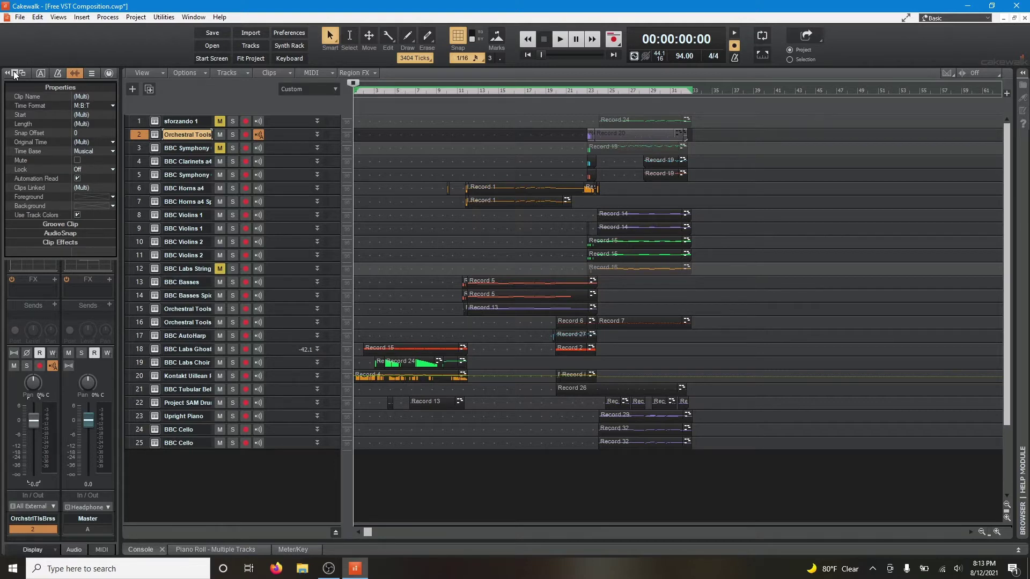
Show the channel strip with the EQ, Tube and Console-C modules for the Orchestral Tools Brass track
click(107, 73)
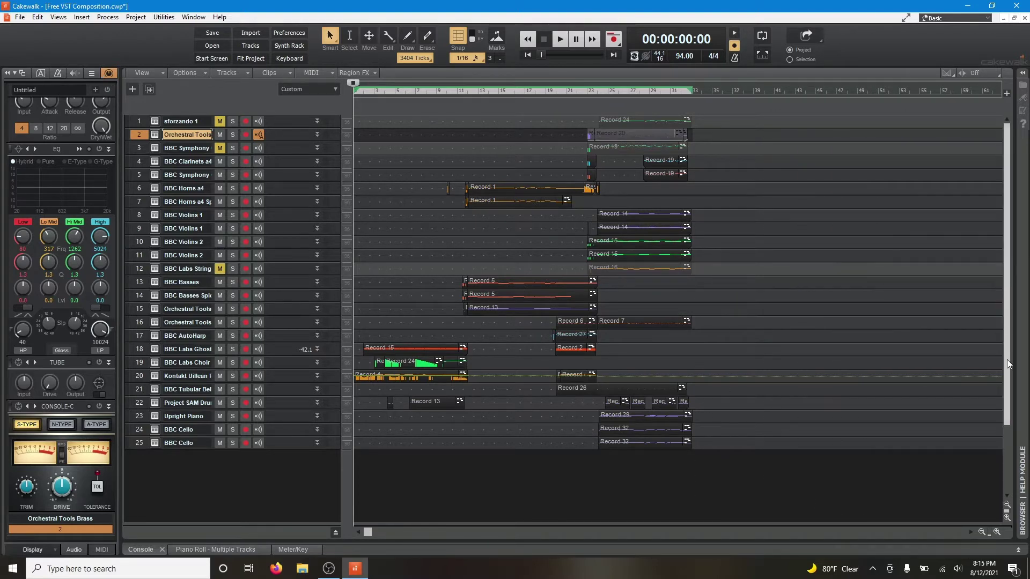
scroll(1006, 366, down, 7)
scroll(997, 275, up, 7)
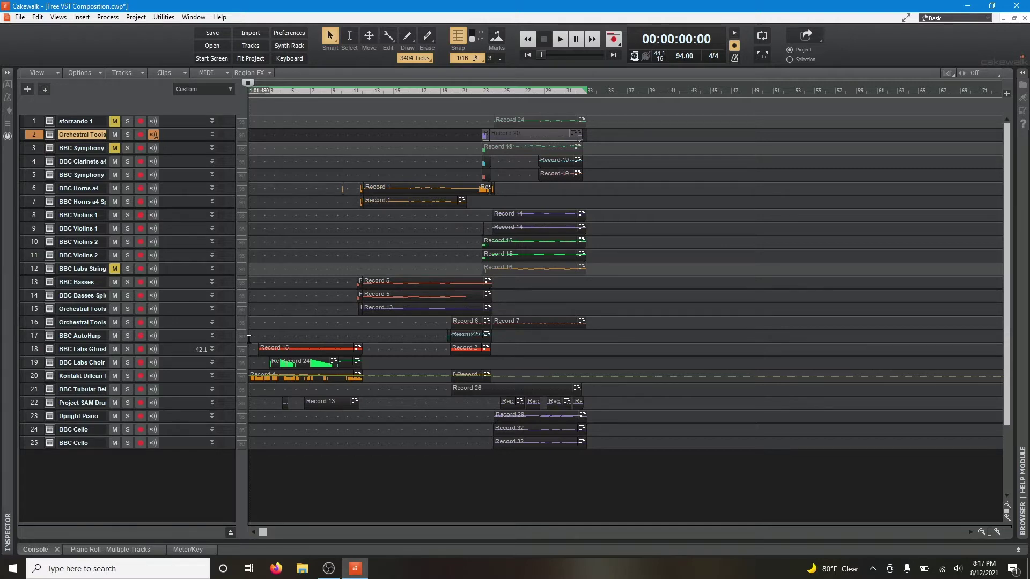
Raise the system playback volume of the Realtek headphones
click(959, 561)
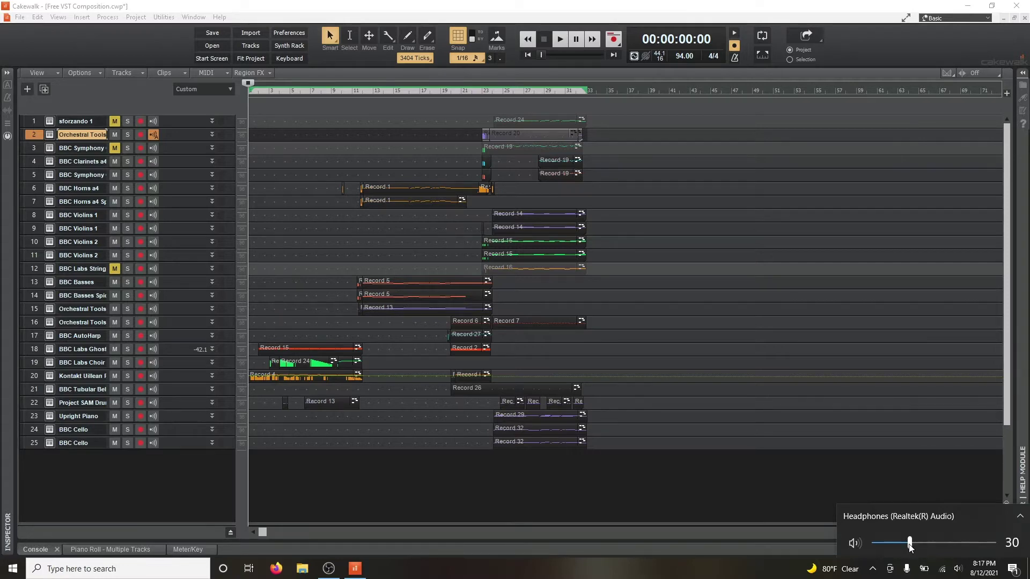
drag(910, 545, 934, 548)
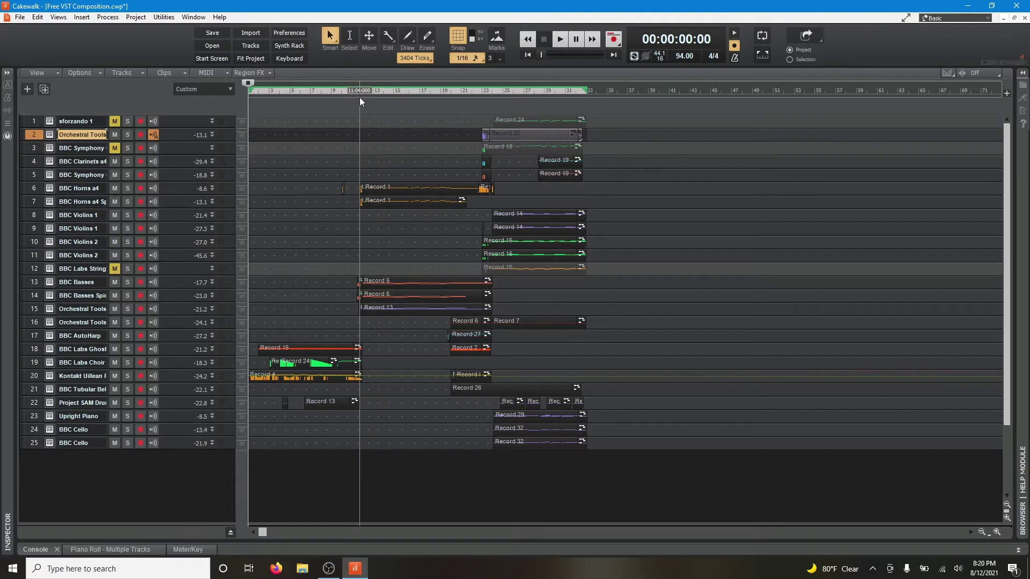
Select the time range from the project start to about bar 11 and enlarge the track heights
drag(360, 99, 197, 100)
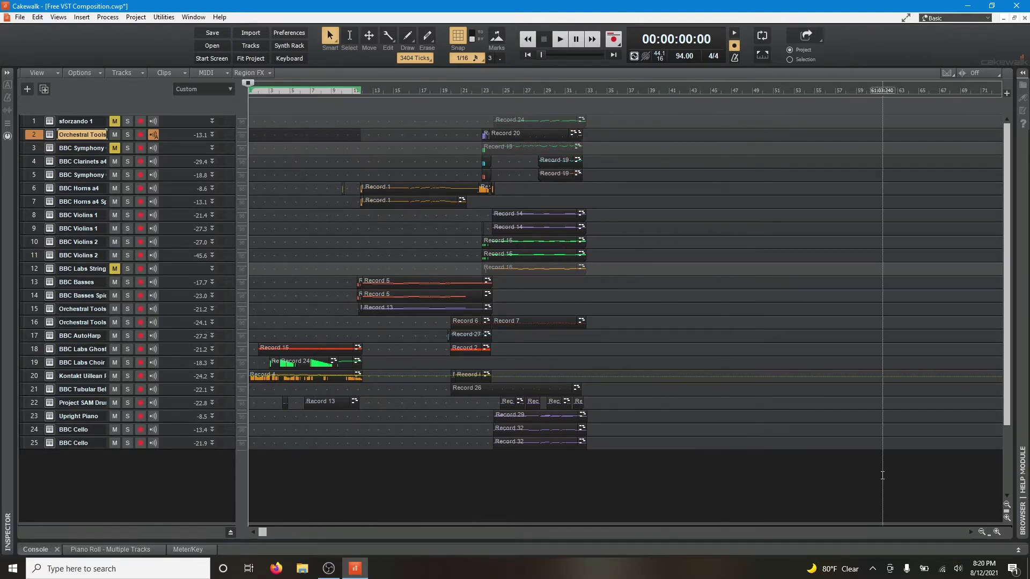
click(1006, 518)
click(1006, 518)
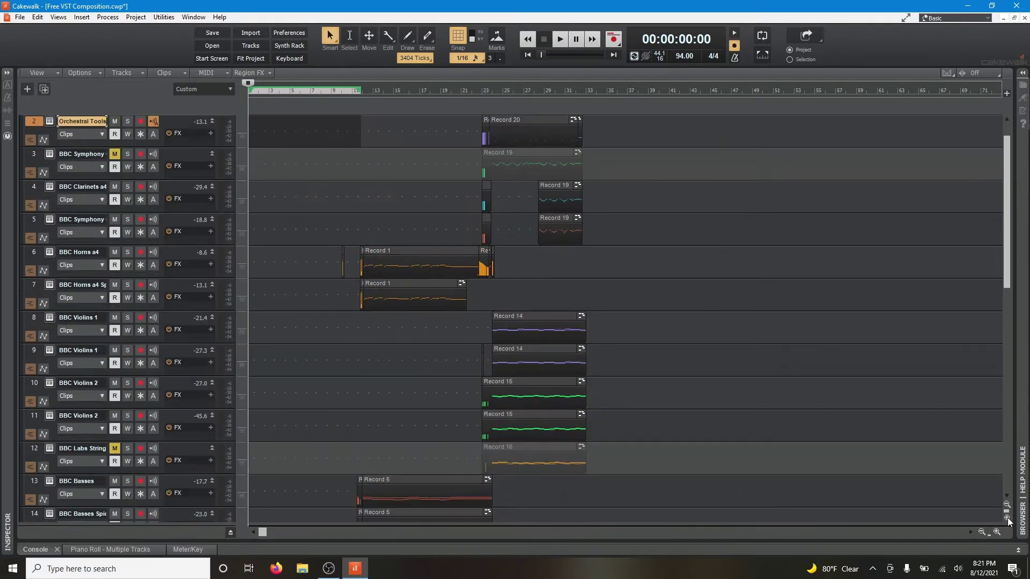
scroll(1002, 273, down, 10)
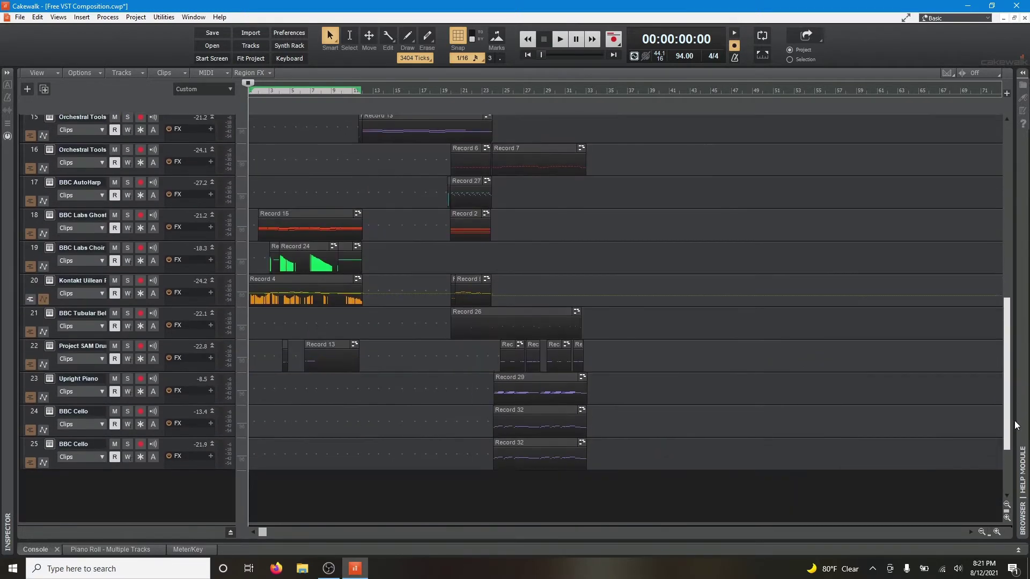
Replace "BBC" with "Spitfire" in the names of the Labs Ghost track 18 and the AutoHarp track 17
double_click(69, 192)
text(S)
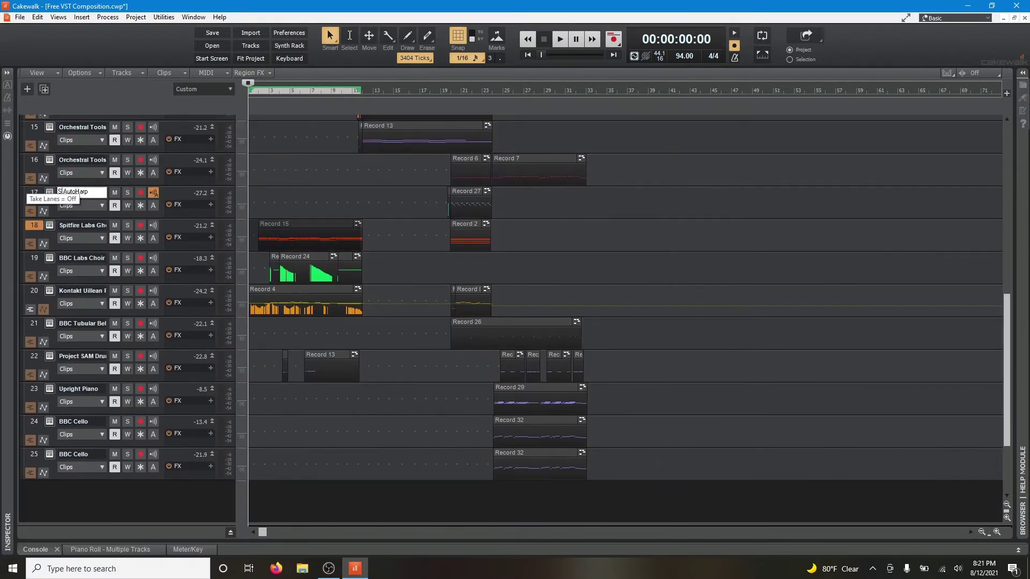
text(pitfire)
key(Return)
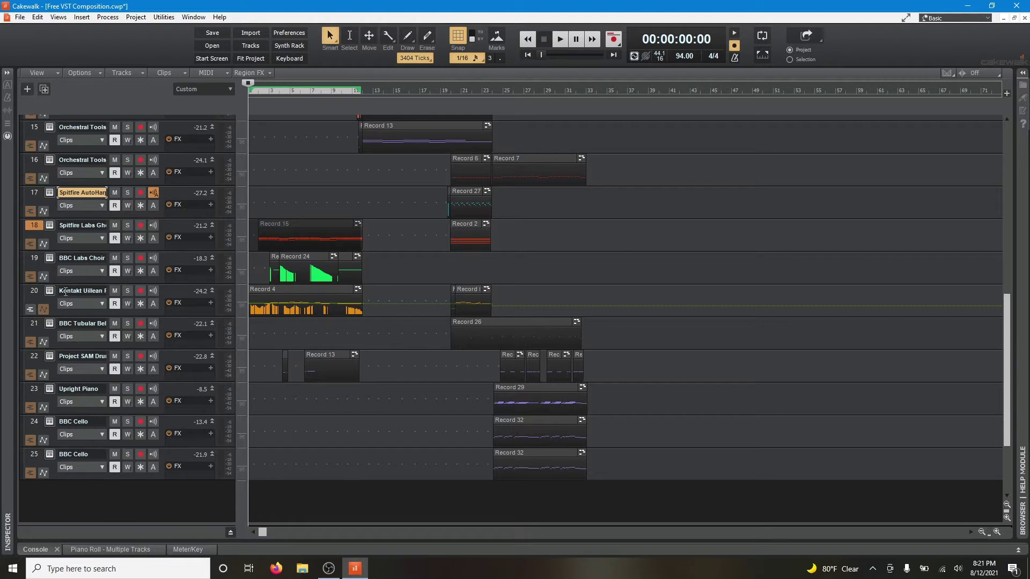
Rename track 19 as Spitfire Labs Choir
double_click(69, 263)
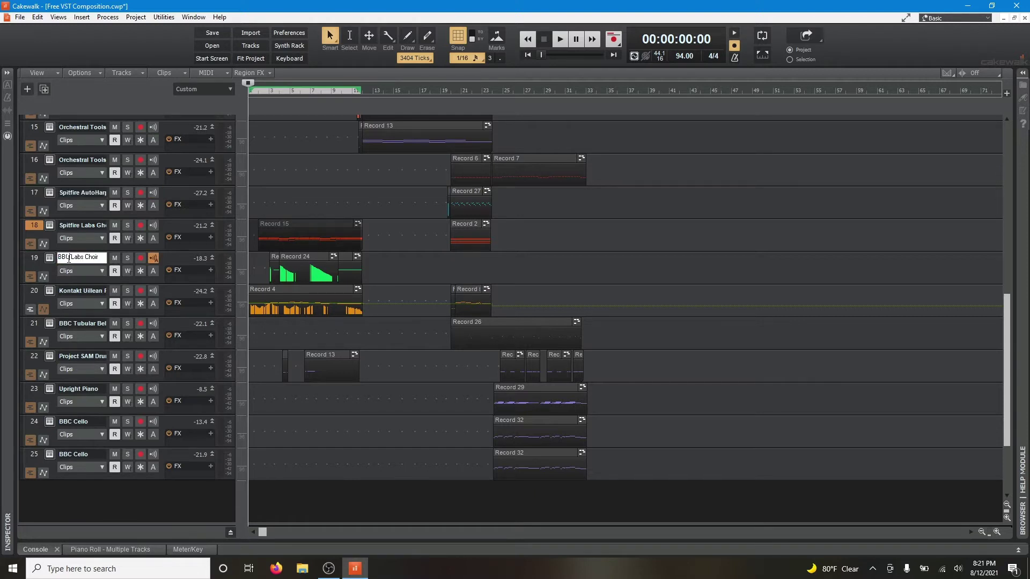
double_click(69, 258)
text(Spitfire)
key(Return)
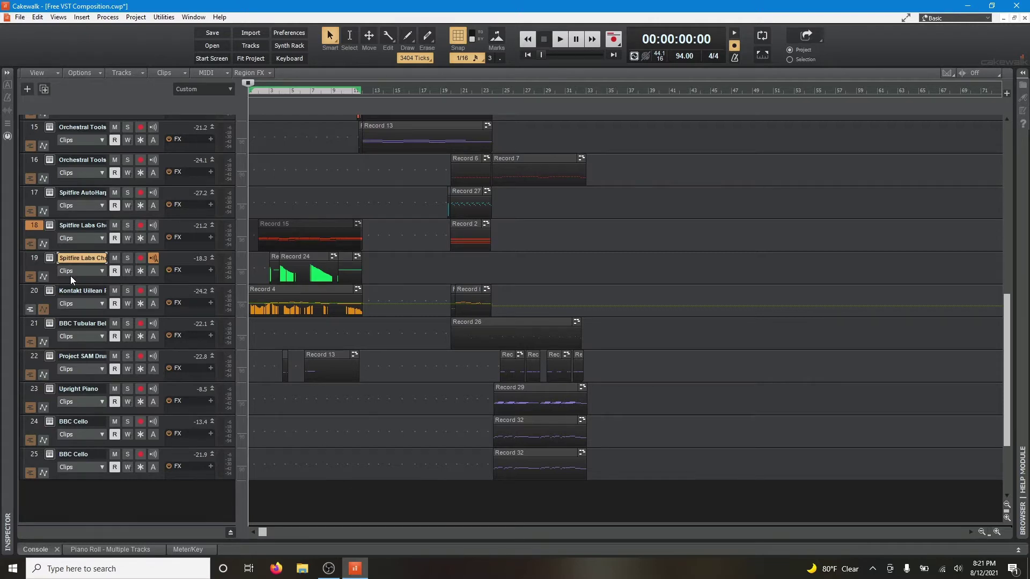
Open the LABS instrument of track 18 and play the opening section of the project, with the timeline enlarged
click(50, 225)
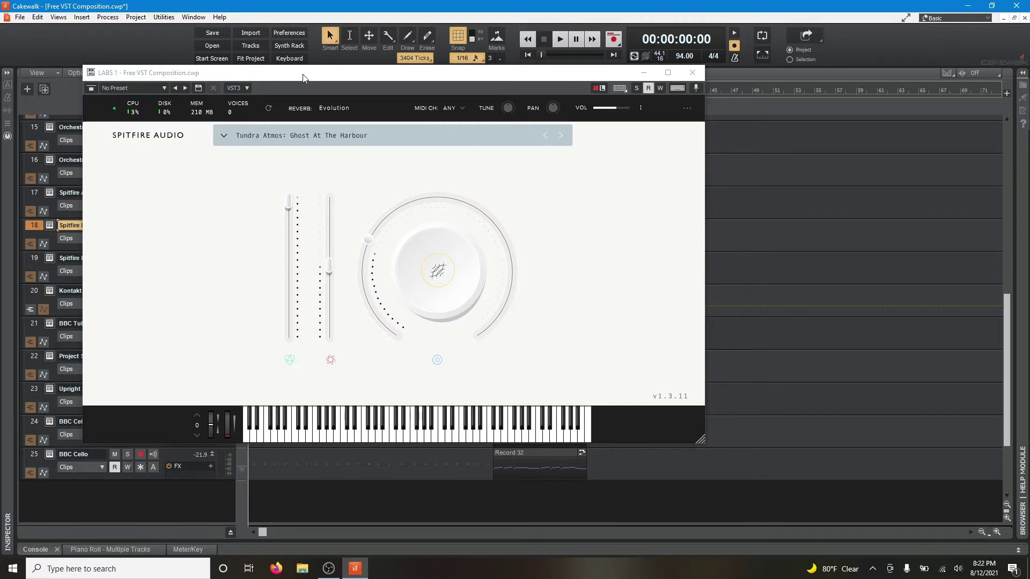
drag(303, 78, 601, 131)
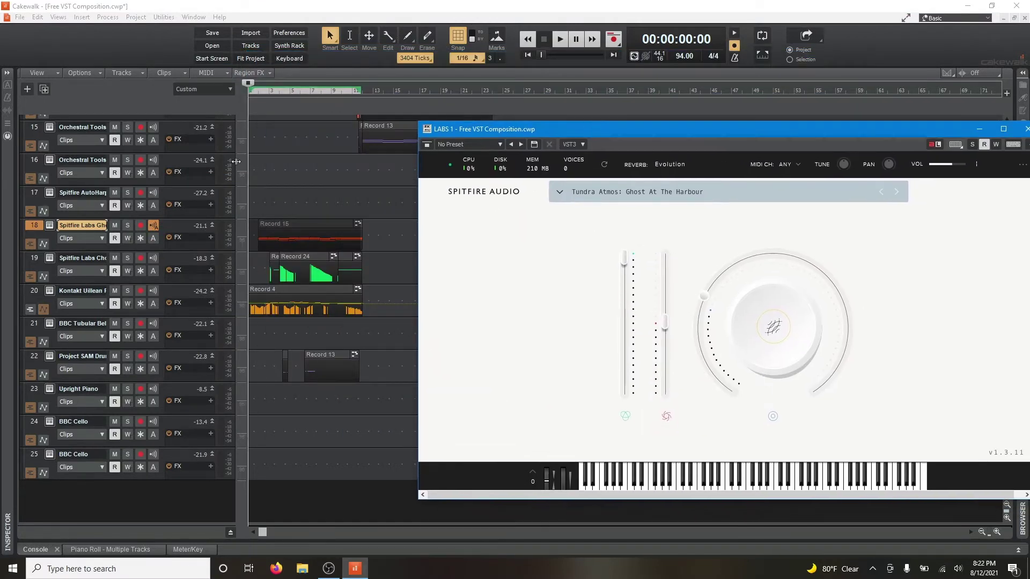
key(space)
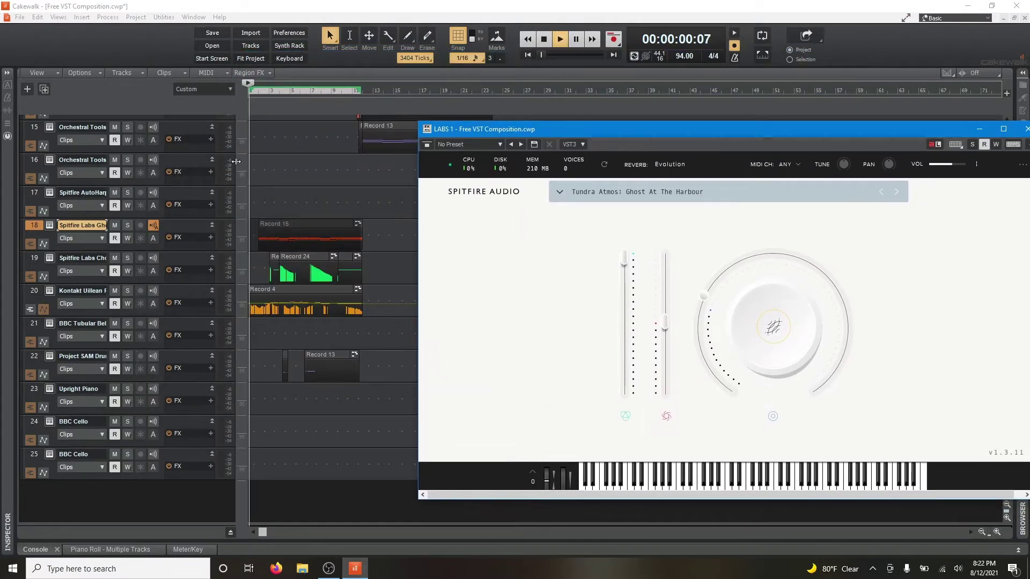
click(997, 531)
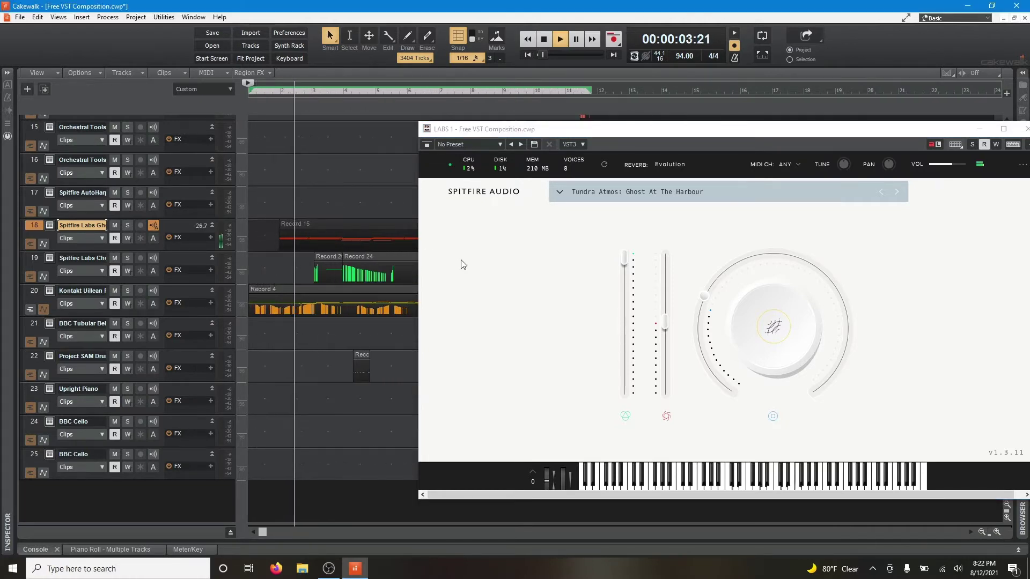
drag(759, 131, 672, 96)
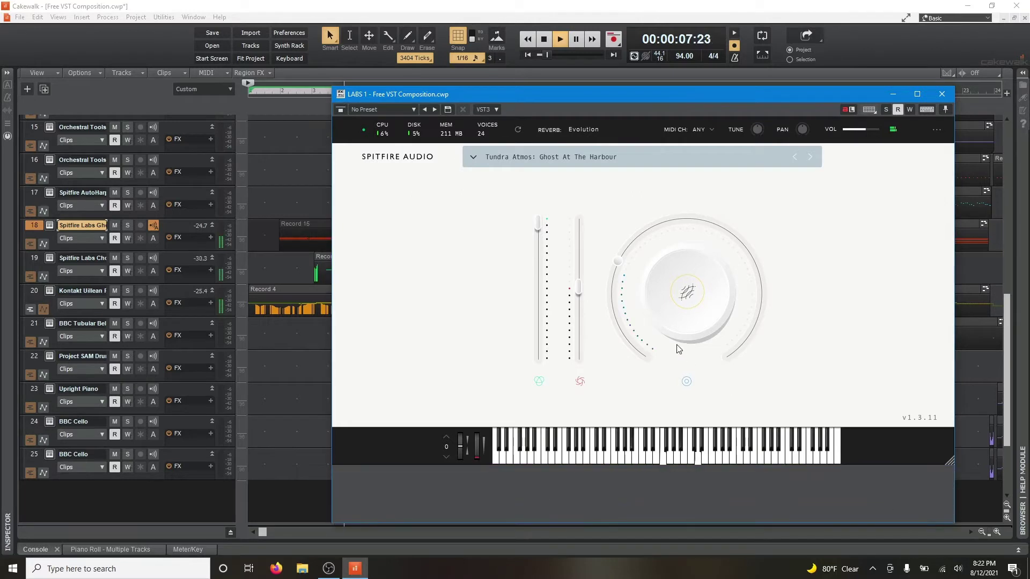
mouse_move(679, 350)
key(space)
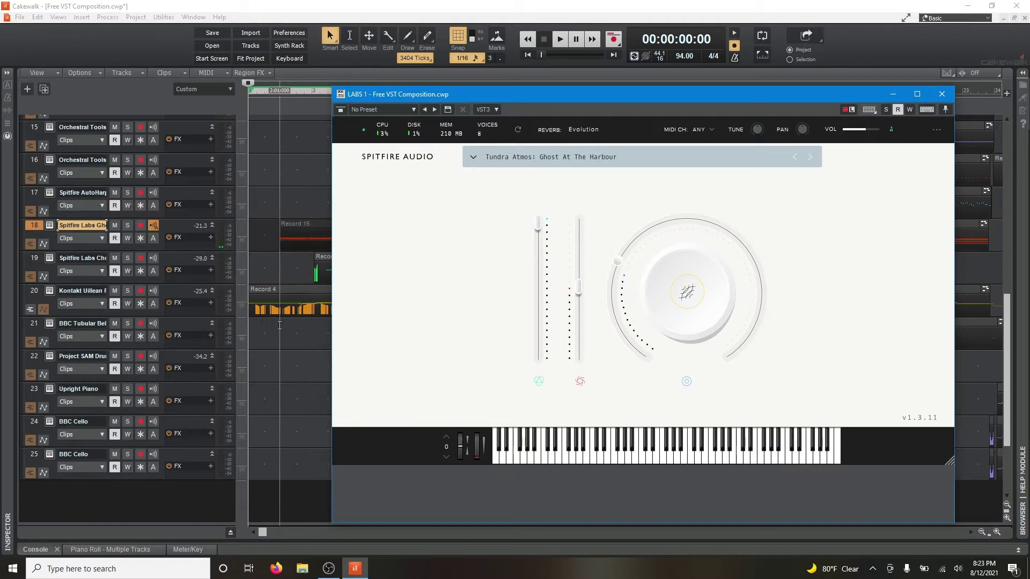
Browse the Tundra Atmos presets in the LABS instrument of track 18, then close the instrument
drag(740, 95, 745, 106)
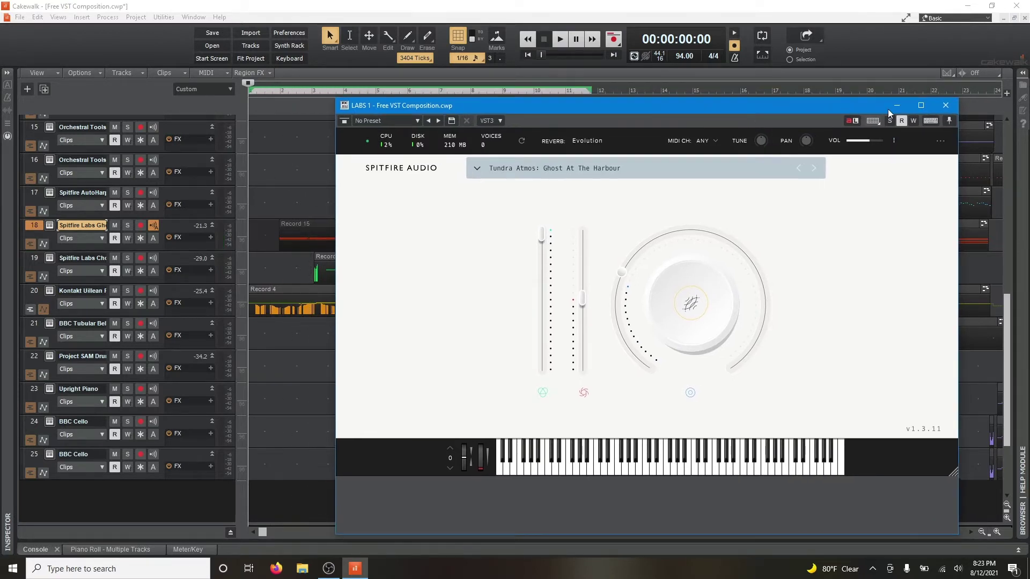
drag(887, 108, 819, 73)
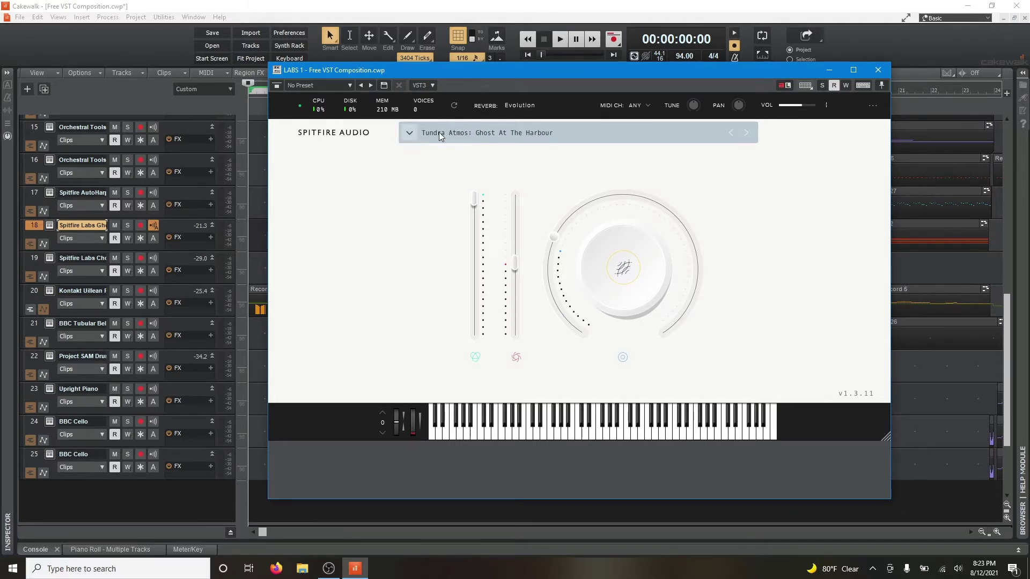
click(410, 133)
scroll(537, 182, up, 4)
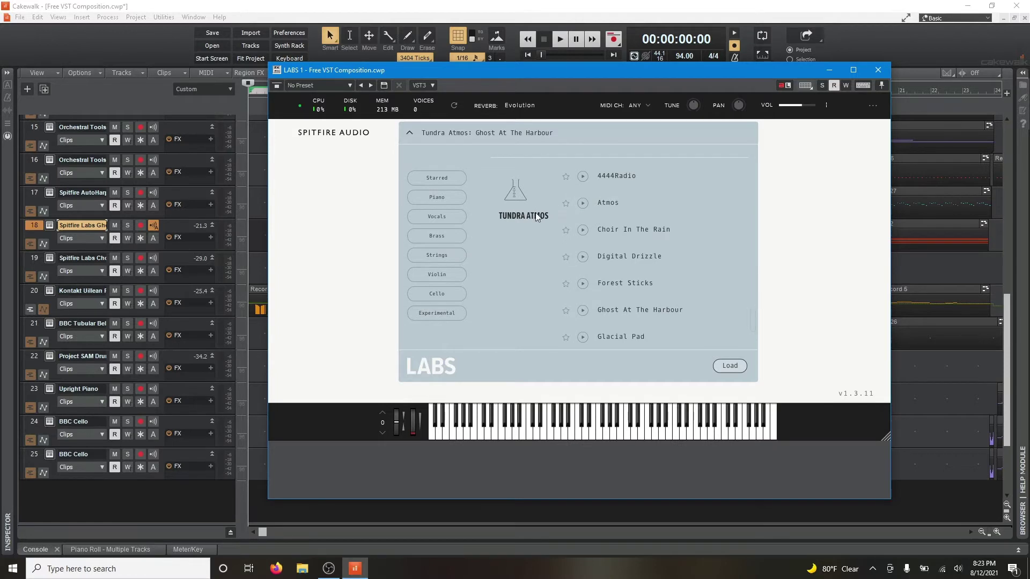
scroll(617, 252, down, 2)
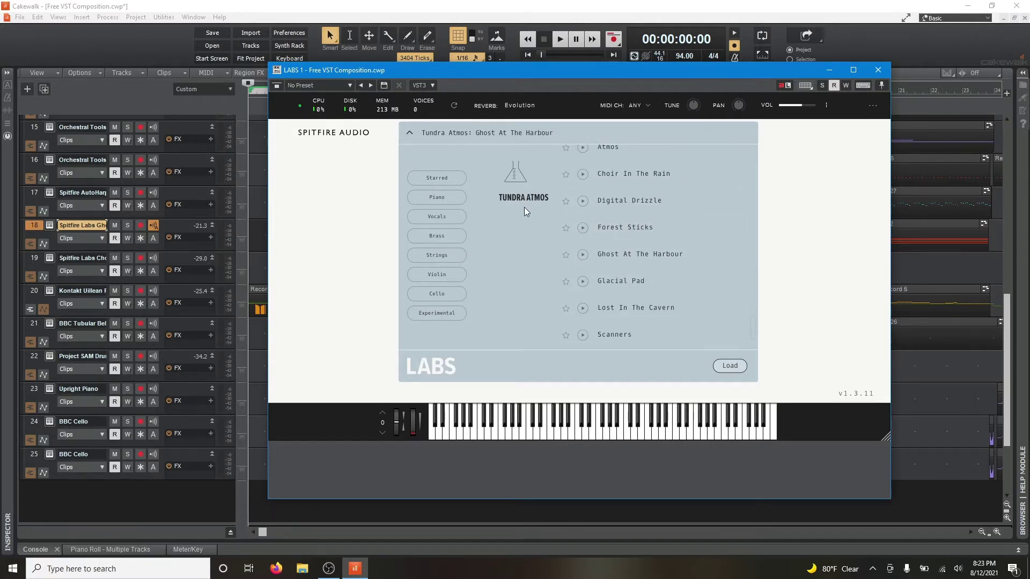
scroll(617, 295, down, 1)
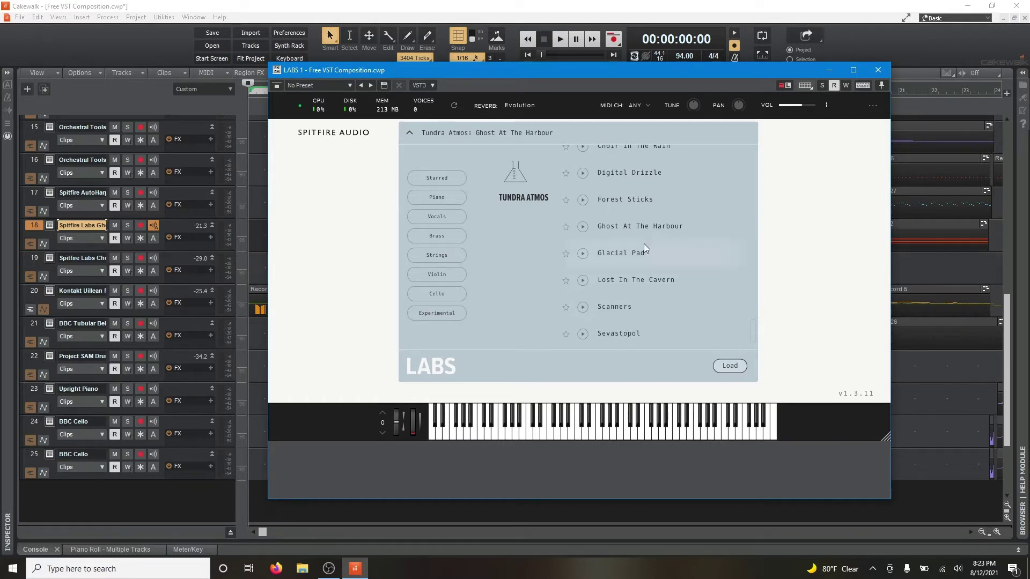
click(878, 70)
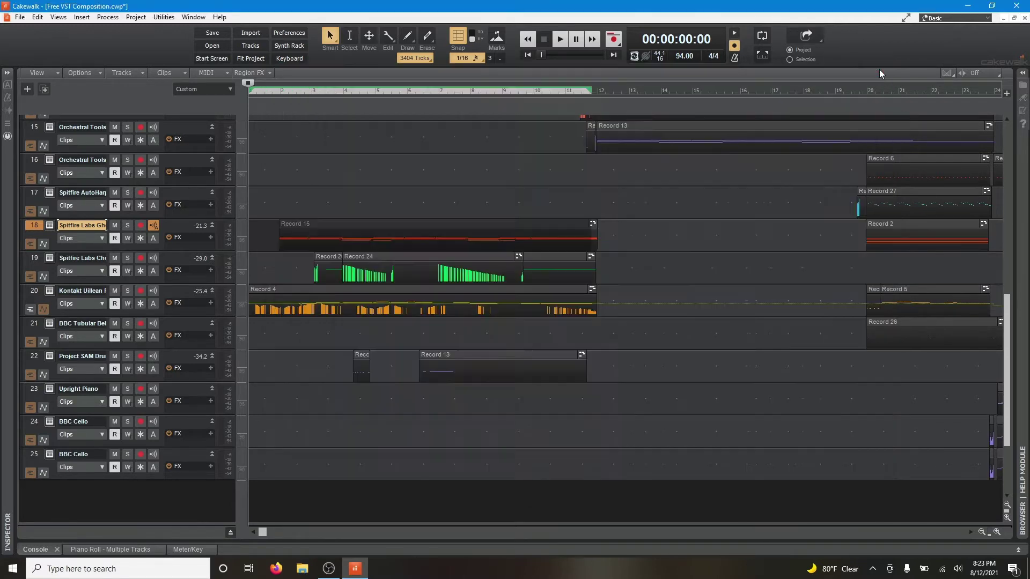
Open the LABS instrument of the Spitfire Labs Choir track to view its Choir: Long preset, then minimize it
click(48, 261)
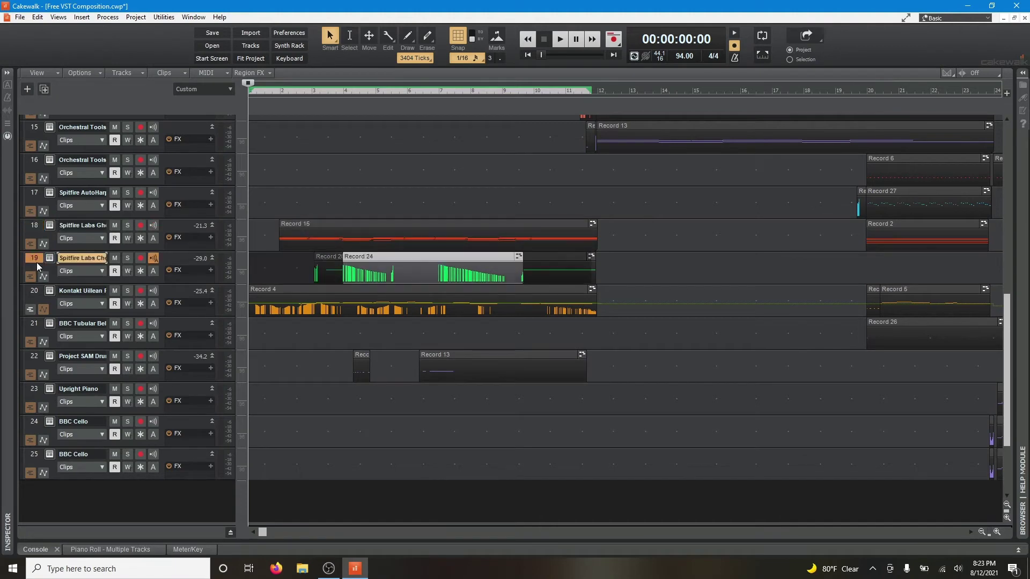
click(47, 261)
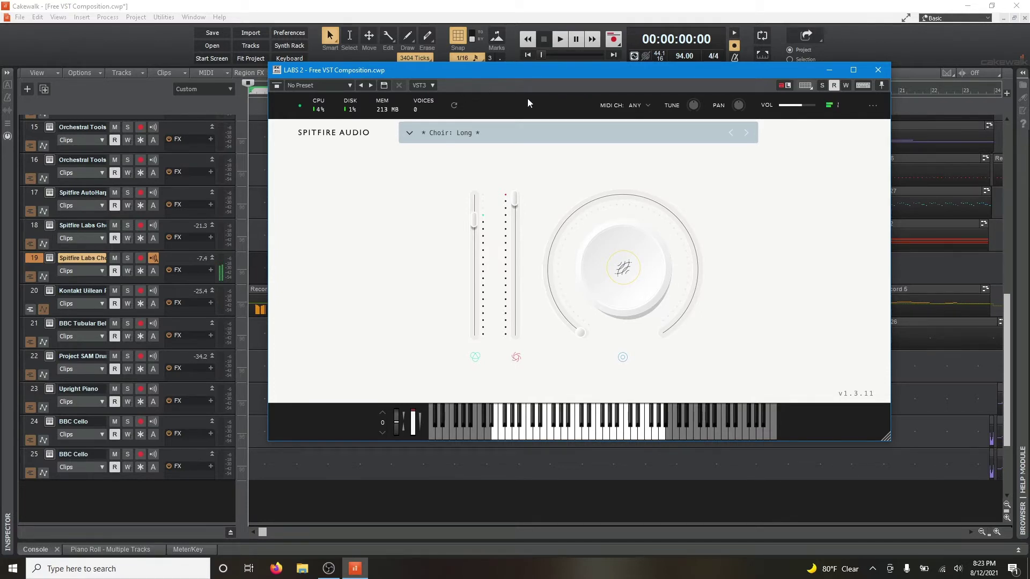
drag(510, 79, 493, 105)
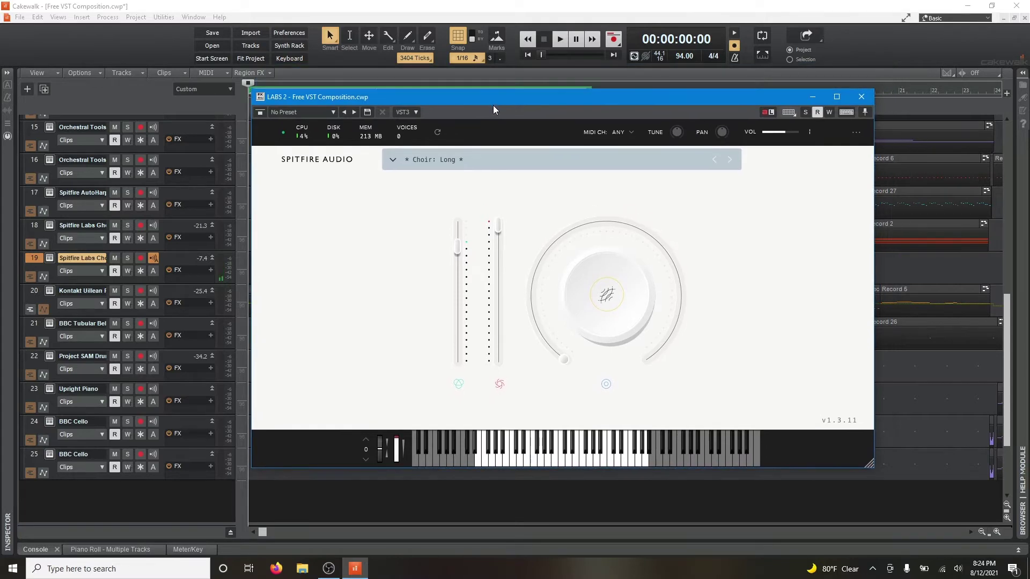
click(812, 98)
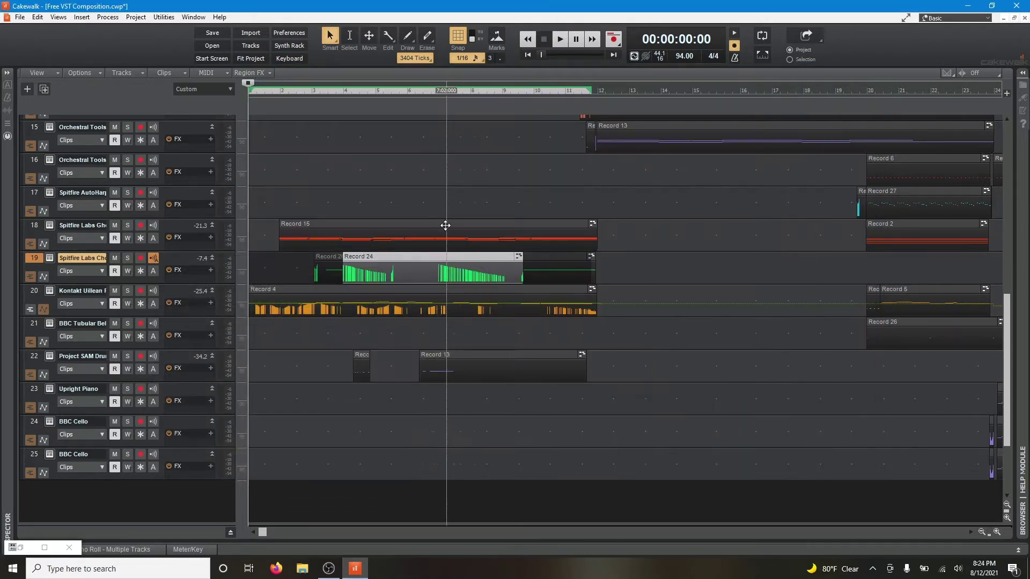
Solo the Spitfire Labs Choir track and play it briefly from just before bar 3
drag(343, 270, 389, 277)
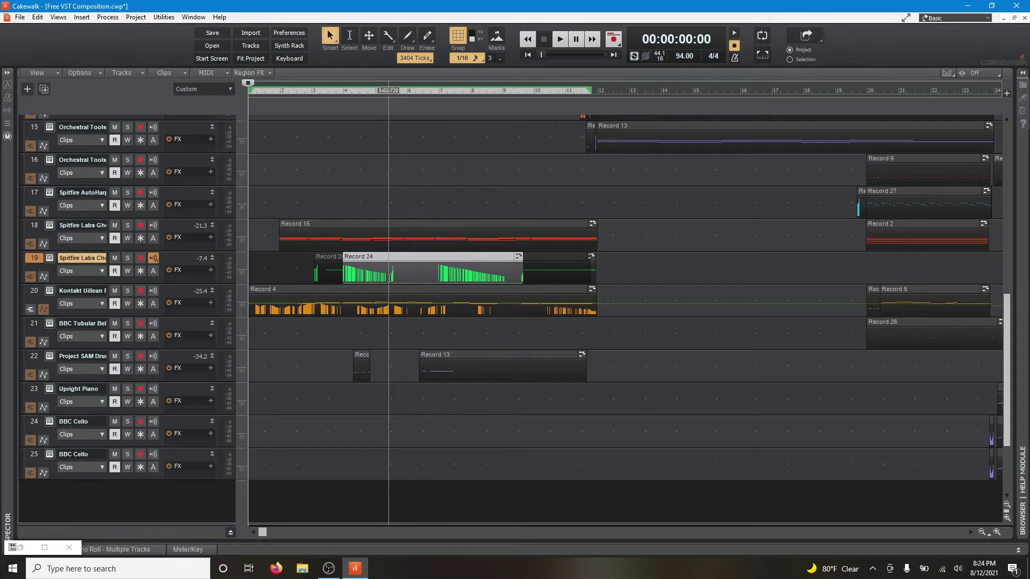
drag(389, 278, 252, 278)
click(127, 258)
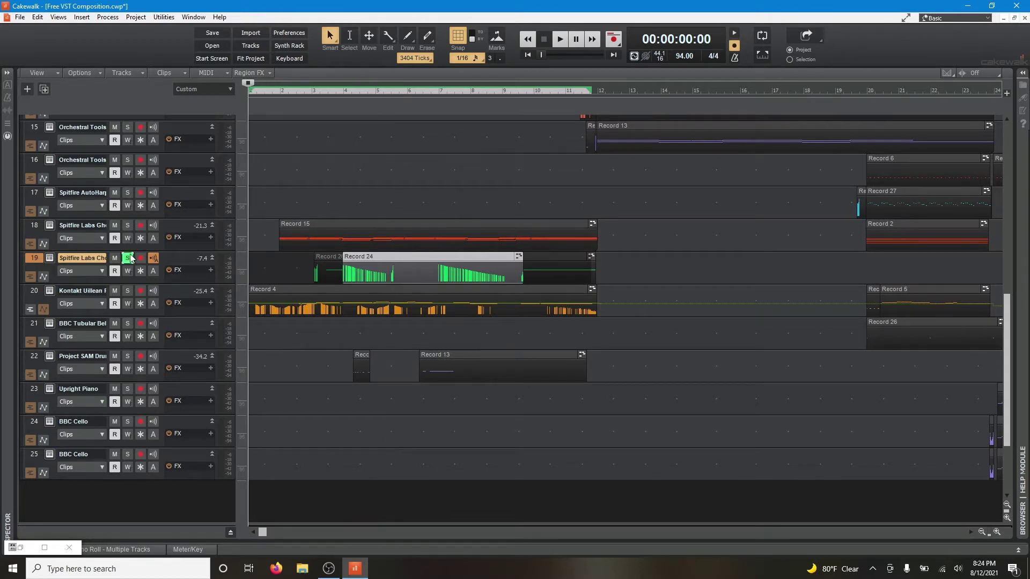
drag(255, 124, 301, 120)
click(304, 117)
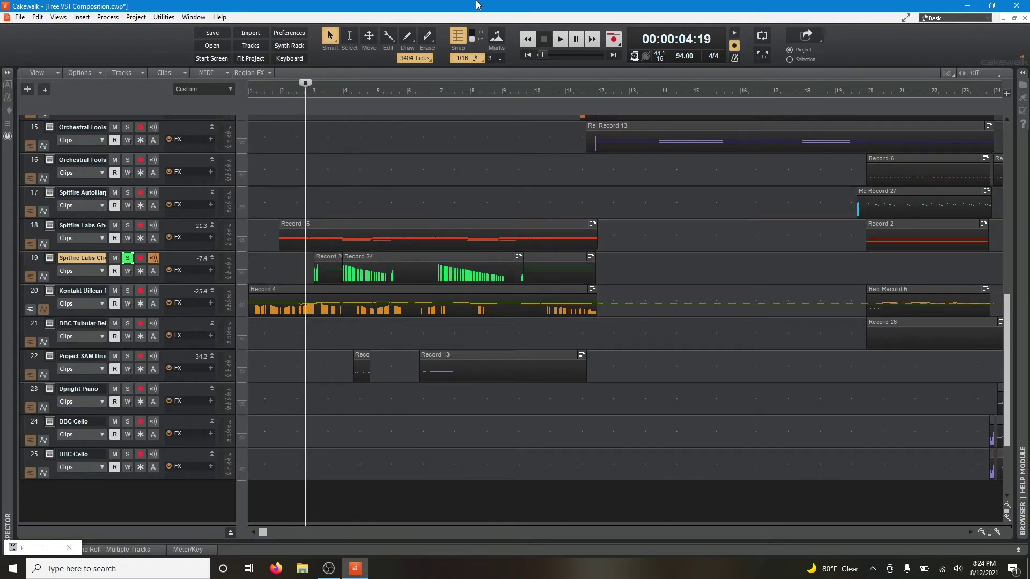
key(space)
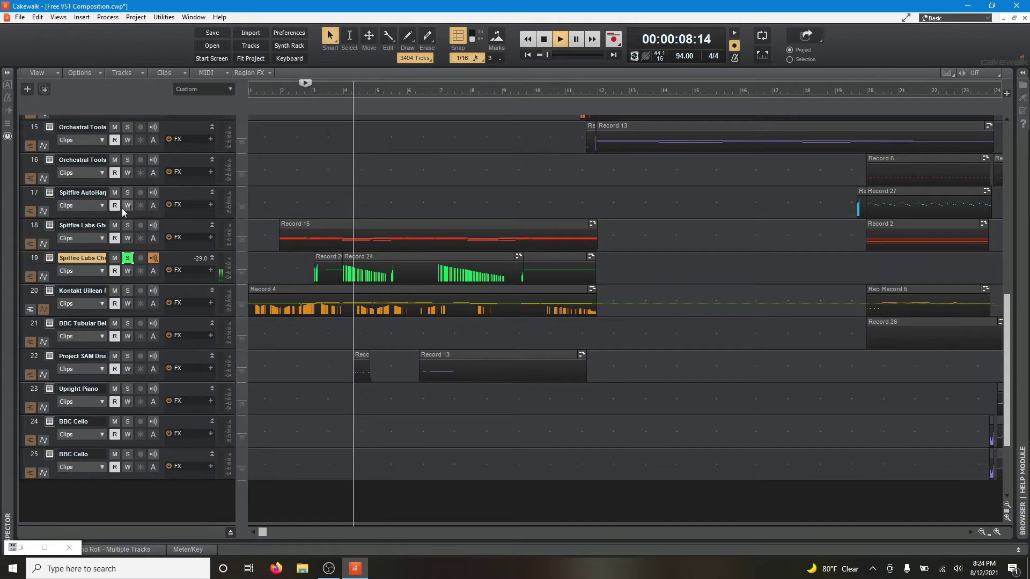
key(space)
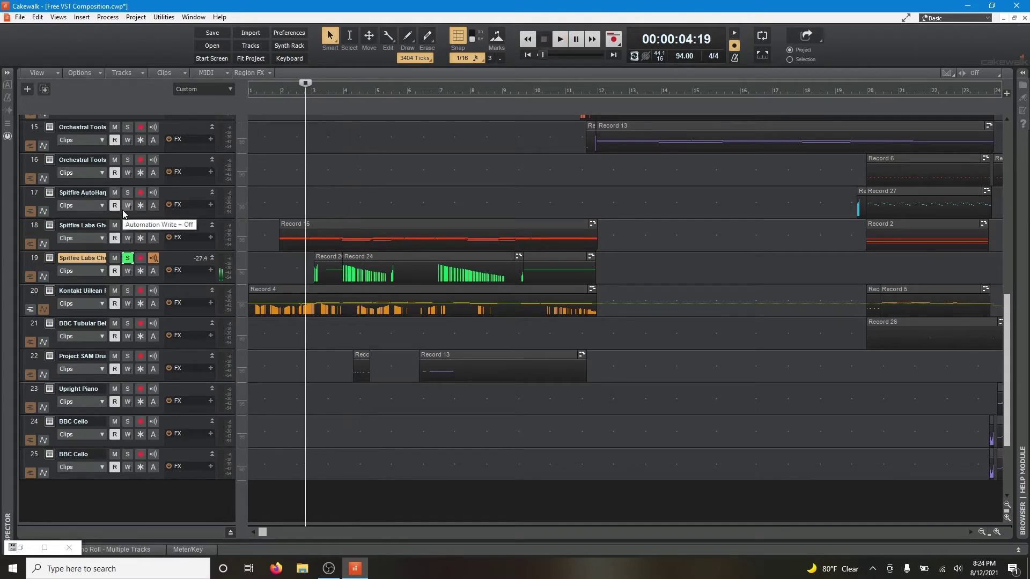
Mute the Kontakt Uillean track 20 and play the soloed choir track again
click(7, 73)
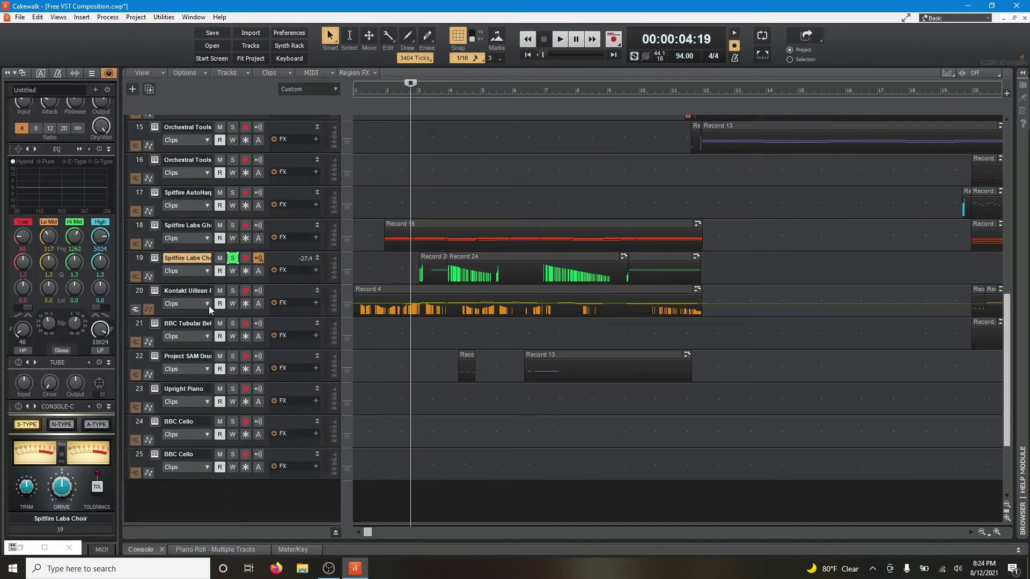
click(220, 292)
key(space)
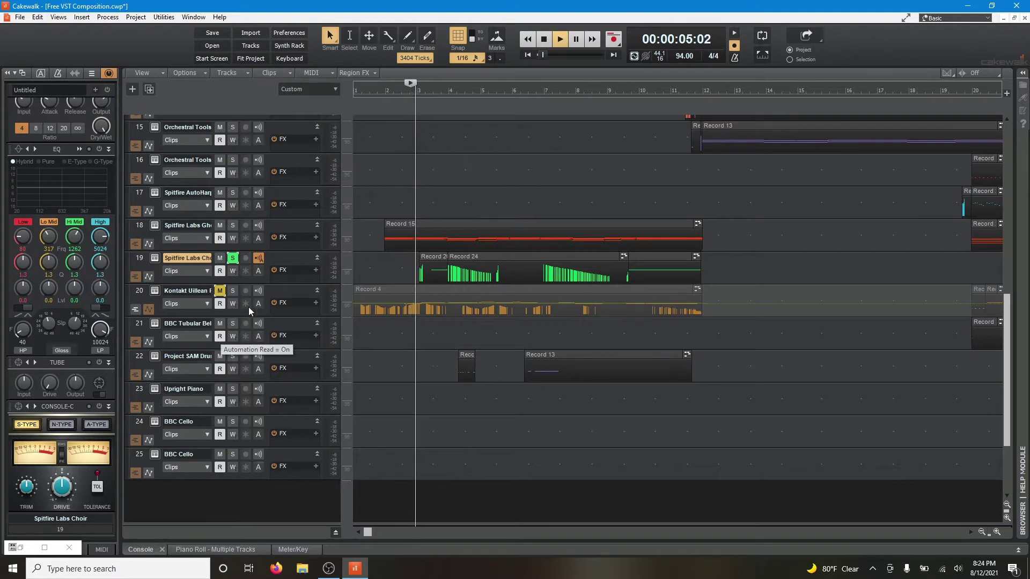
click(7, 74)
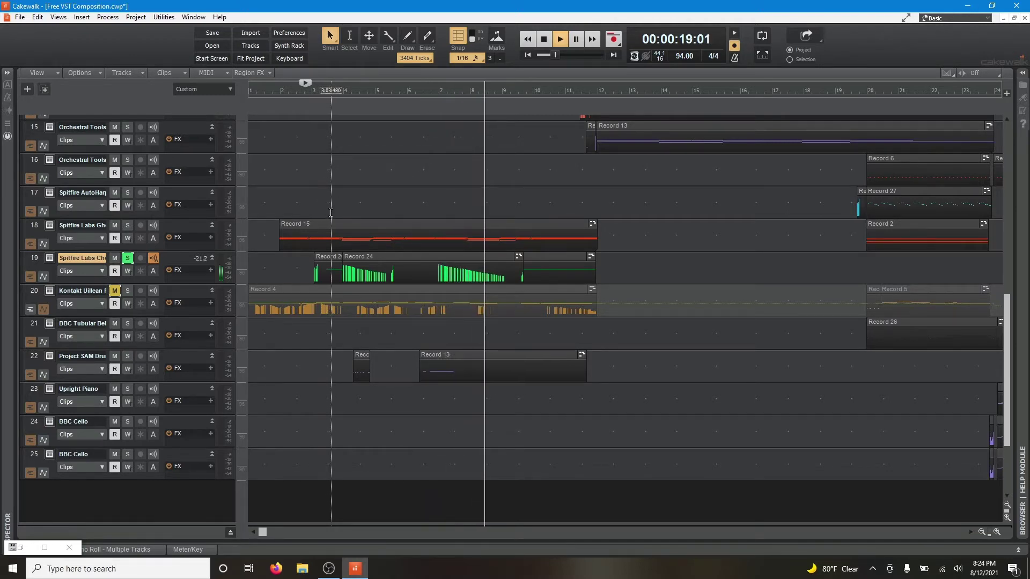
Stop playback, unsolo the Spitfire Labs Choir track, and play the full opening briefly from just before bar 2
key(space)
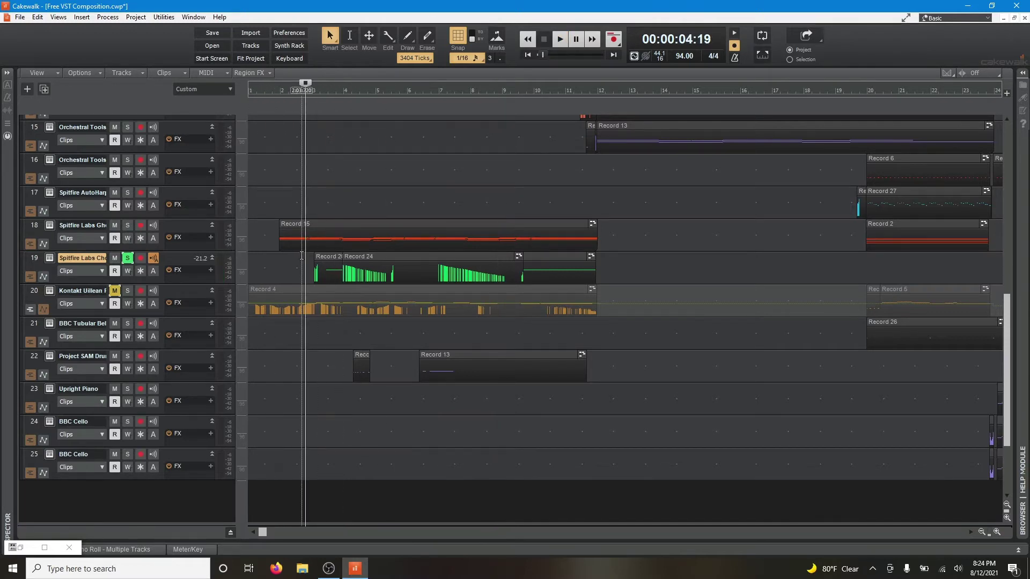
click(127, 258)
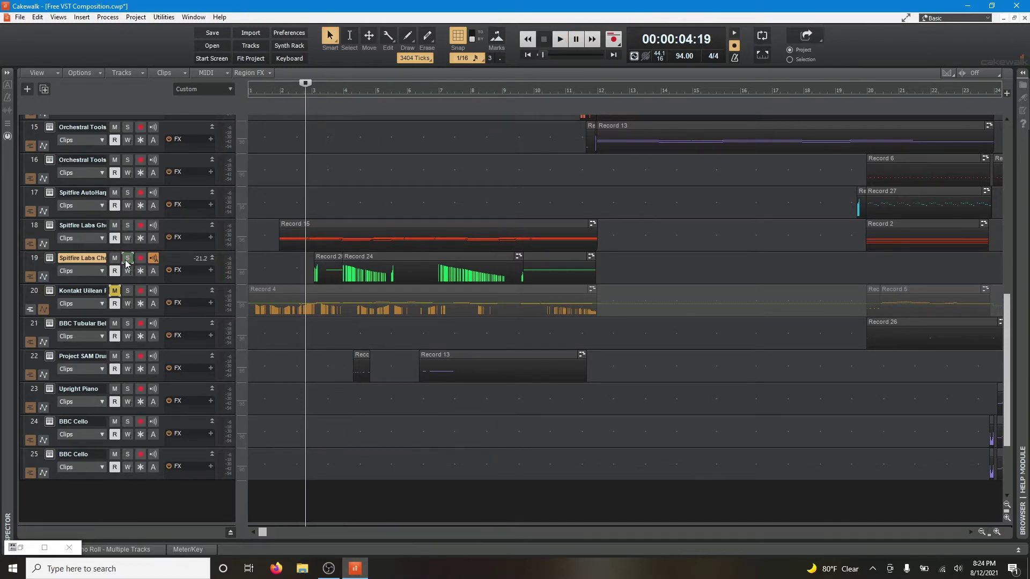
click(278, 86)
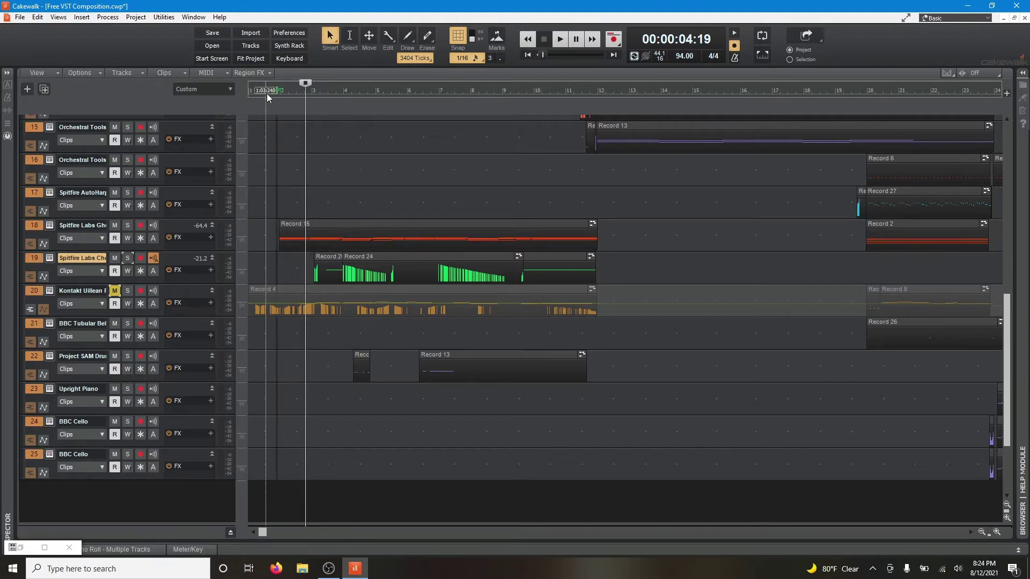
click(270, 111)
key(space)
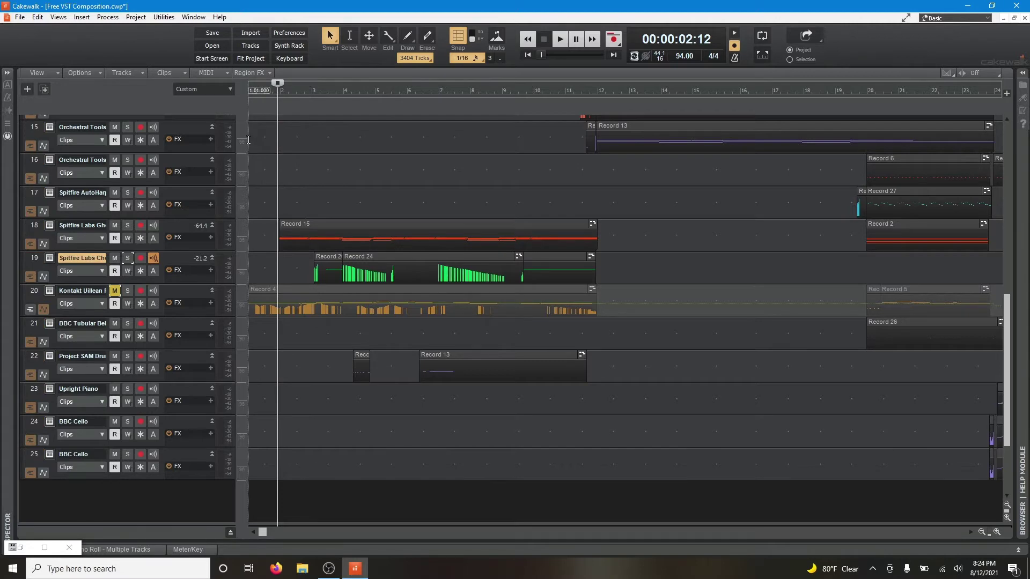
key(space)
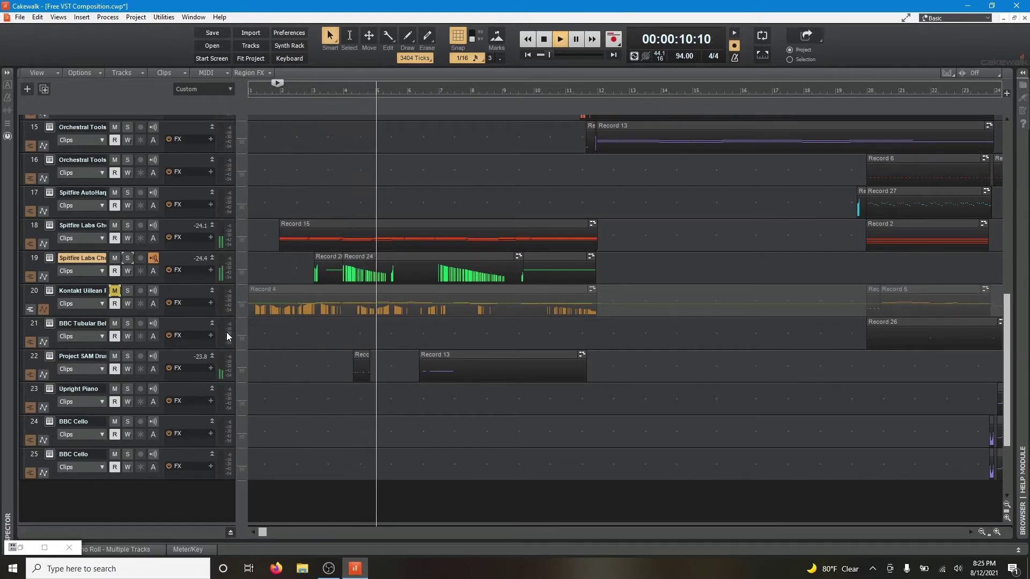
key(space)
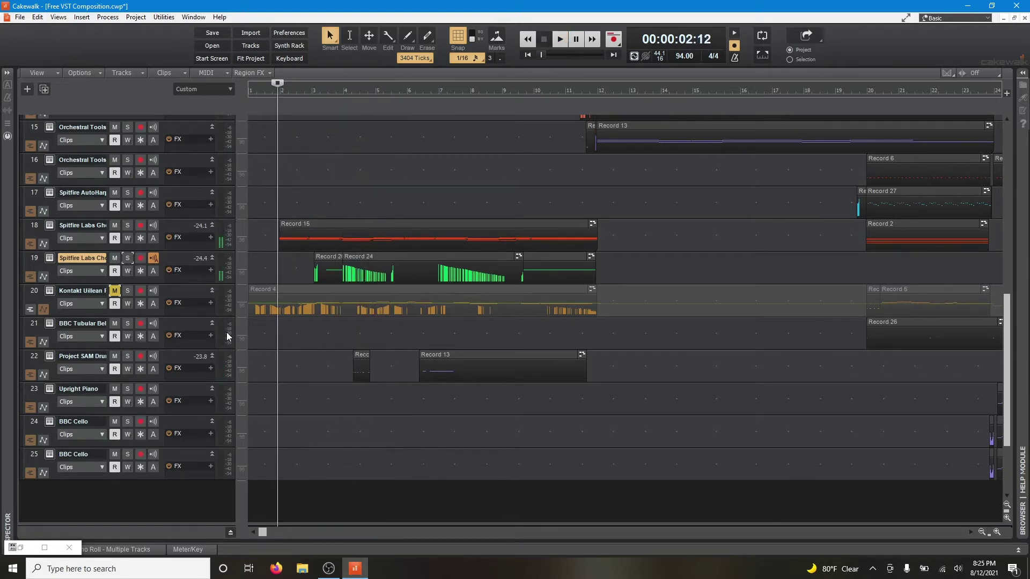
Open the Kontakt instrument of the Project SAM drum track 22 and list the instruments of The Free Orchestra library
click(37, 360)
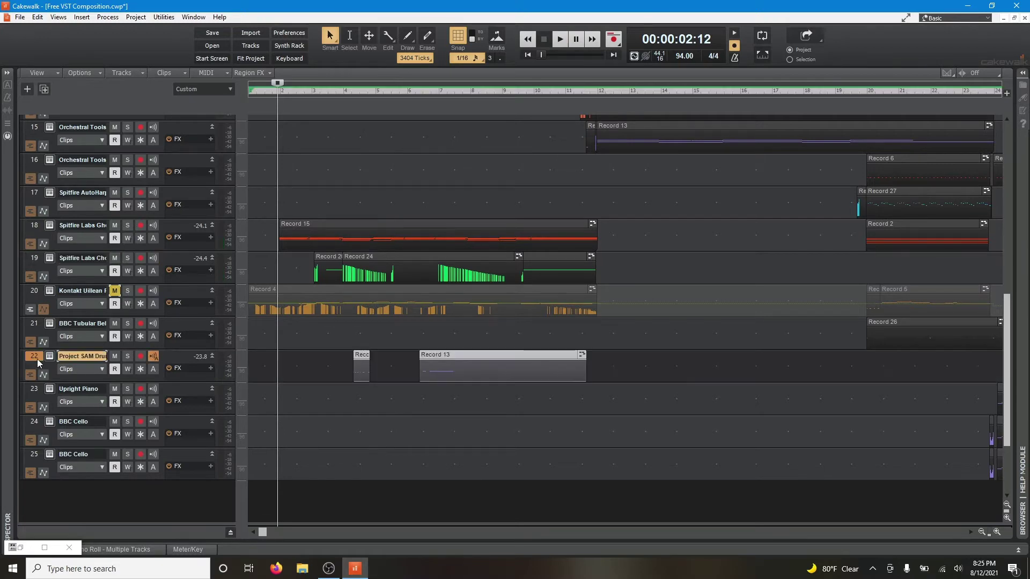
click(49, 356)
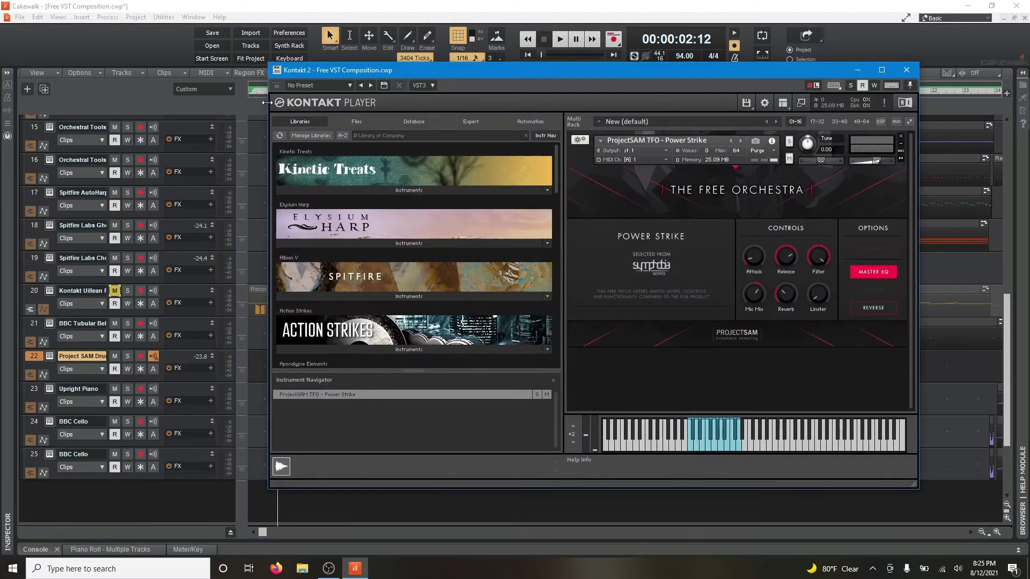
drag(577, 63, 406, 57)
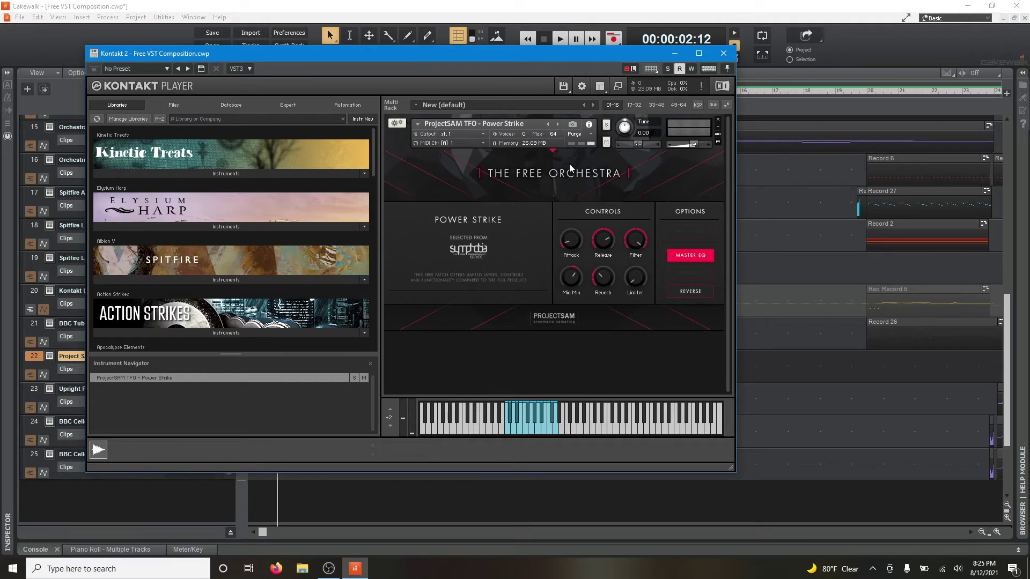
scroll(233, 293, down, 6)
scroll(234, 293, down, 10)
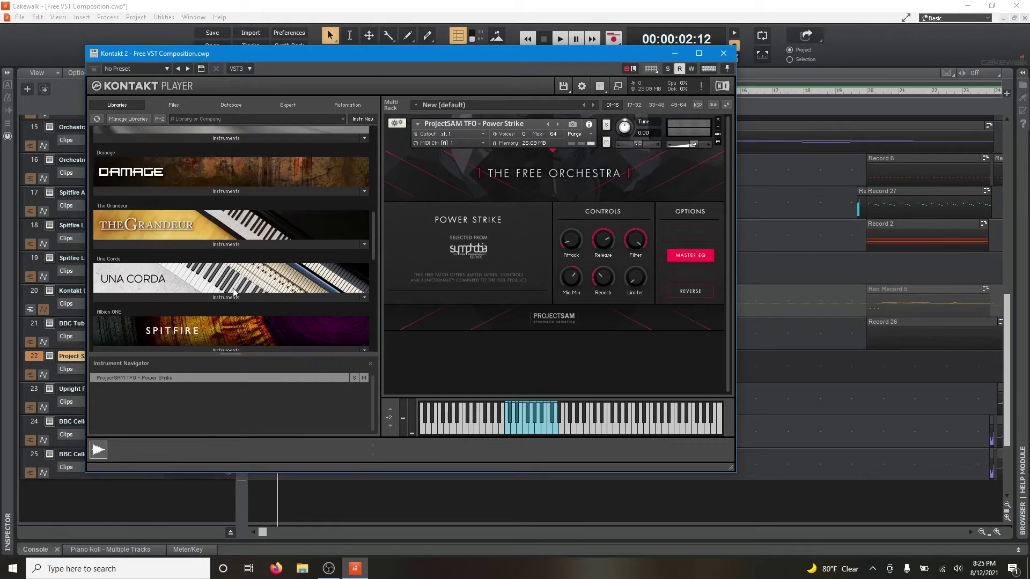
scroll(240, 252, down, 2)
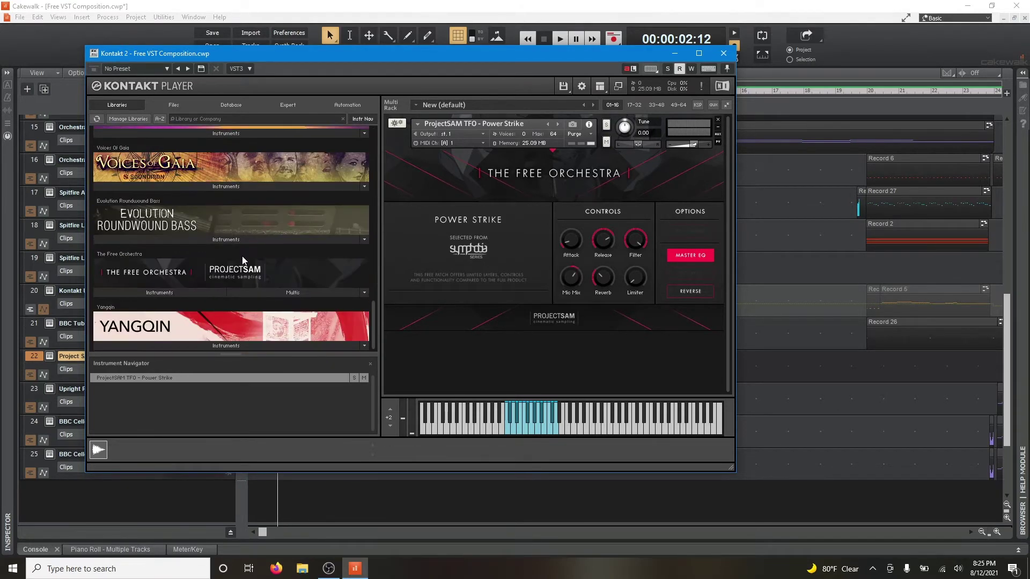
click(205, 293)
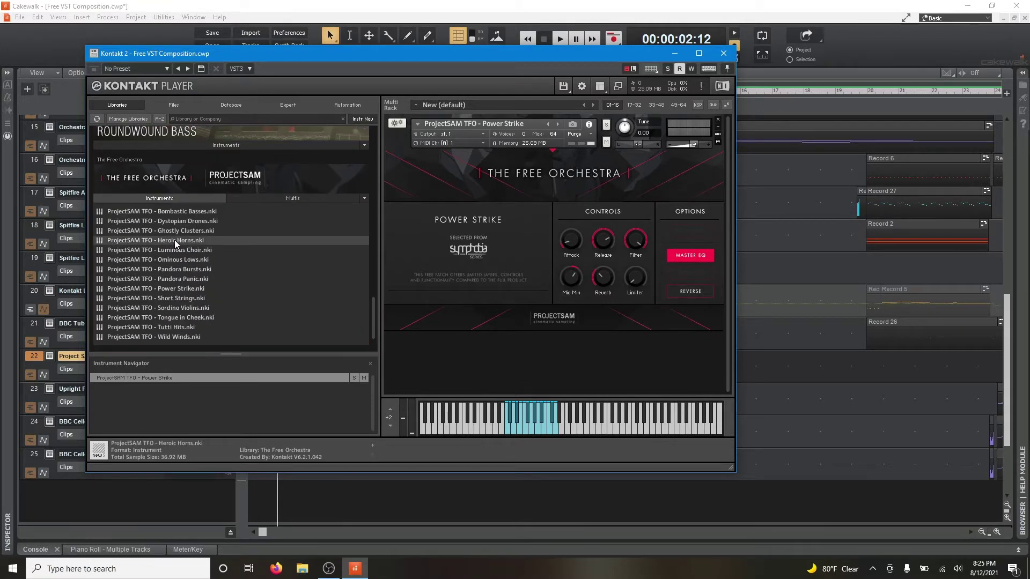
Load the Heroic Horns, Tongue in Cheek and Wild Winds patches in turn, then reload Power Strike
double_click(175, 240)
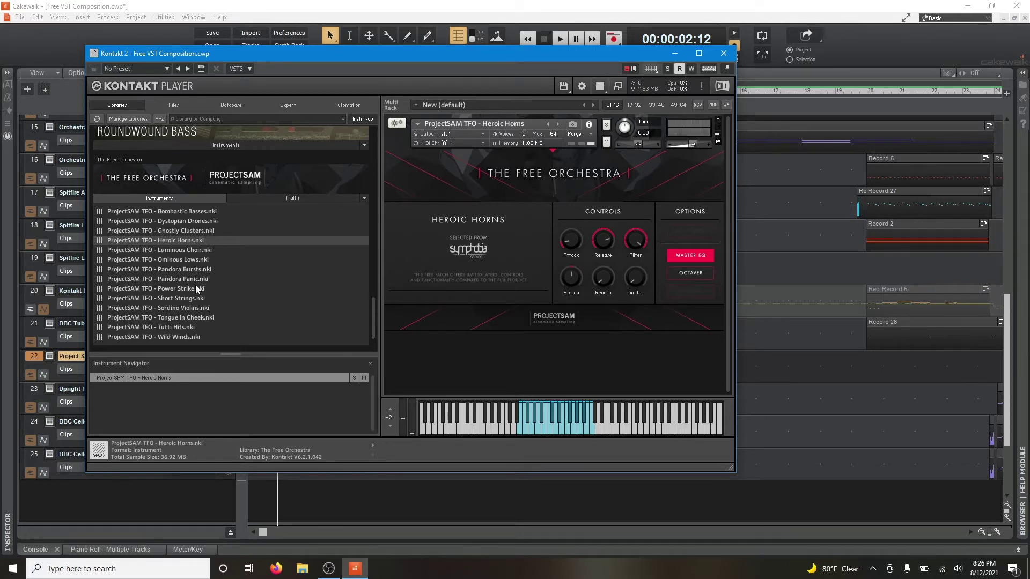
double_click(178, 319)
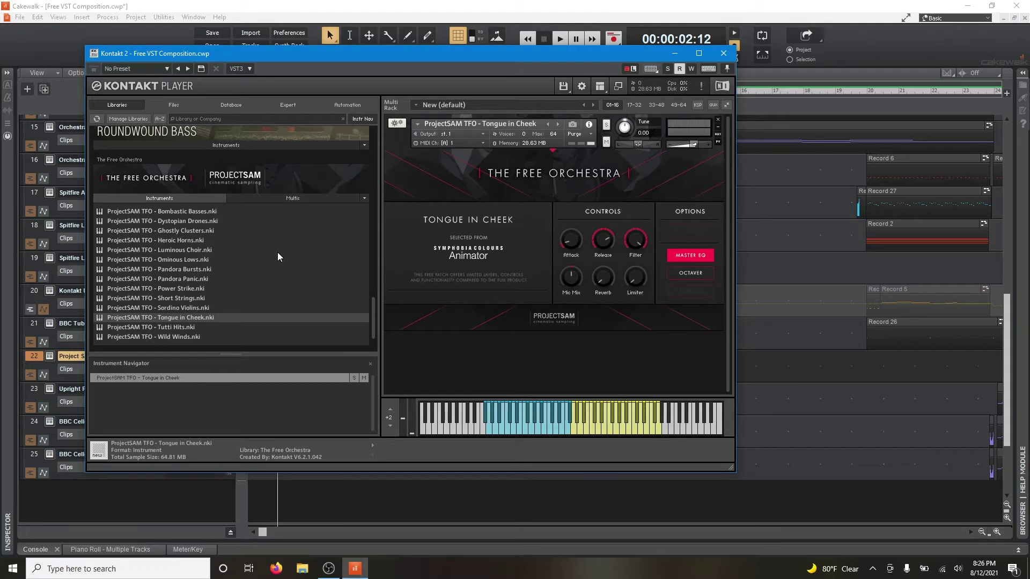
click(188, 327)
click(188, 337)
drag(551, 220, 549, 224)
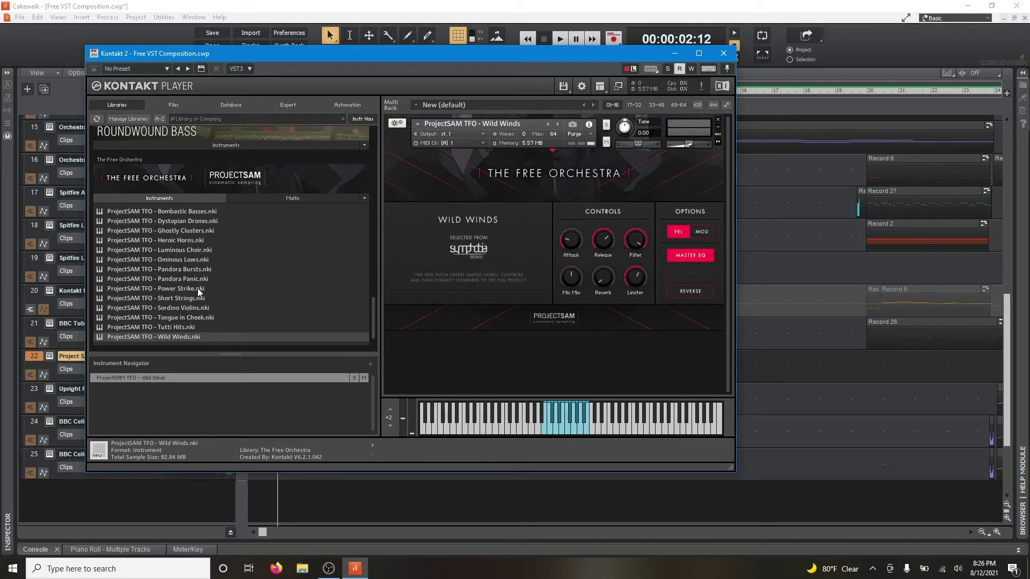
click(179, 289)
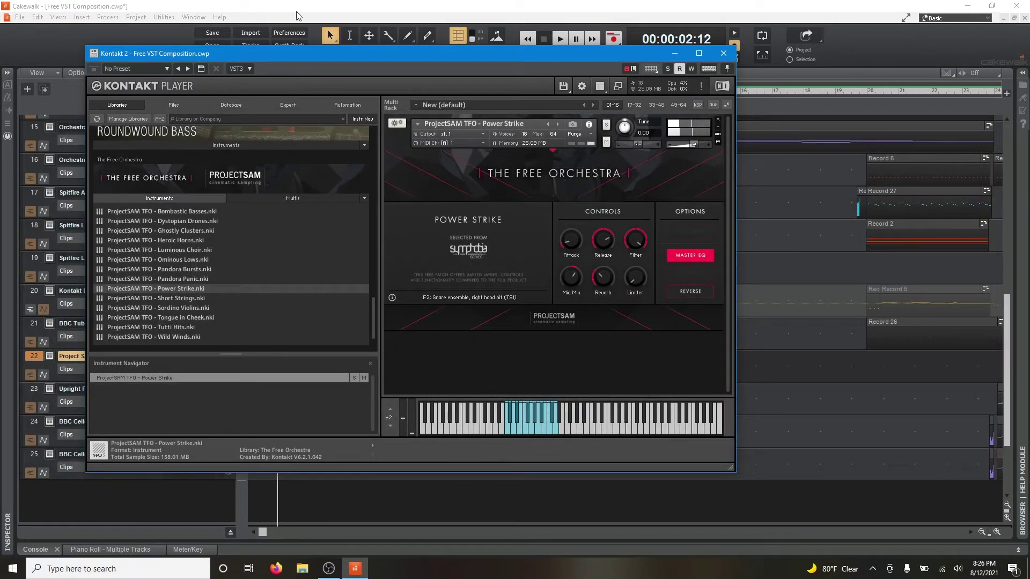
Move the Kontakt window clear of the upper tracks and play the drum entry briefly from bar 4
drag(321, 54, 333, 387)
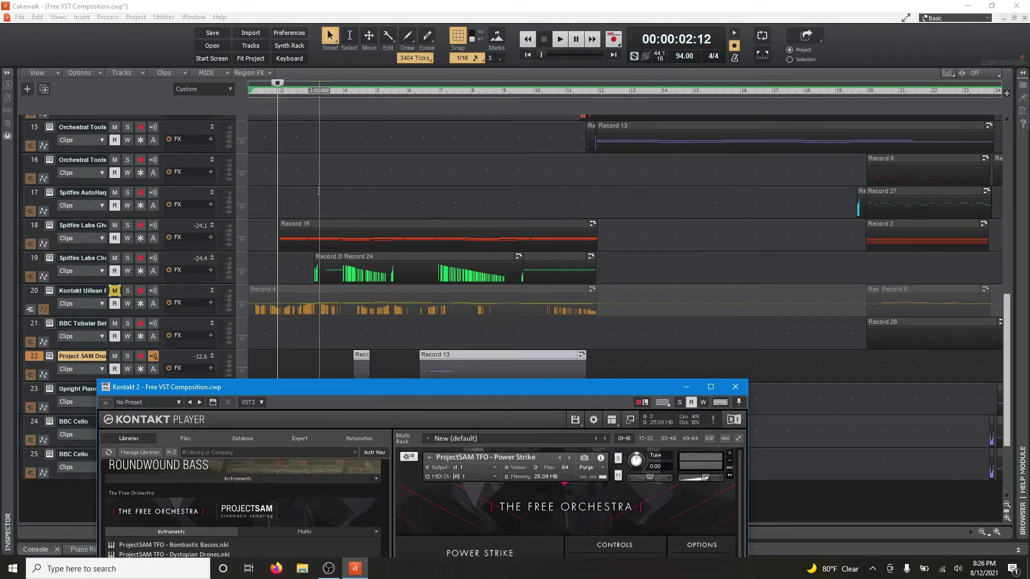
click(342, 139)
key(space)
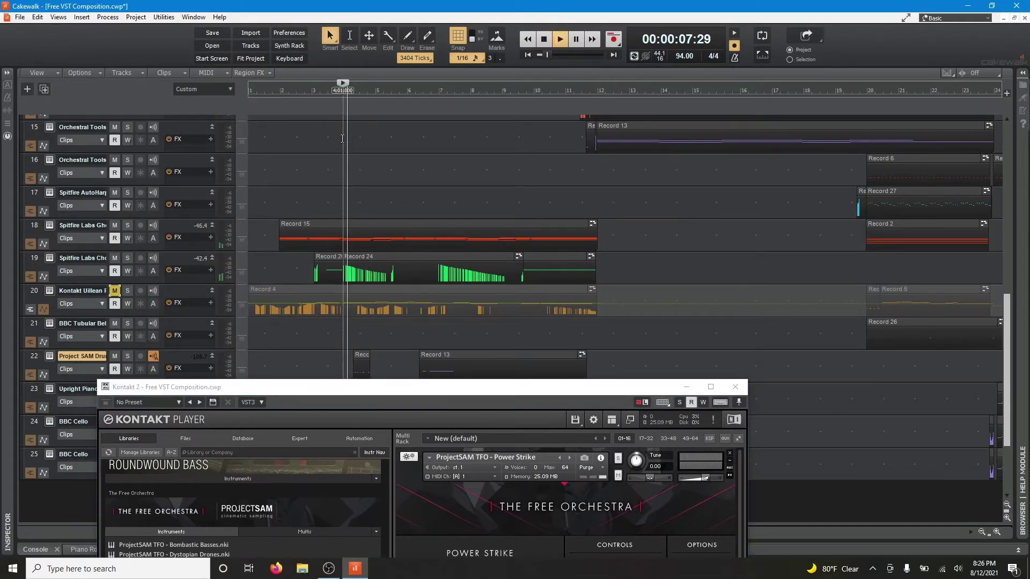
key(space)
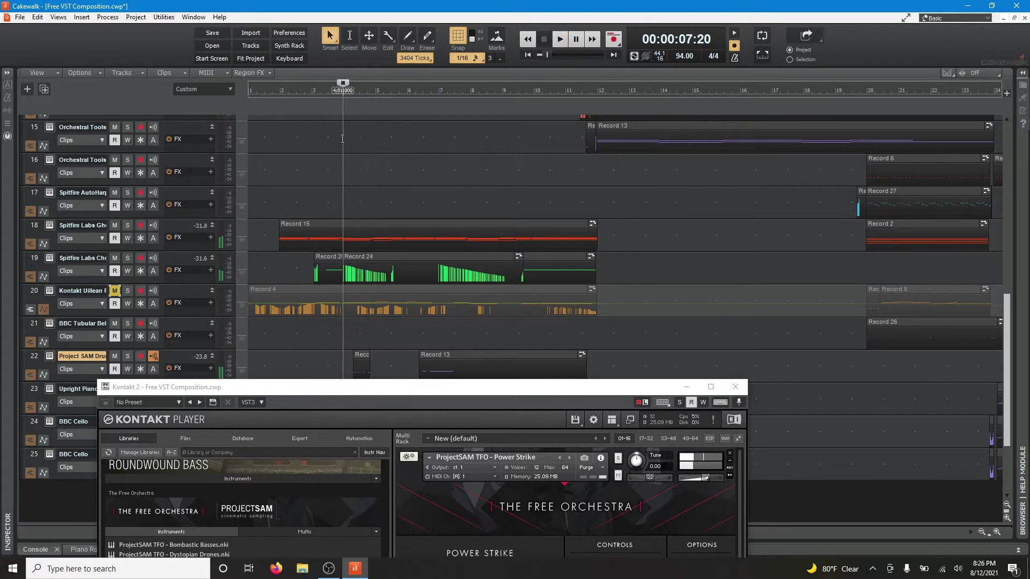
Bring the Power Strike patch back into full view, then close its Kontakt window
drag(470, 389, 738, 68)
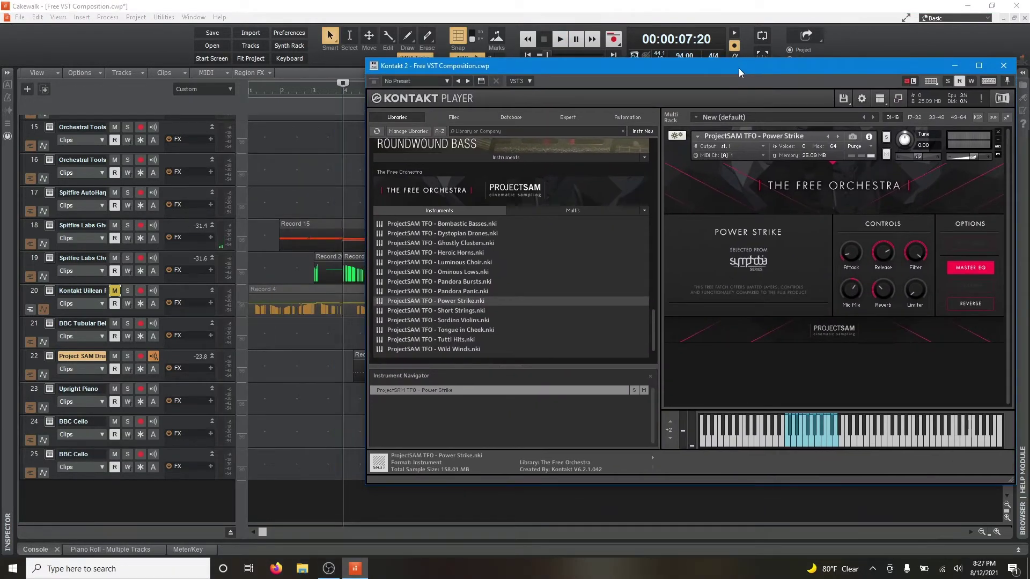
drag(739, 68, 665, 50)
click(314, 4)
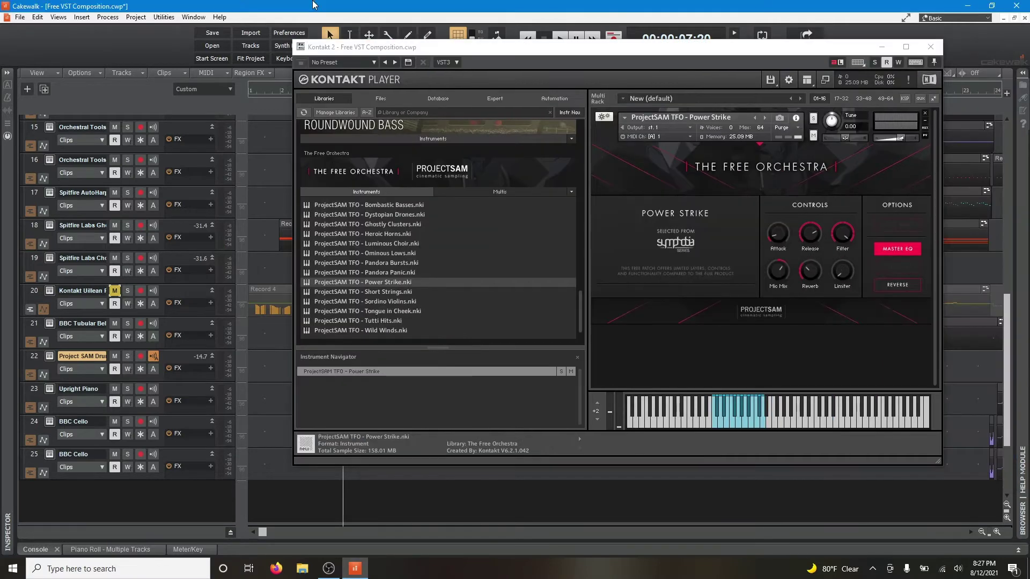
click(932, 48)
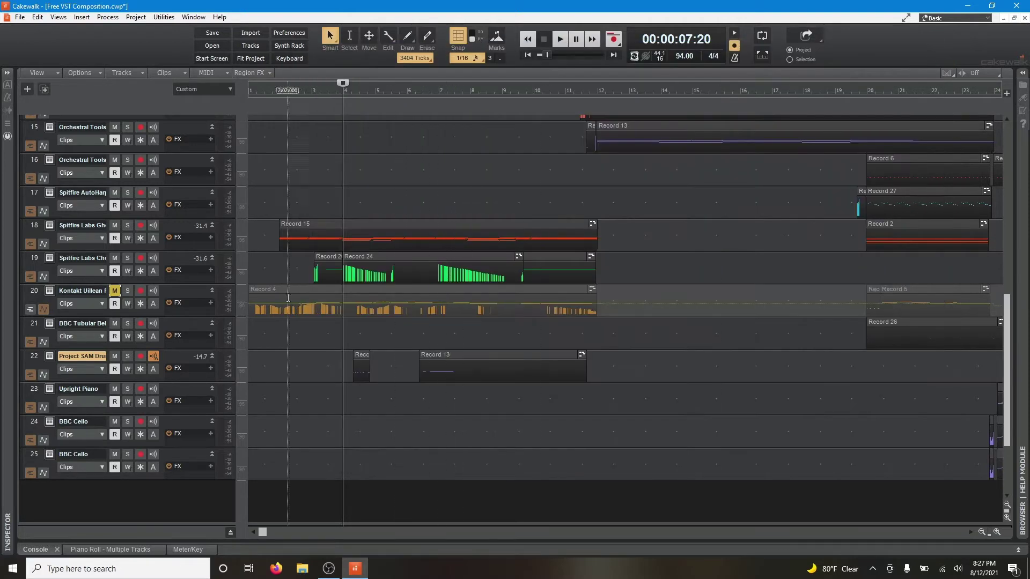
Unmute the Kontakt Uillean track 20 and open its Uilleann Pipes instrument
click(35, 291)
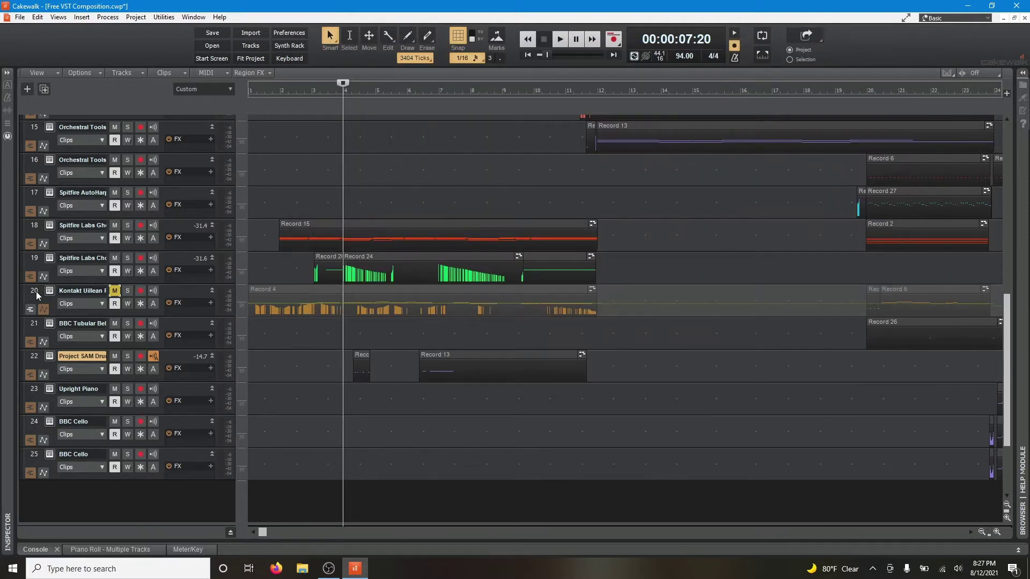
click(114, 290)
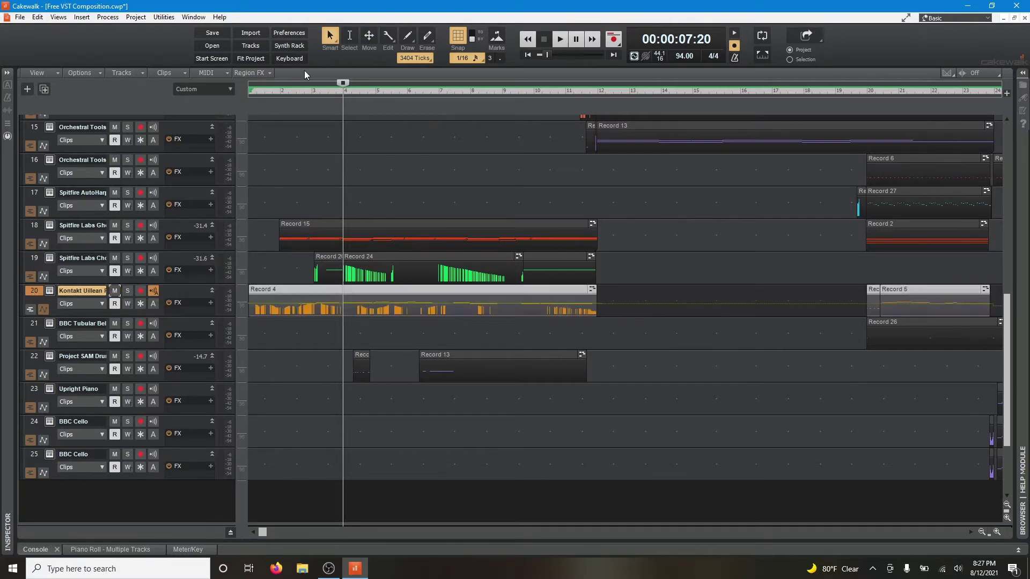
click(49, 292)
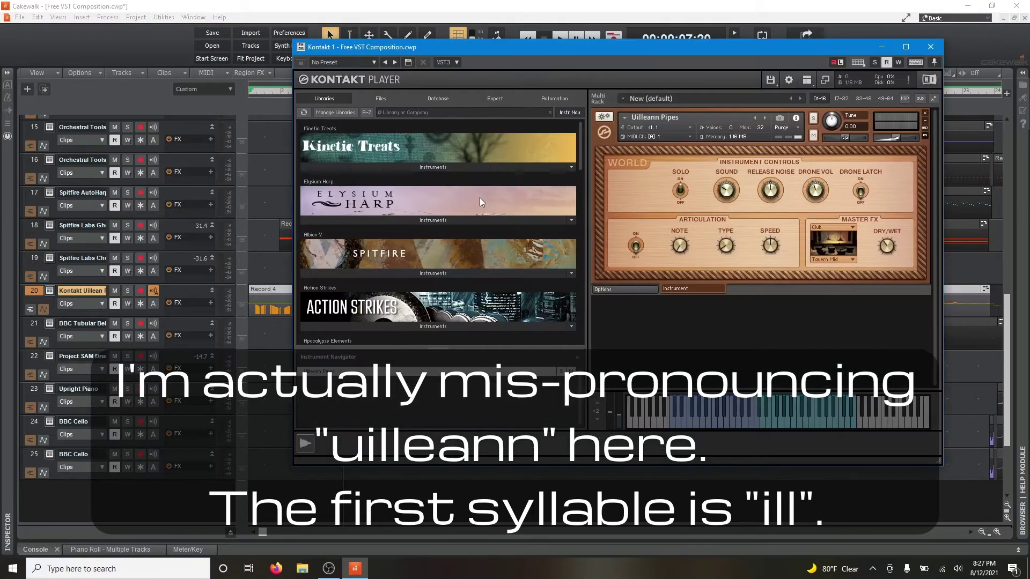
drag(486, 53, 440, 53)
Find the Kontakt Factory Selection library and show its list of instrument categories
scroll(442, 205, down, 4)
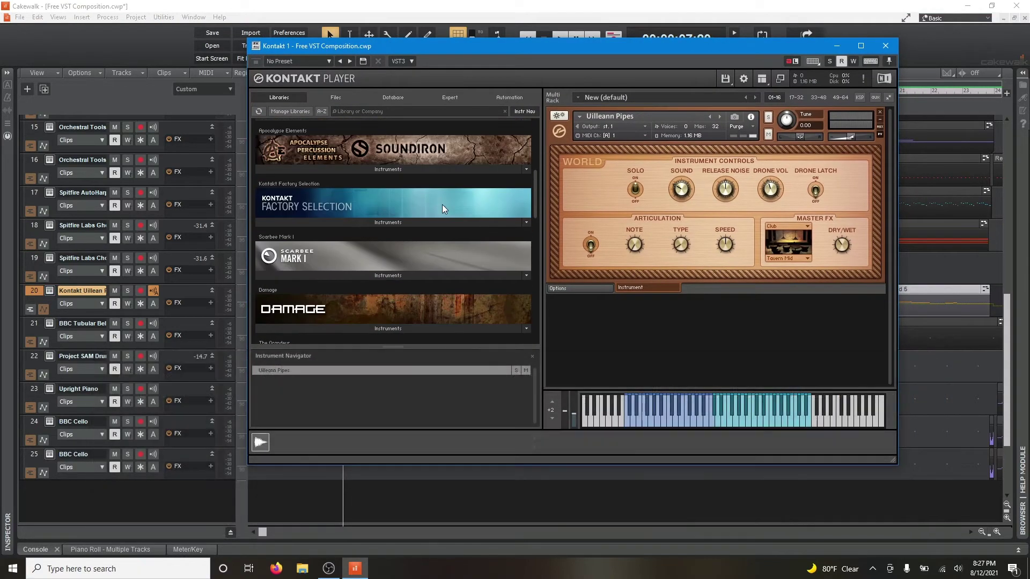
scroll(442, 204, down, 5)
scroll(442, 205, up, 4)
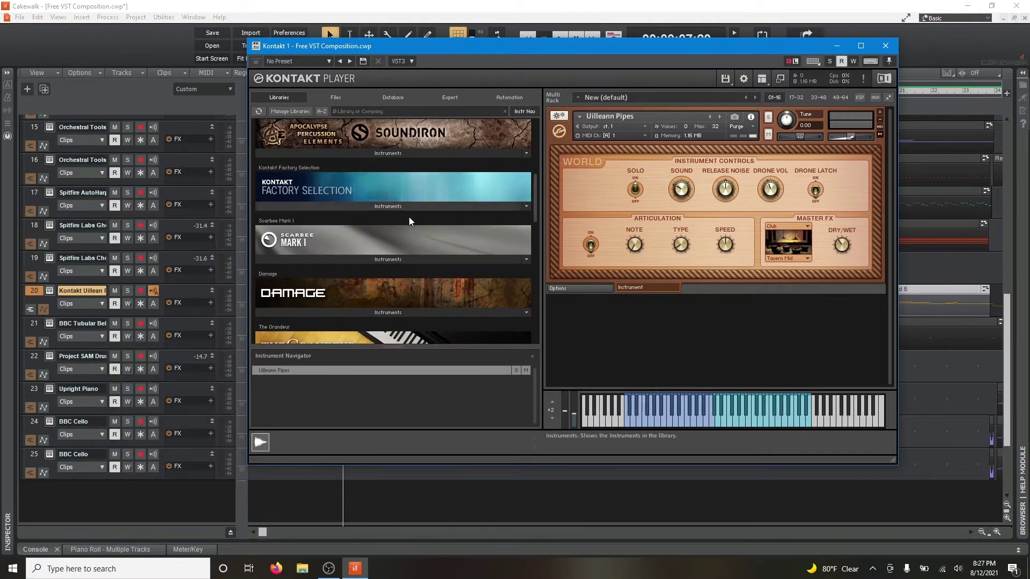
click(367, 207)
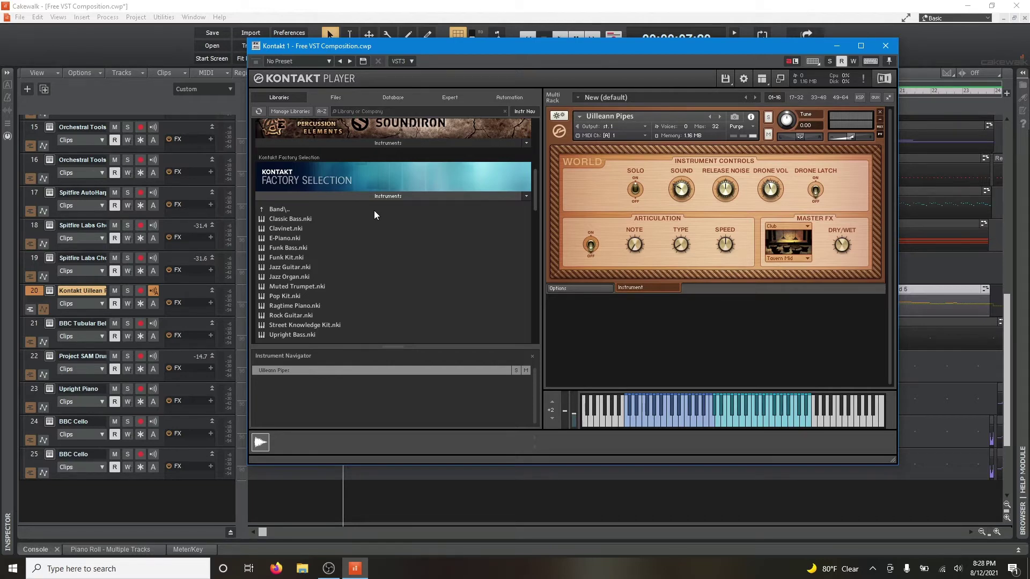
click(274, 210)
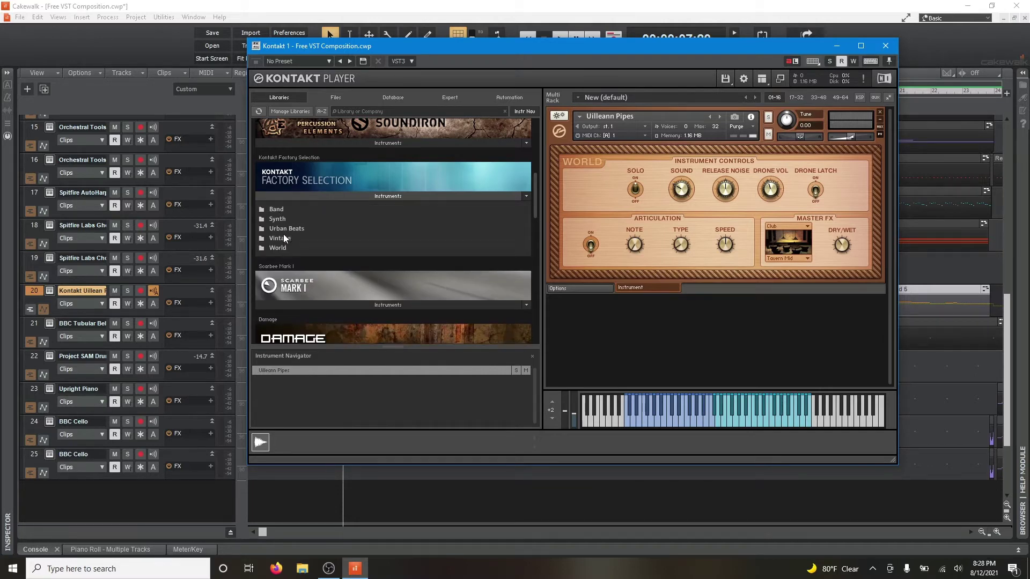
Look through the Synth instruments of the Factory Selection and return to the category list
click(285, 220)
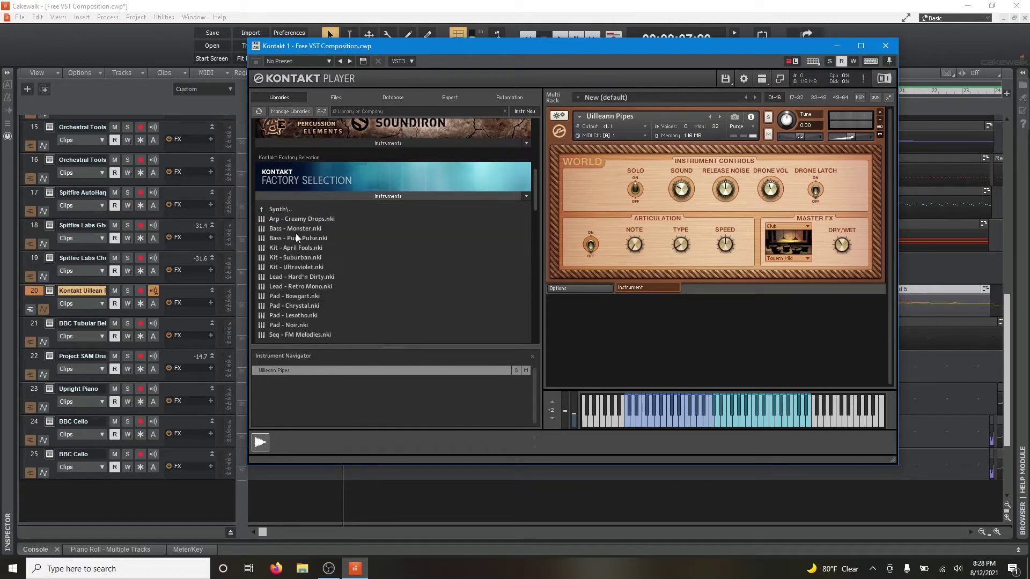
scroll(295, 233, down, 2)
scroll(295, 234, up, 1)
click(282, 192)
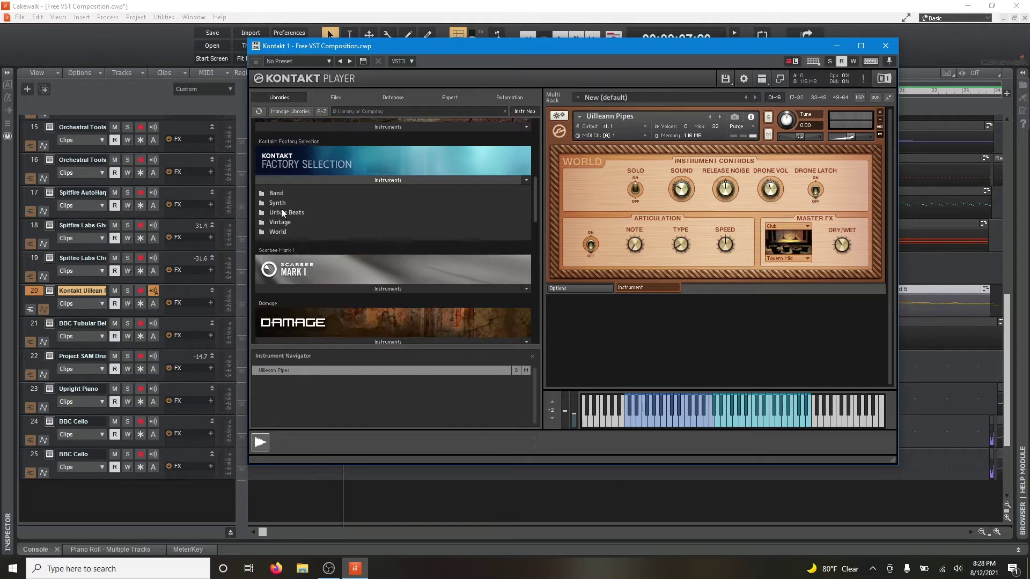
Browse the Band instruments, highlighting E-Piano and Jazz Guitar, and return to the categories
click(281, 193)
scroll(291, 221, down, 1)
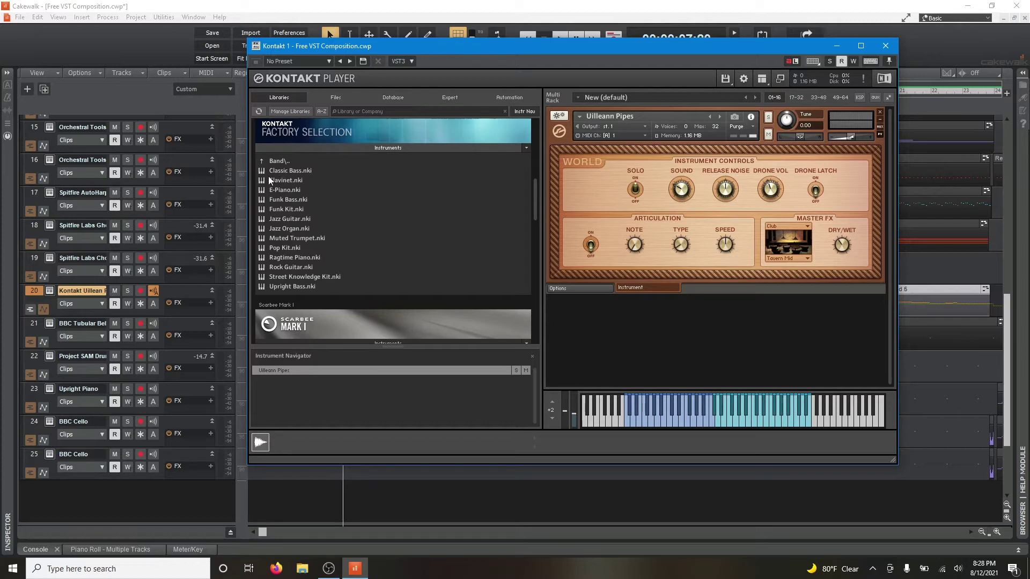
click(290, 193)
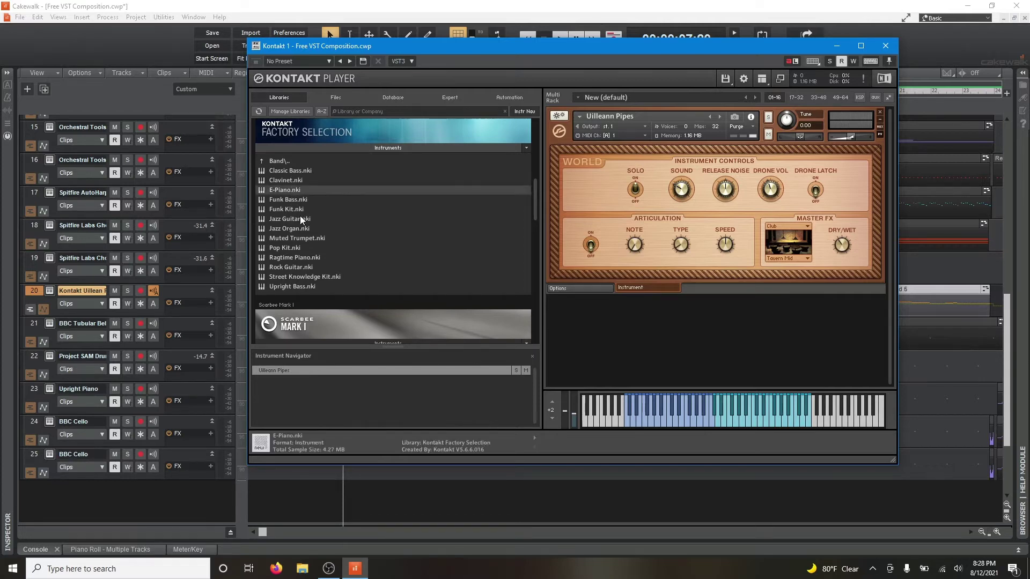
click(300, 217)
click(276, 160)
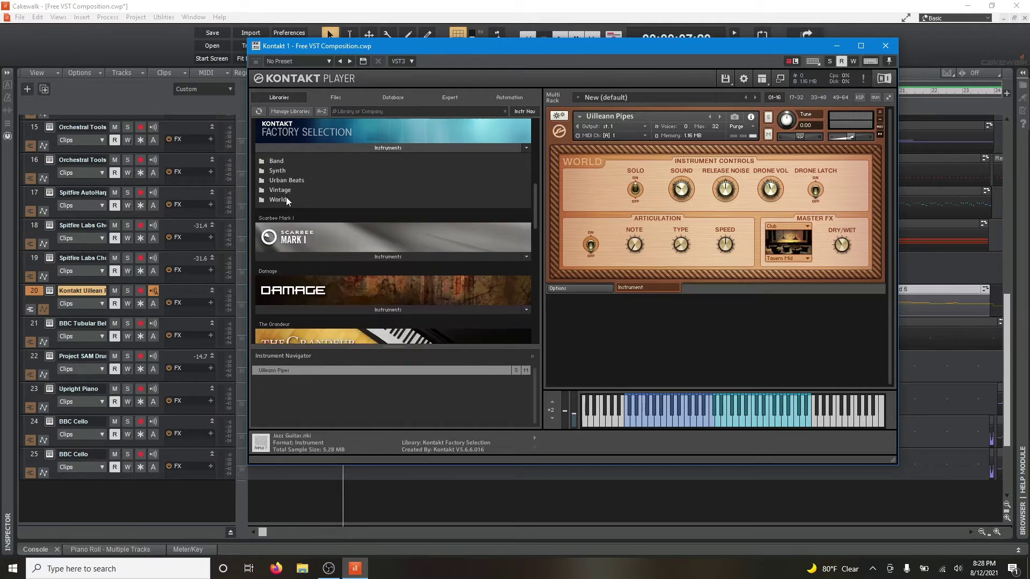
Glance at the Synth category again, then list the Vintage instruments of the Factory Selection
click(282, 172)
click(278, 158)
click(286, 190)
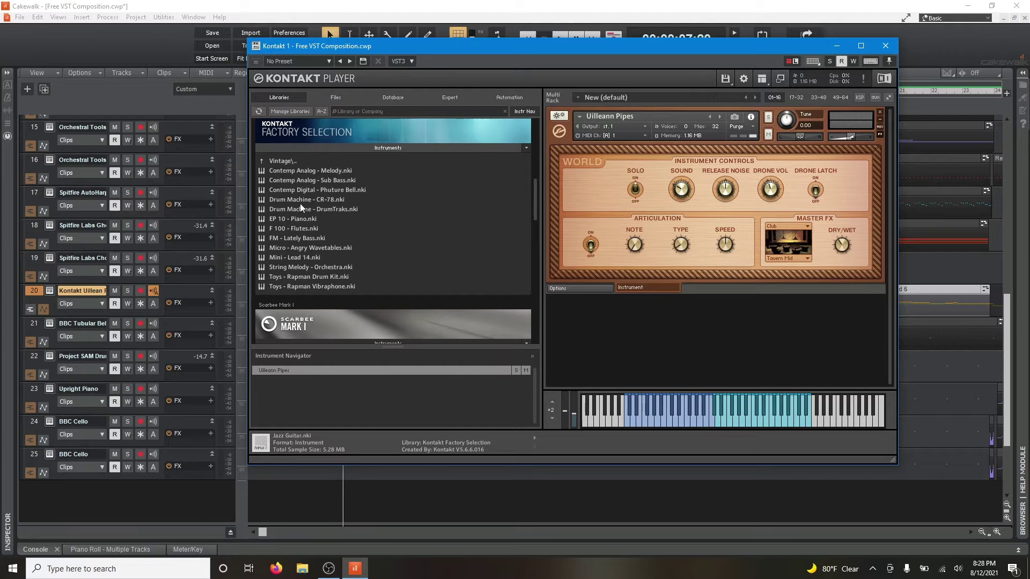
Leave the Vintage instruments and list the World instruments of the Kontakt Factory Selection
click(274, 161)
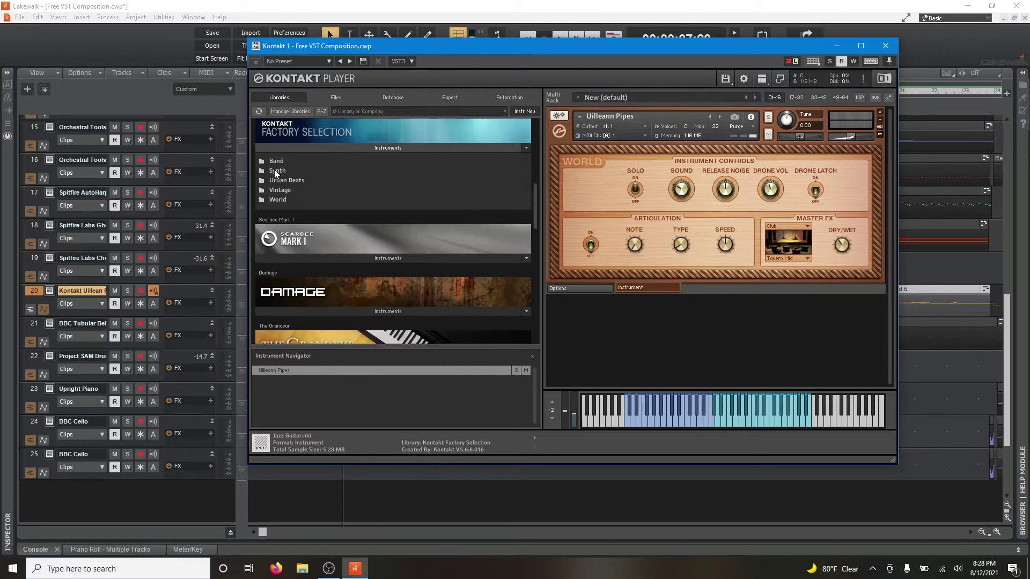
click(288, 200)
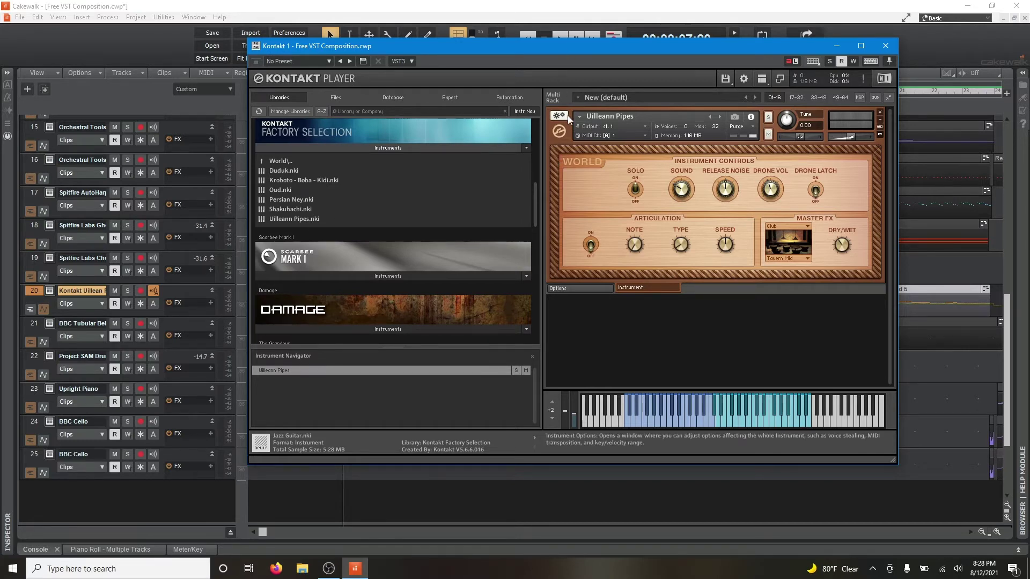
Expand the Inspector for the Kontakt Uilleann Pipes track and show its properties above the channel strip
click(7, 72)
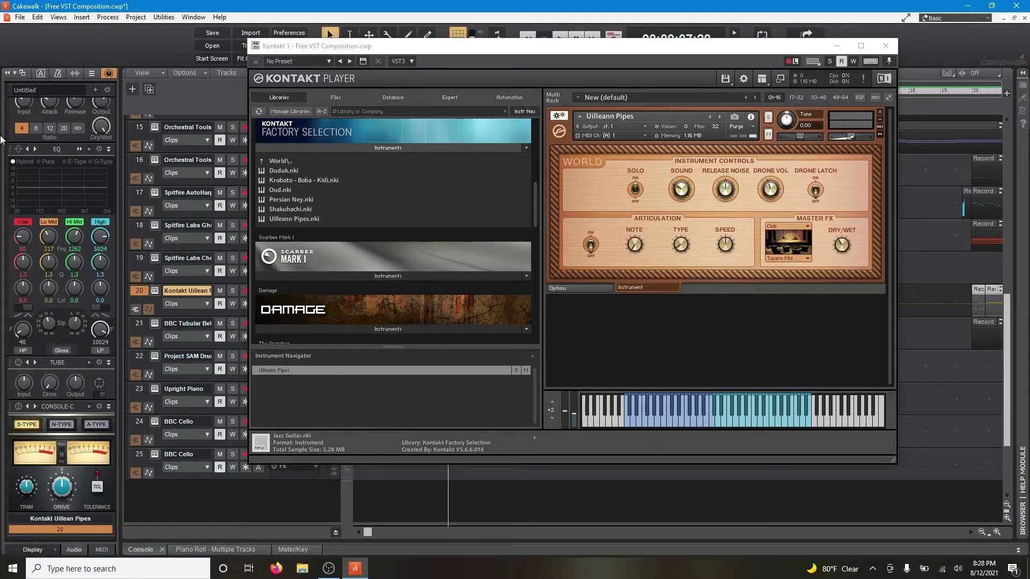
click(91, 73)
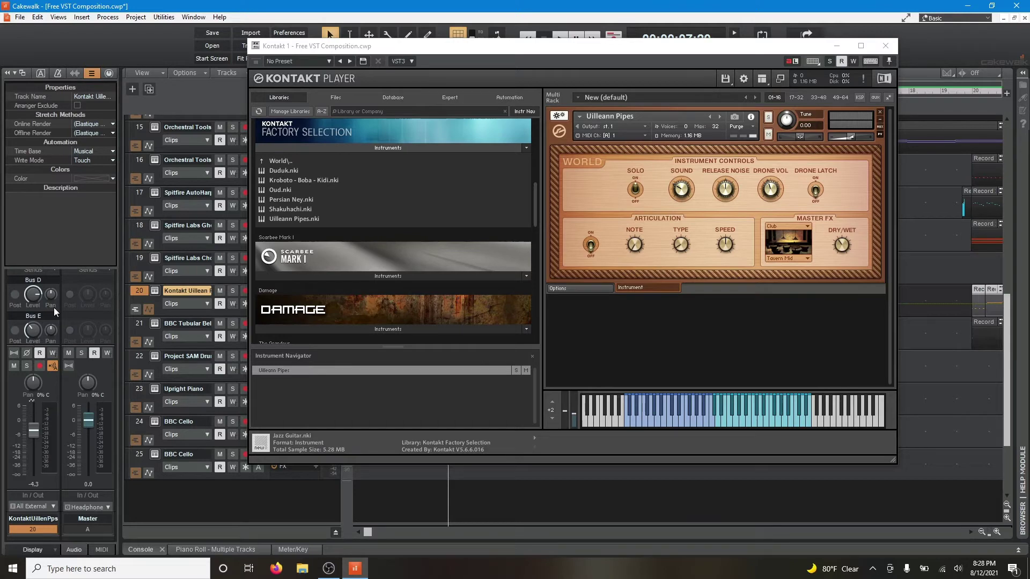
Minimize the Kontakt window, solo the Uilleann Pipes track and play it from 00:00:02:12
click(836, 46)
click(232, 291)
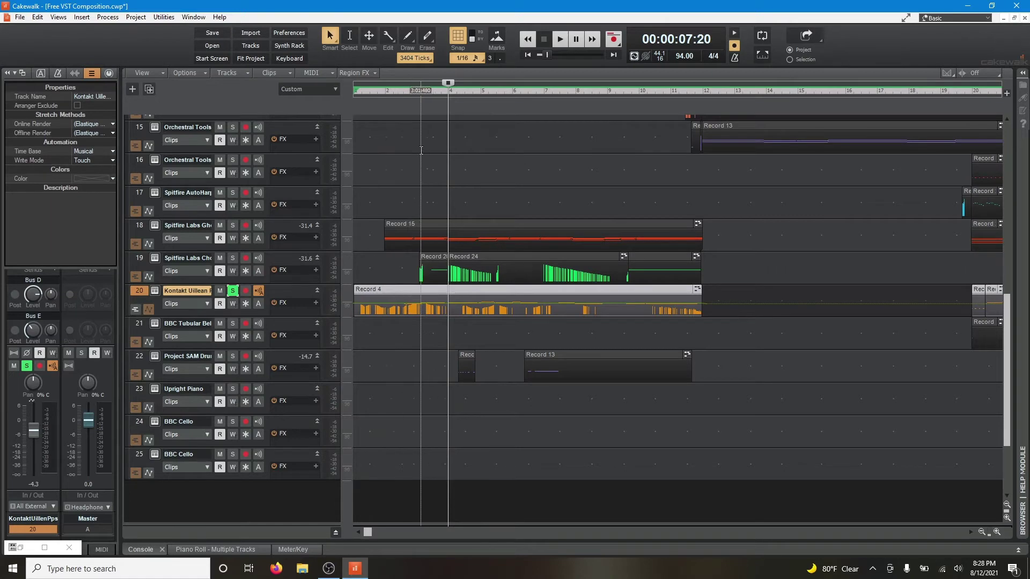
click(383, 141)
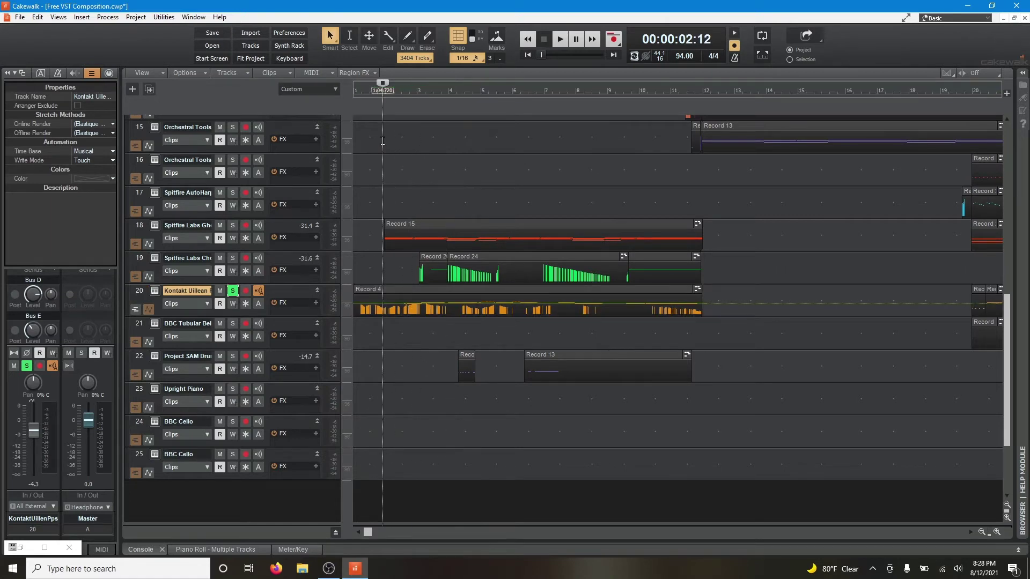
key(space)
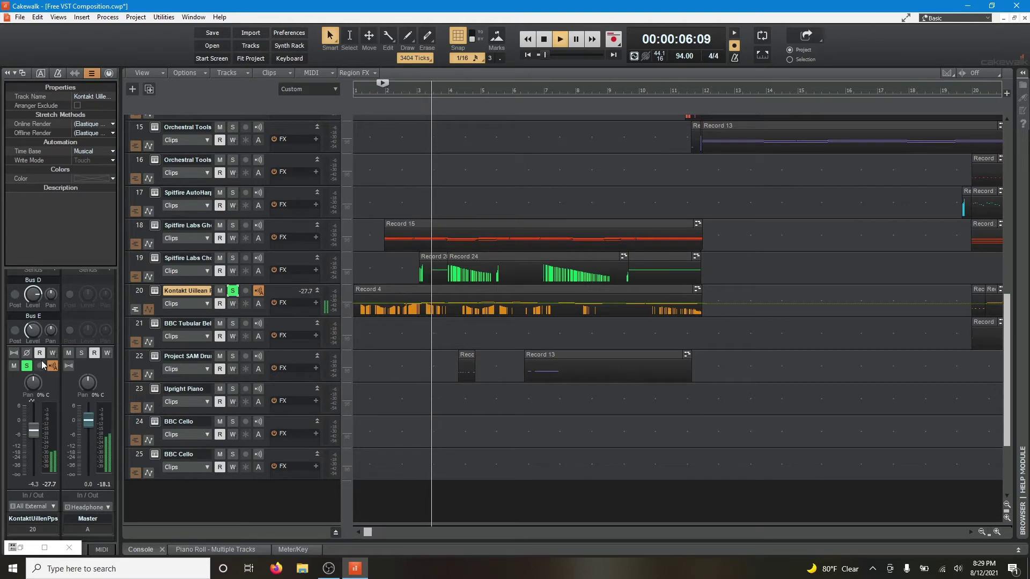
Mute and unmute the Uilleann Pipes track from its channel strip during playback, point out its volume fader and stop playback
click(14, 366)
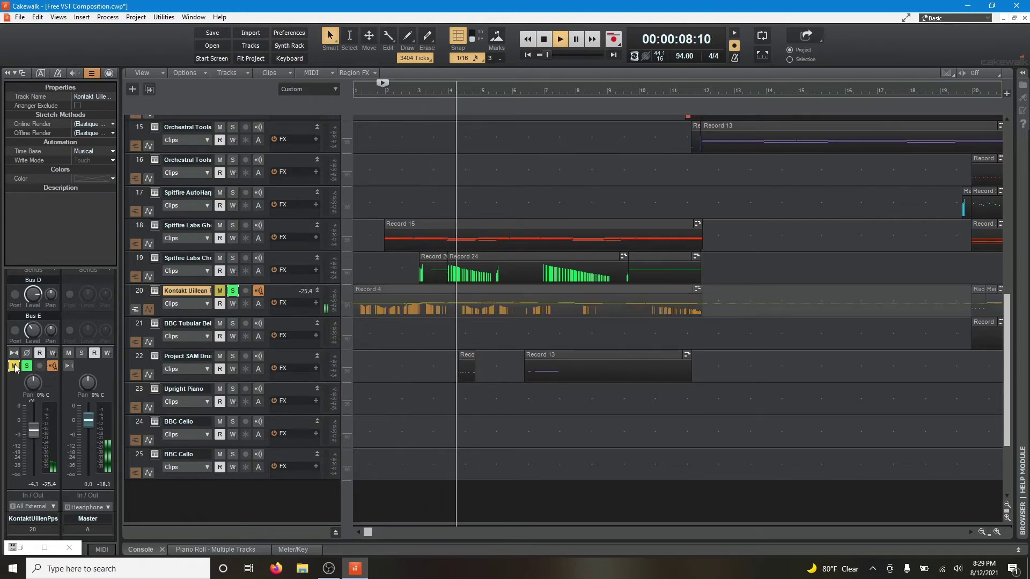
click(14, 365)
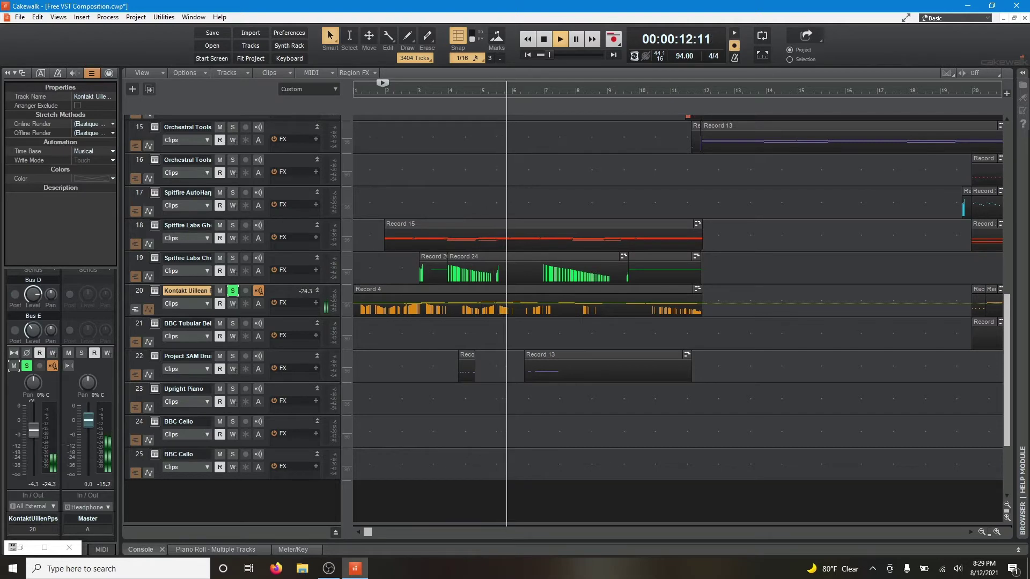
drag(33, 429, 33, 474)
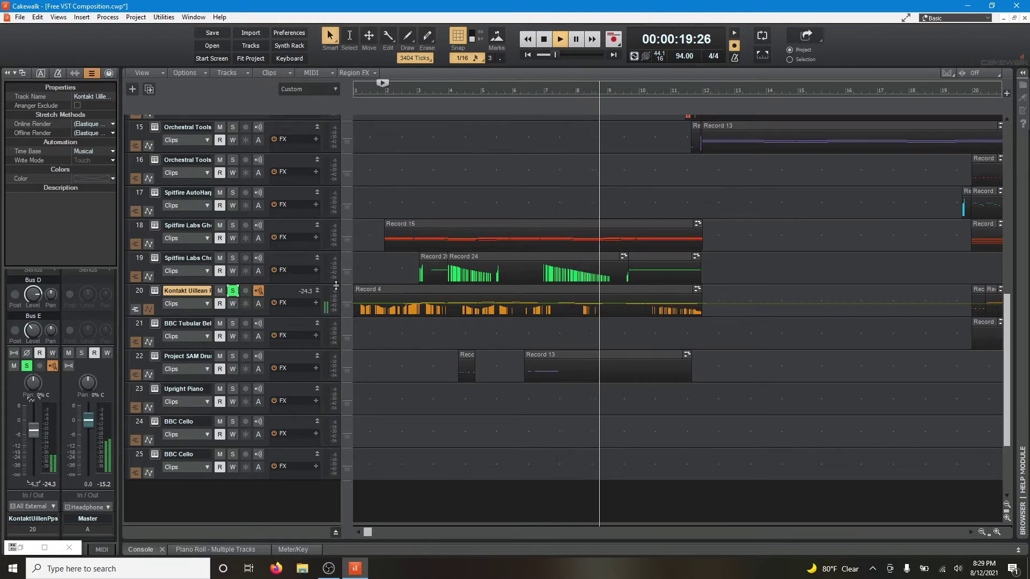
key(space)
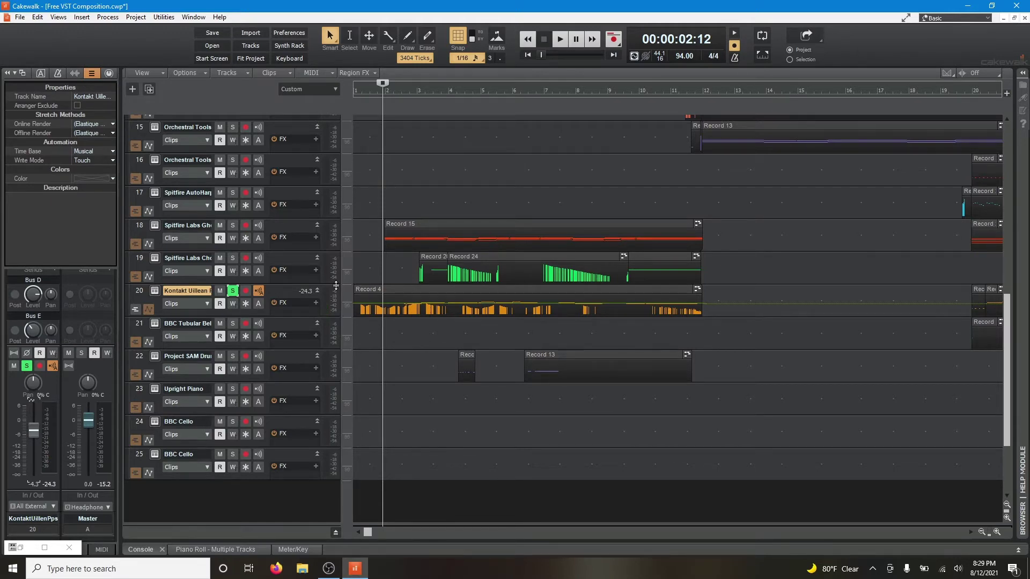
Show the ProChannel of the Uilleann Pipes track and return to its track properties
click(109, 76)
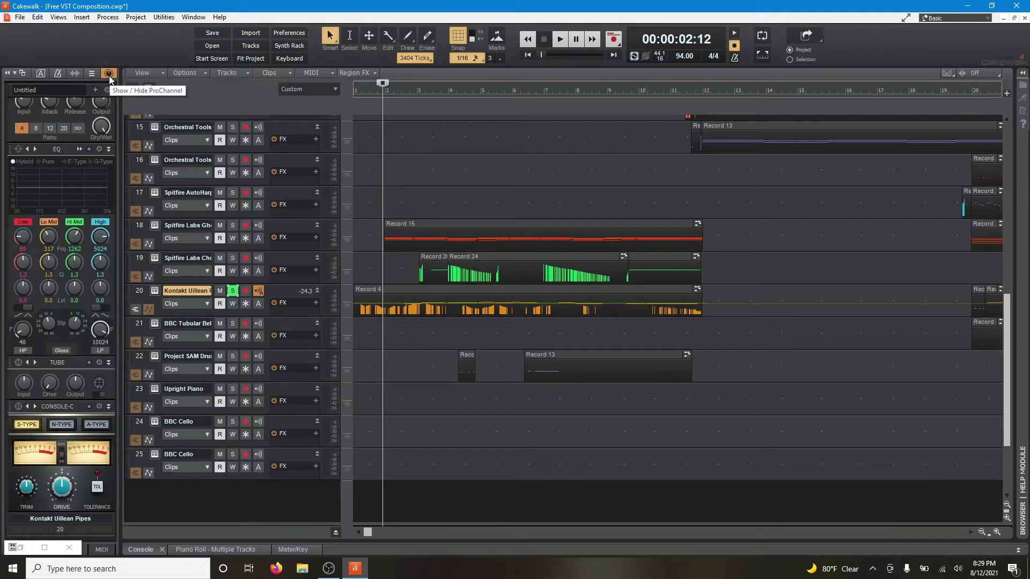
click(94, 75)
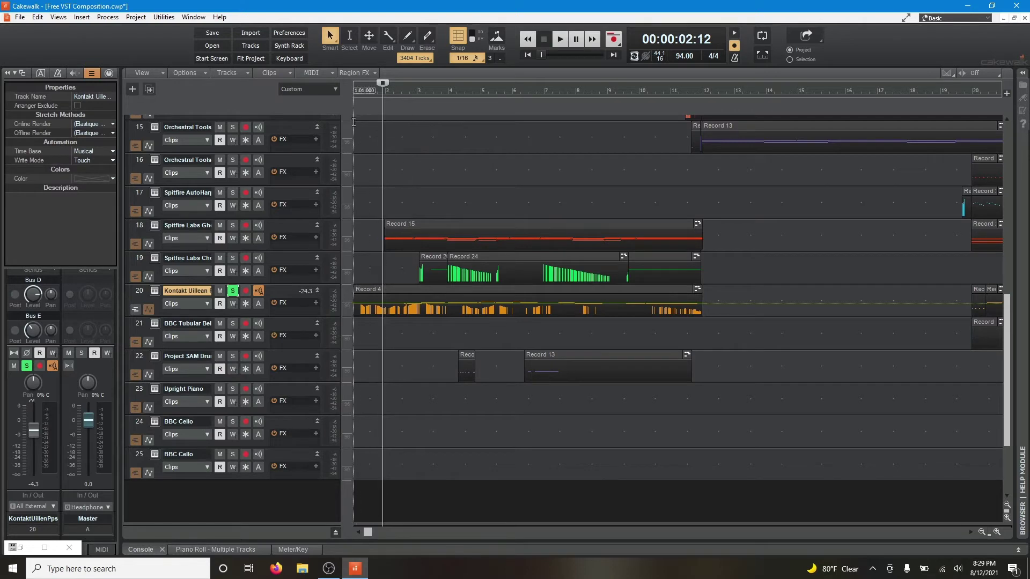
Play the opening section from the start, unsolo the Uilleann Pipes track during playback, and rewind to the beginning
click(356, 130)
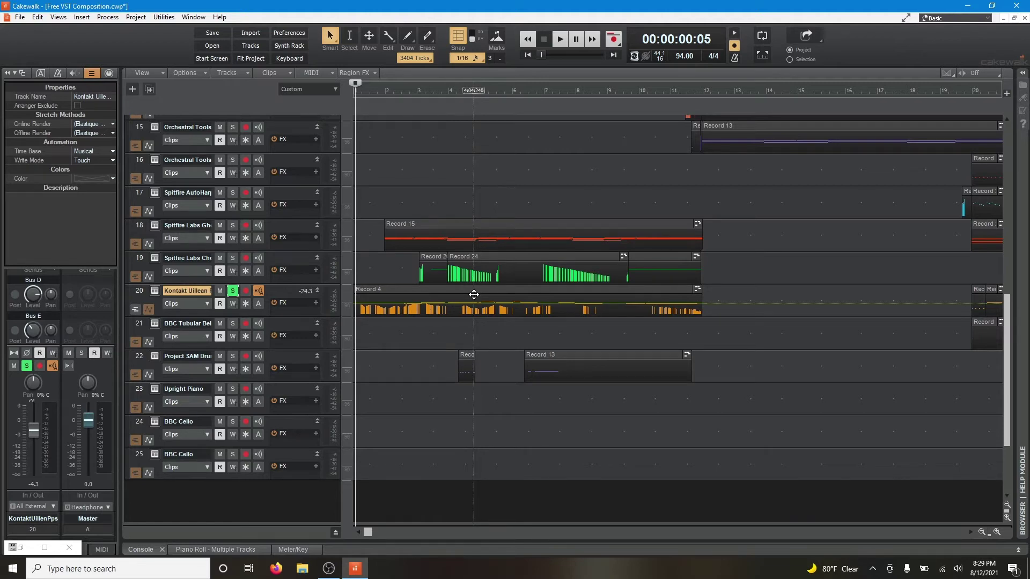
key(space)
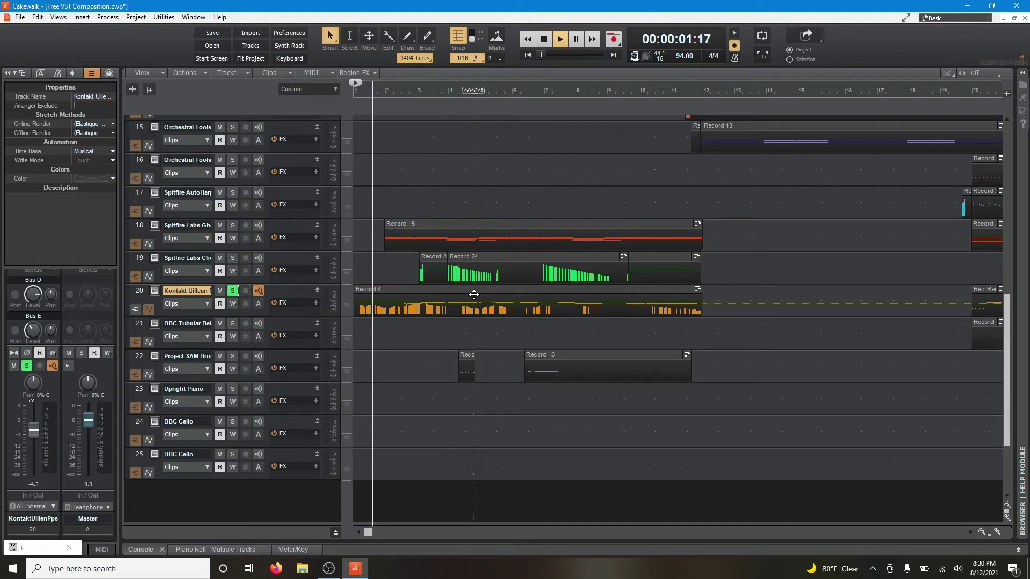
click(232, 291)
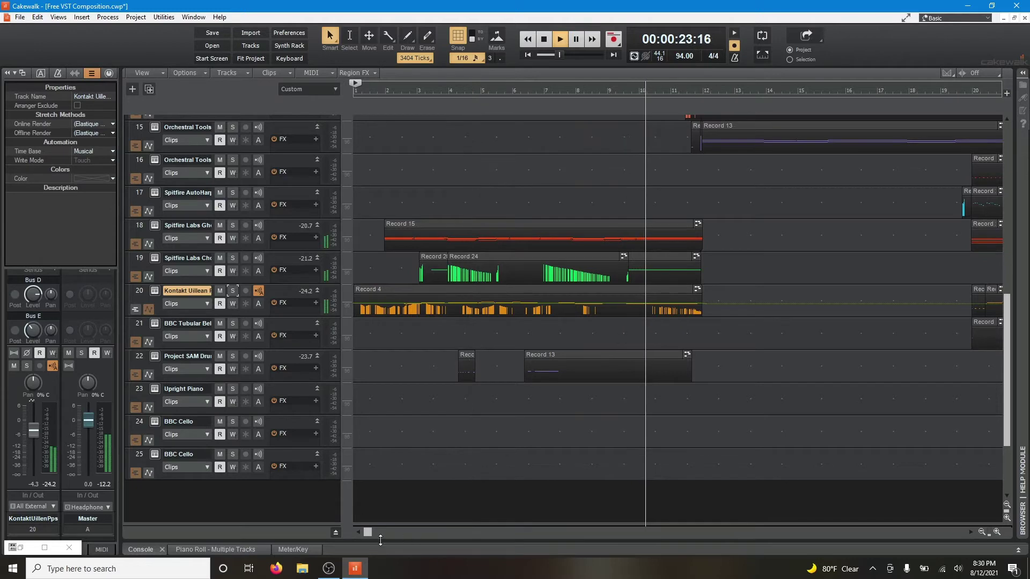
click(981, 531)
click(982, 532)
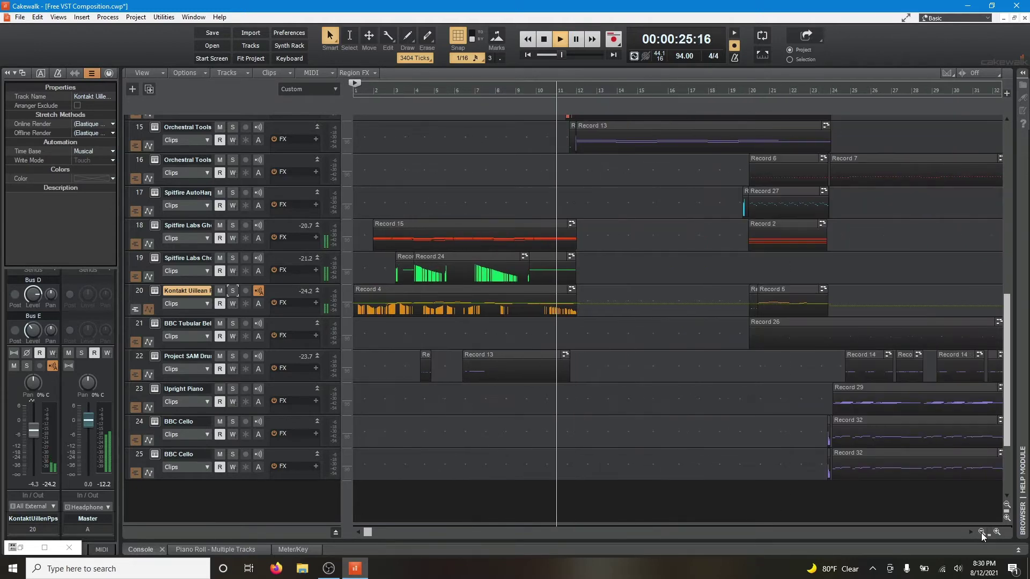
click(982, 532)
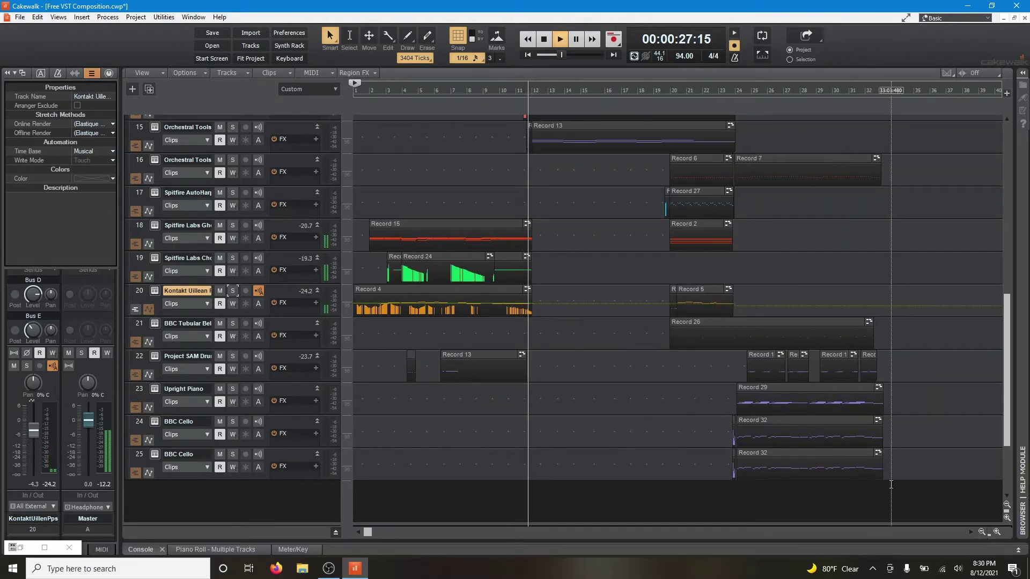
key(w)
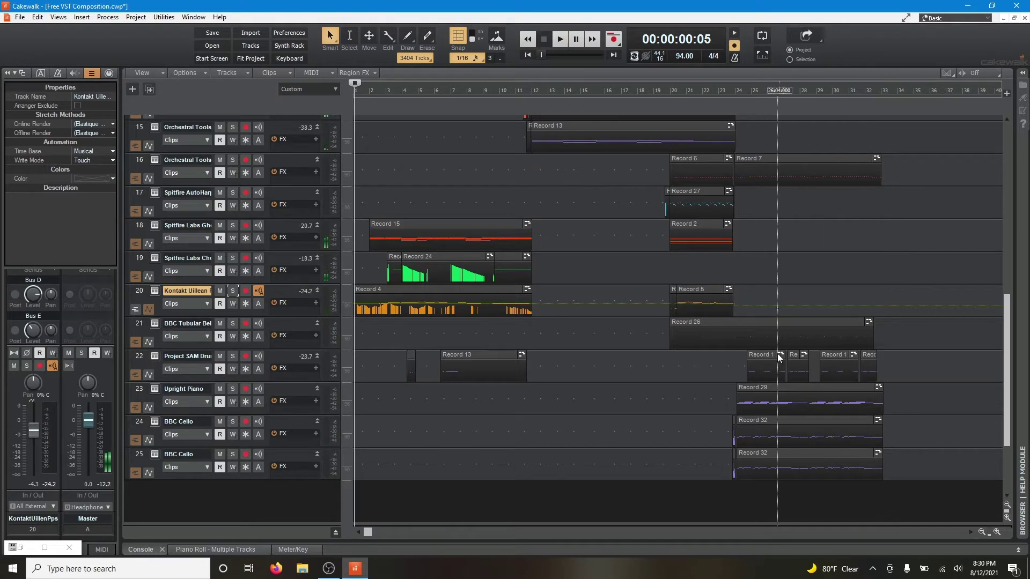
Play the second section from 00:00:26:00, following its bass, horn and orchestral tracks, and stop near bar 24
scroll(759, 313, up, 5)
scroll(759, 312, up, 4)
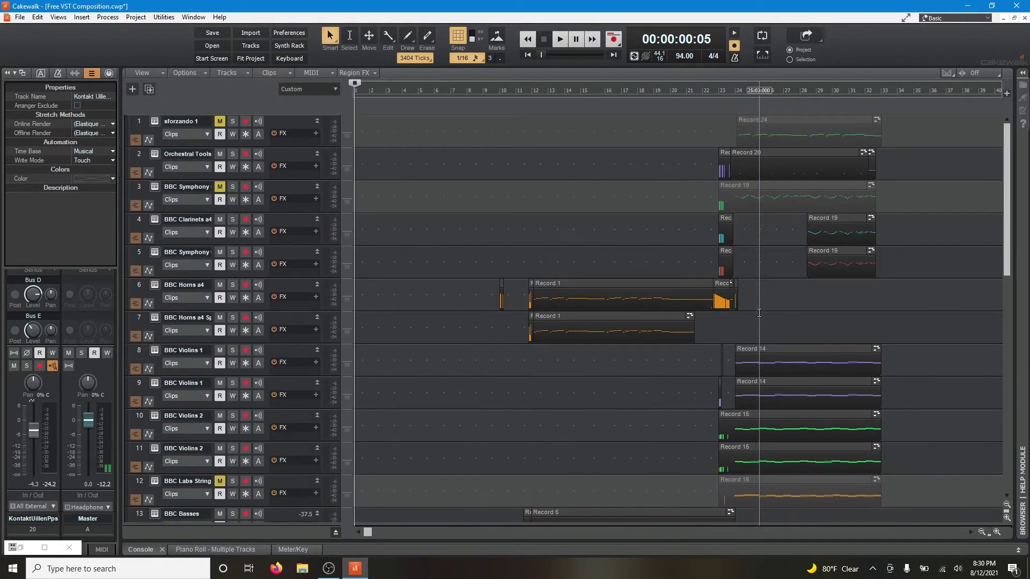
click(528, 90)
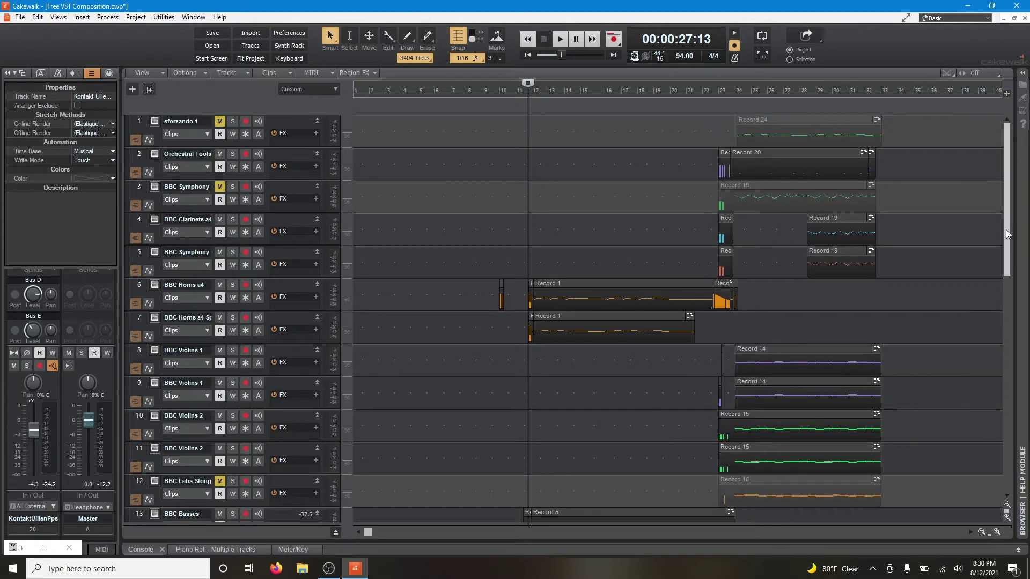
drag(1006, 230, 1013, 335)
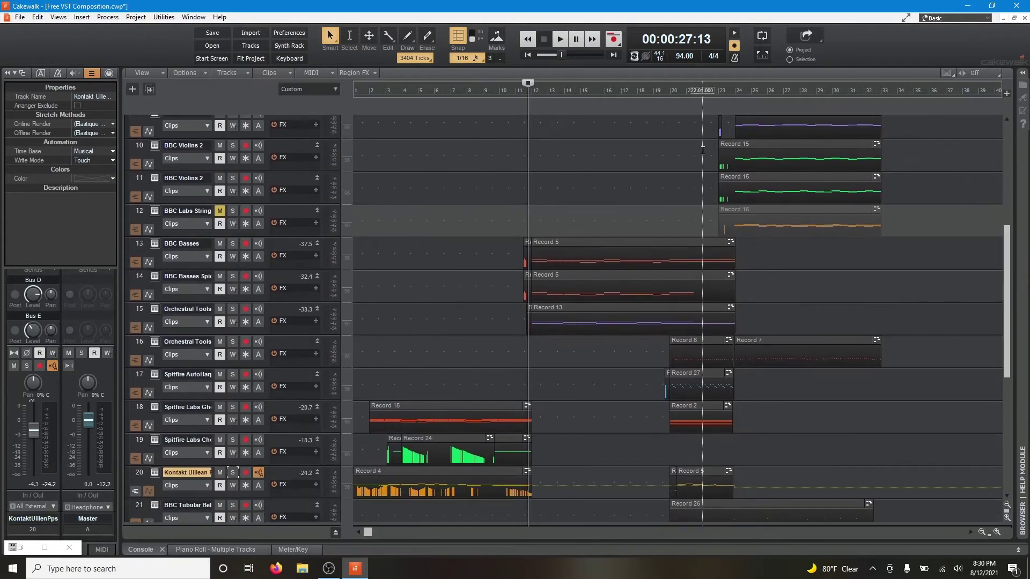
drag(525, 81, 521, 82)
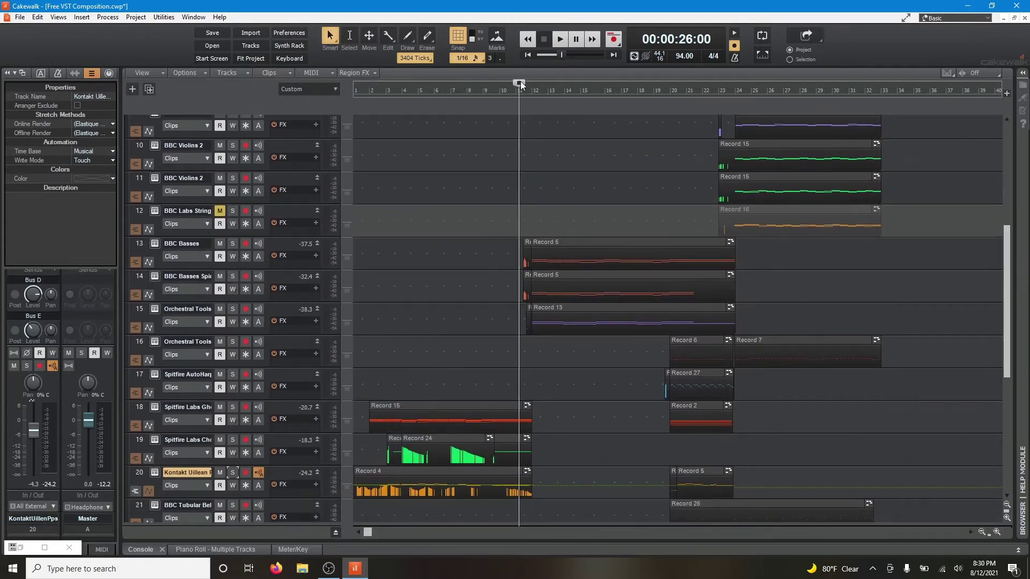
key(space)
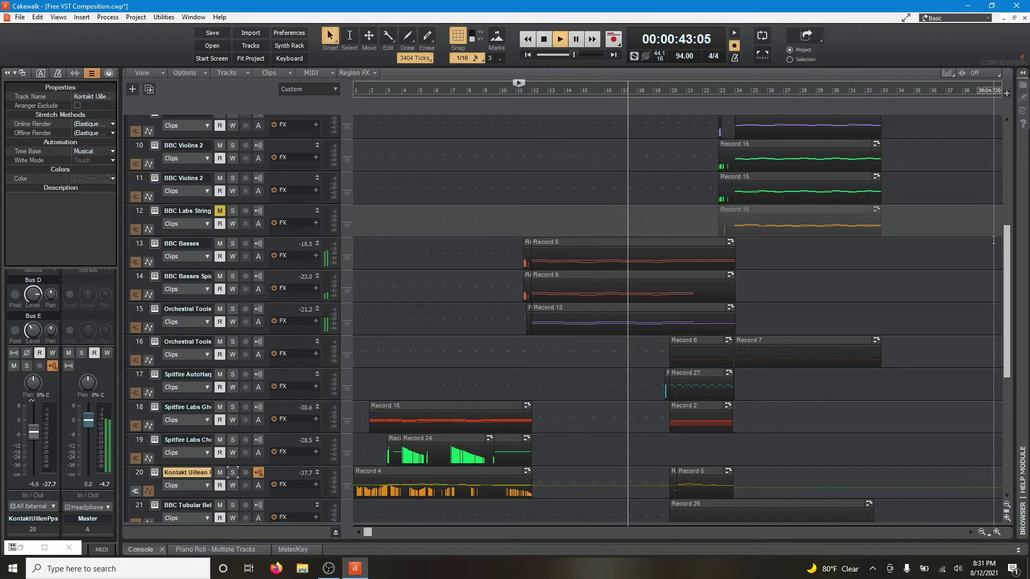
drag(1006, 275, 1024, 314)
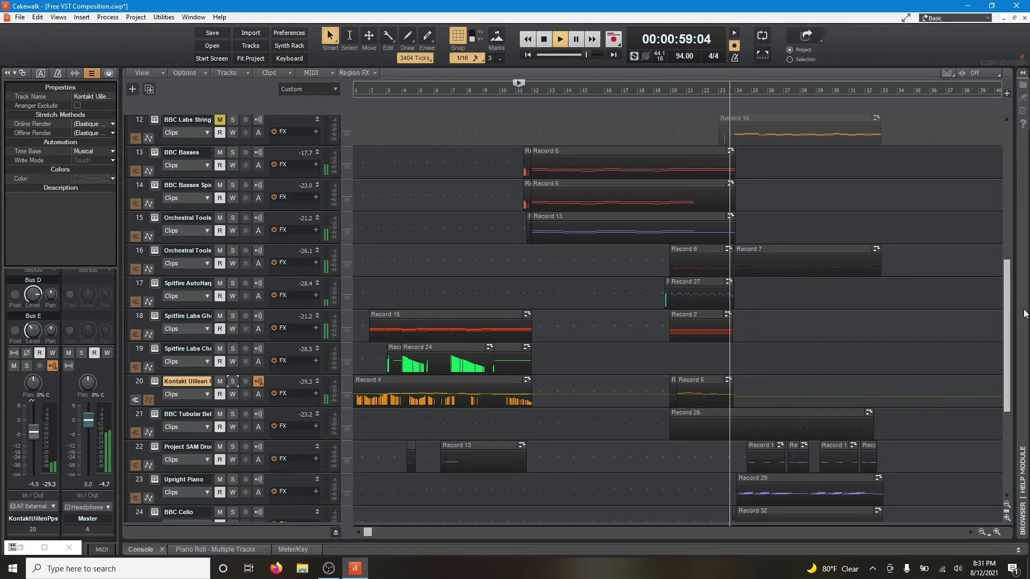
key(space)
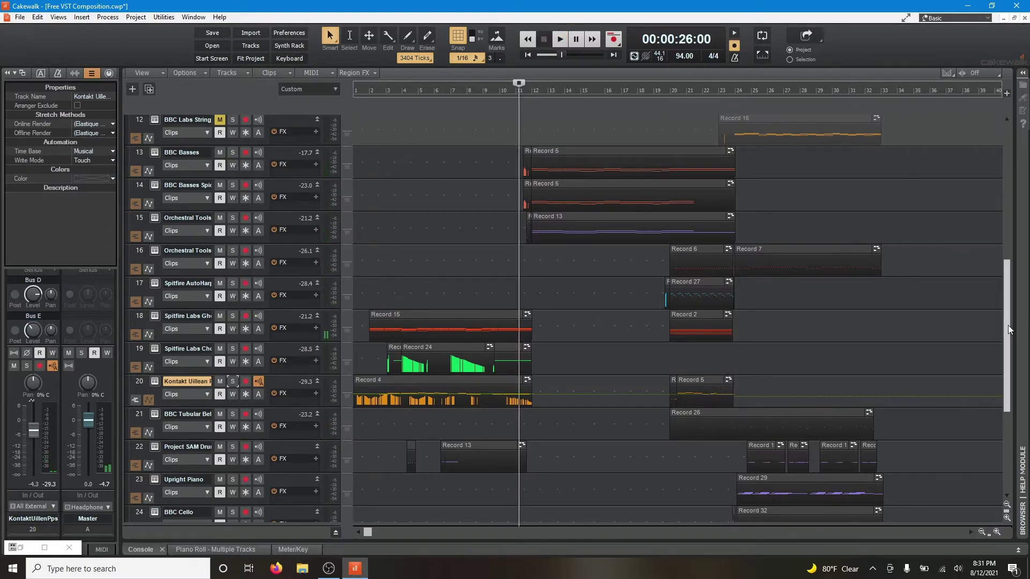
Enlarge the track rows and open the BBC Symphony Orchestra instrument of the BBC Horns a4 track
drag(1008, 325, 1005, 190)
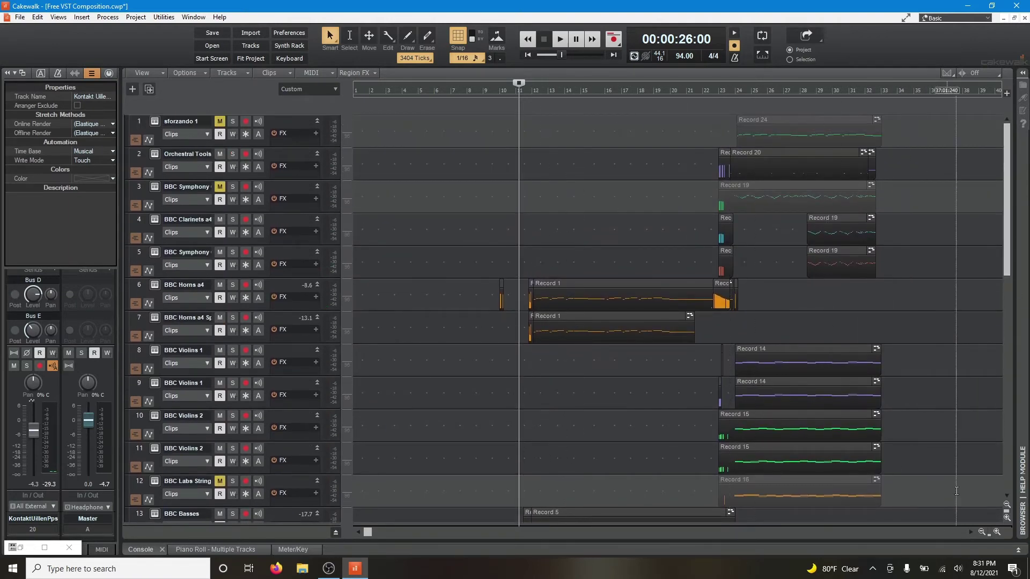
click(1007, 518)
click(1006, 518)
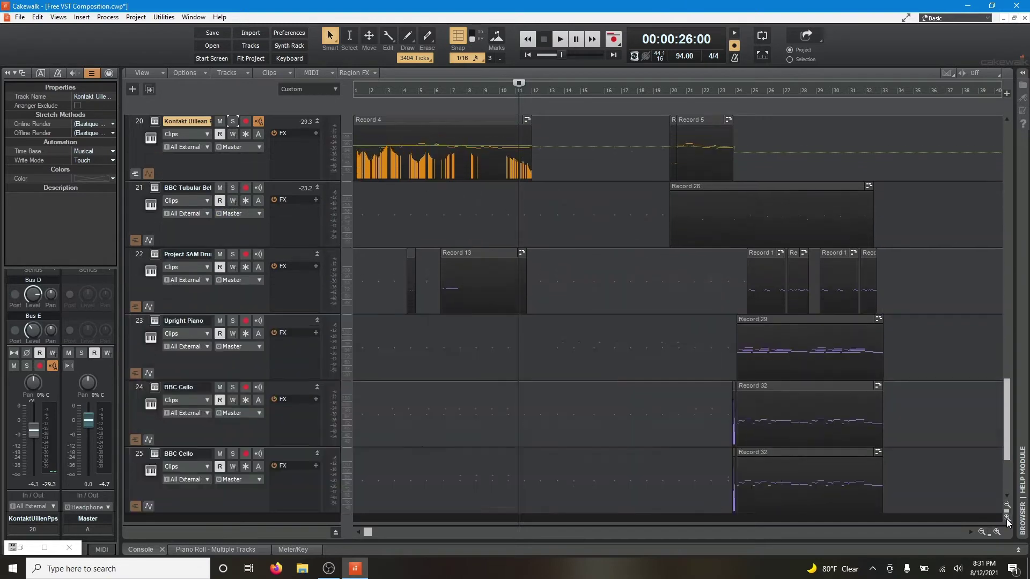
click(1007, 518)
drag(1007, 419, 999, 223)
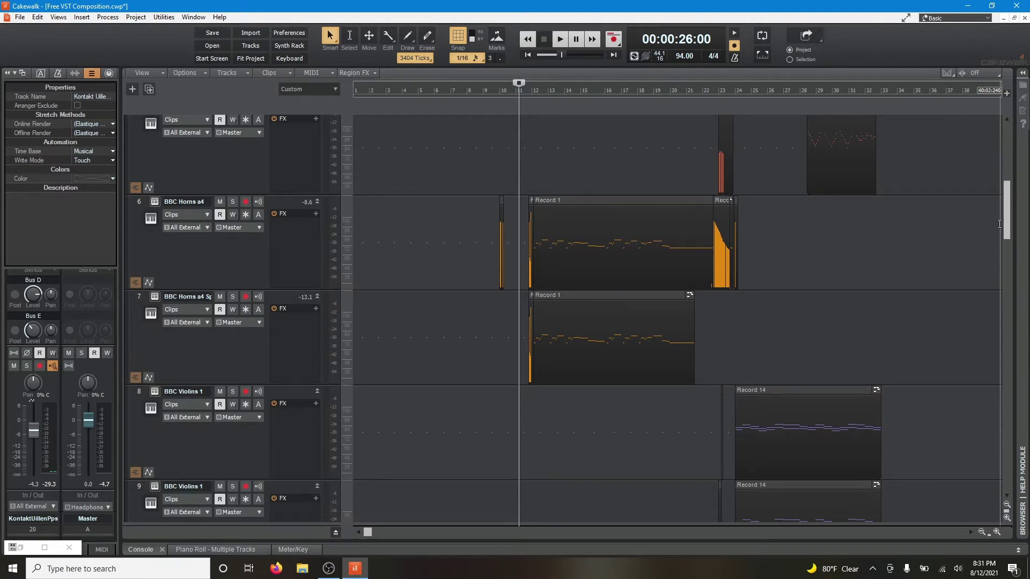
click(151, 218)
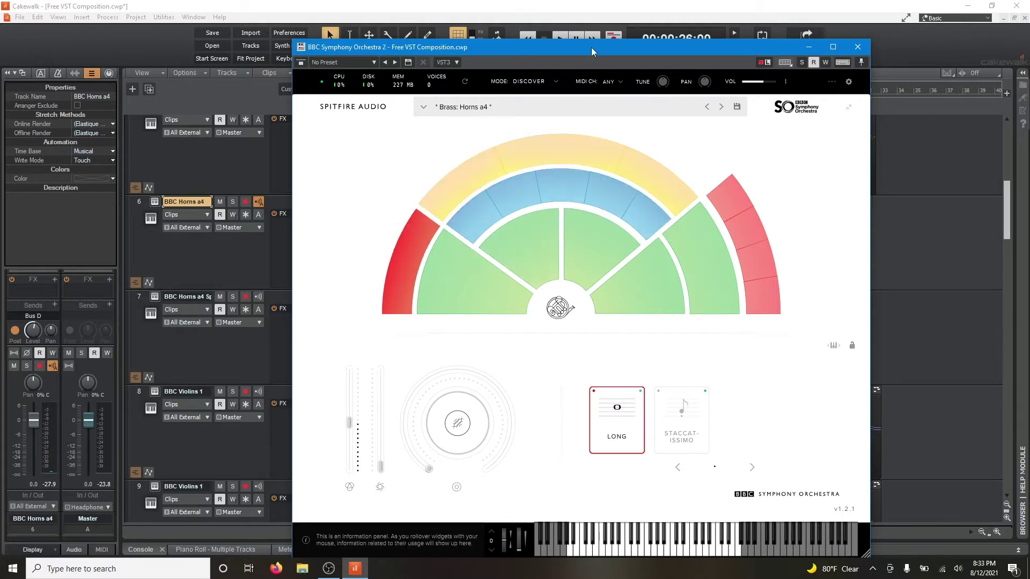
drag(570, 48, 467, 36)
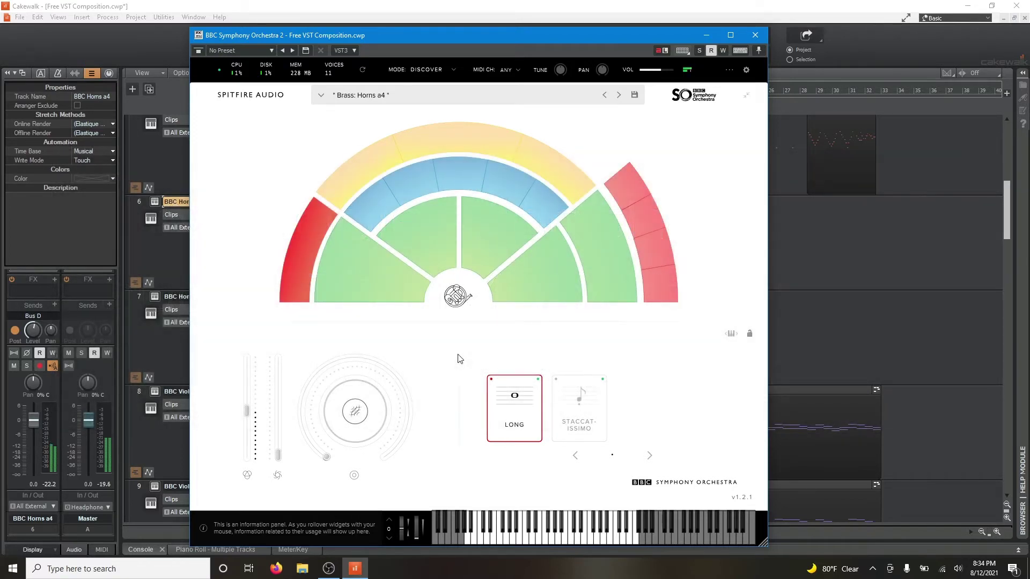
Switch the Horns a4 patch to the Staccatissimo technique and close the instrument window
click(587, 411)
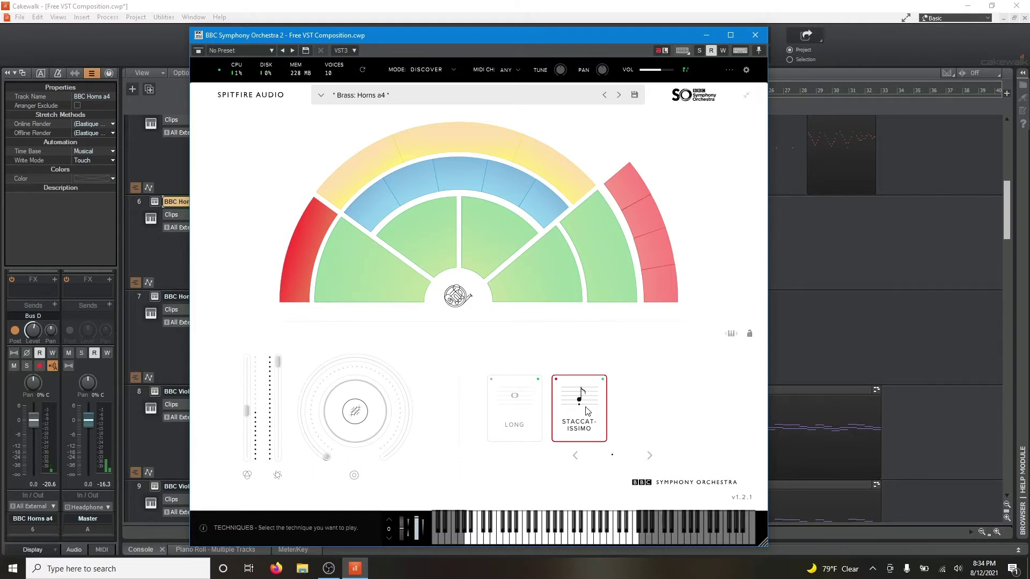
click(519, 396)
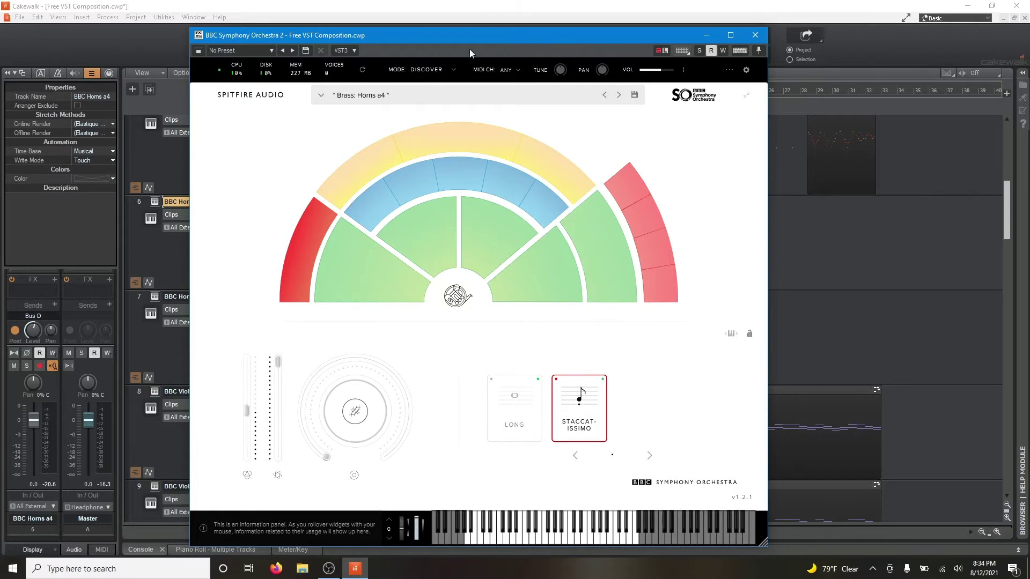
click(757, 35)
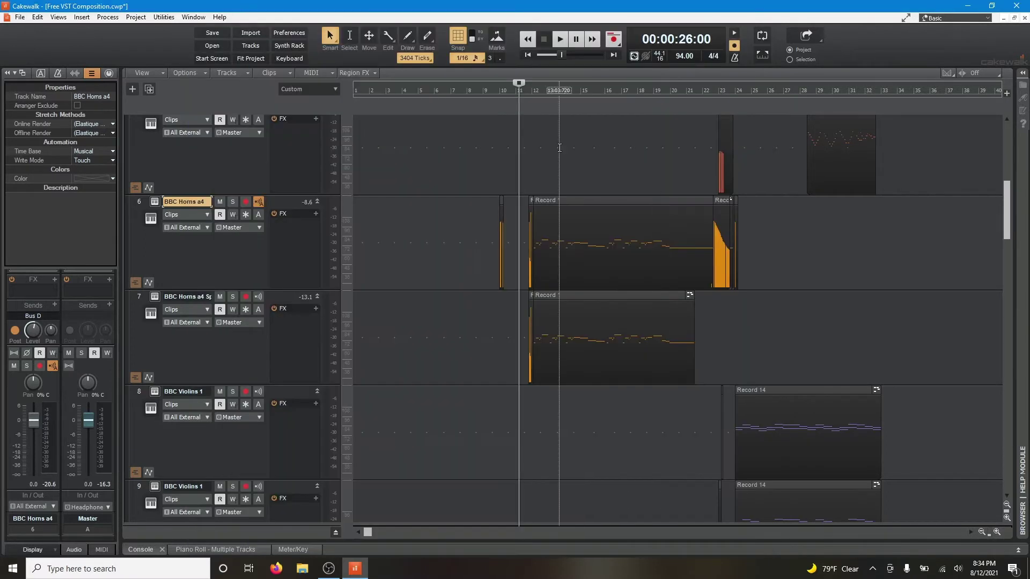
Play briefly from just before bar 12, where the BBC Horns clips begin, and stop
click(524, 214)
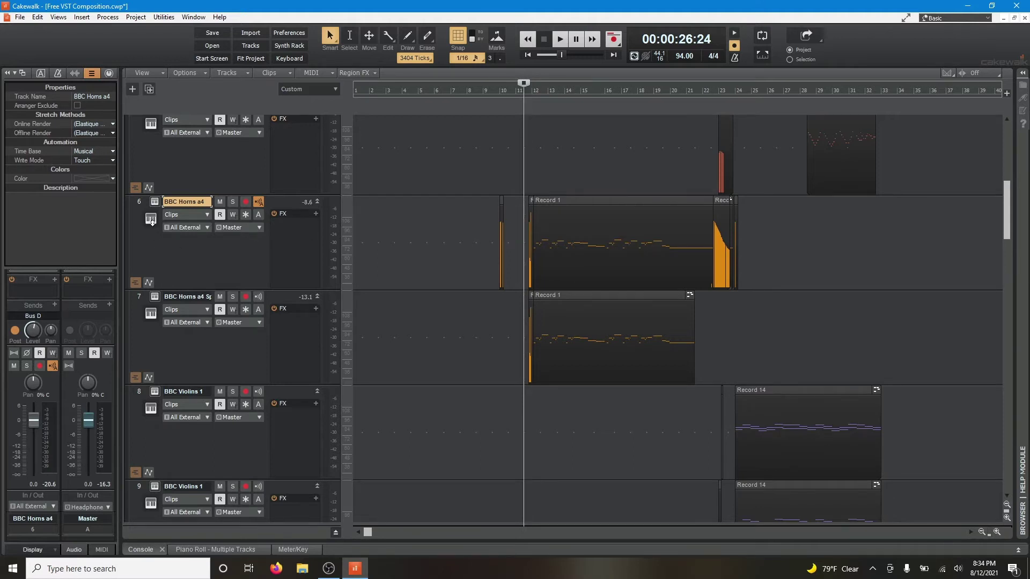
key(space)
key(space)
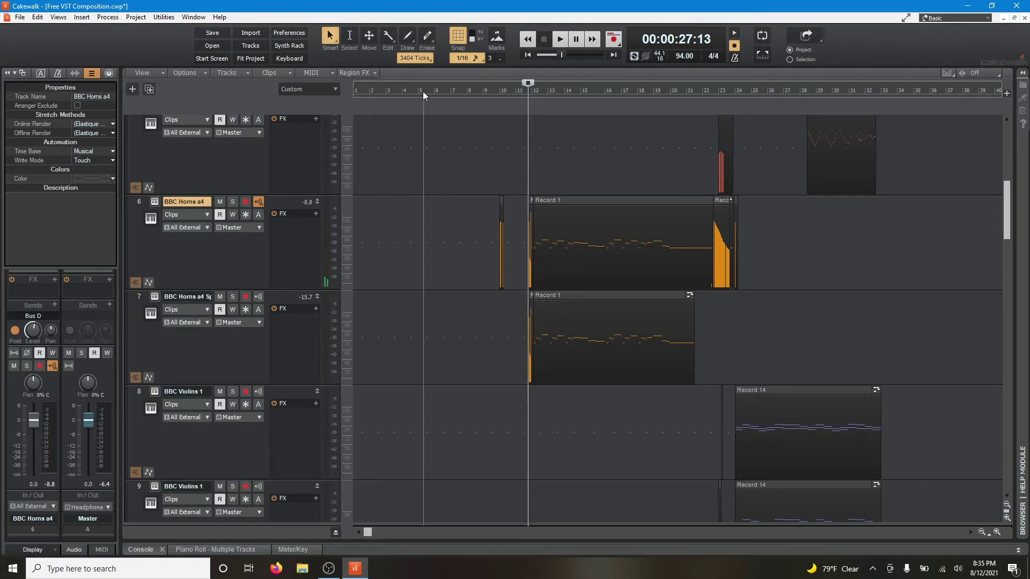
Solo both BBC Horns a4 tracks, play them from 00:00:27:13, and unsolo track 6 during playback to hear track 7 alone
shift+click(139, 298)
ctrl+click(233, 297)
key(space)
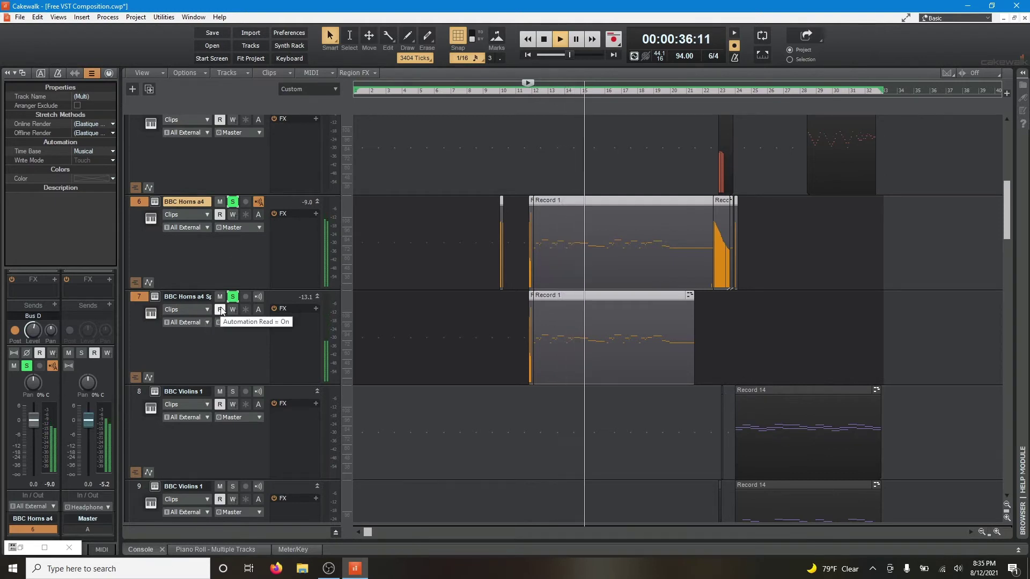
click(236, 201)
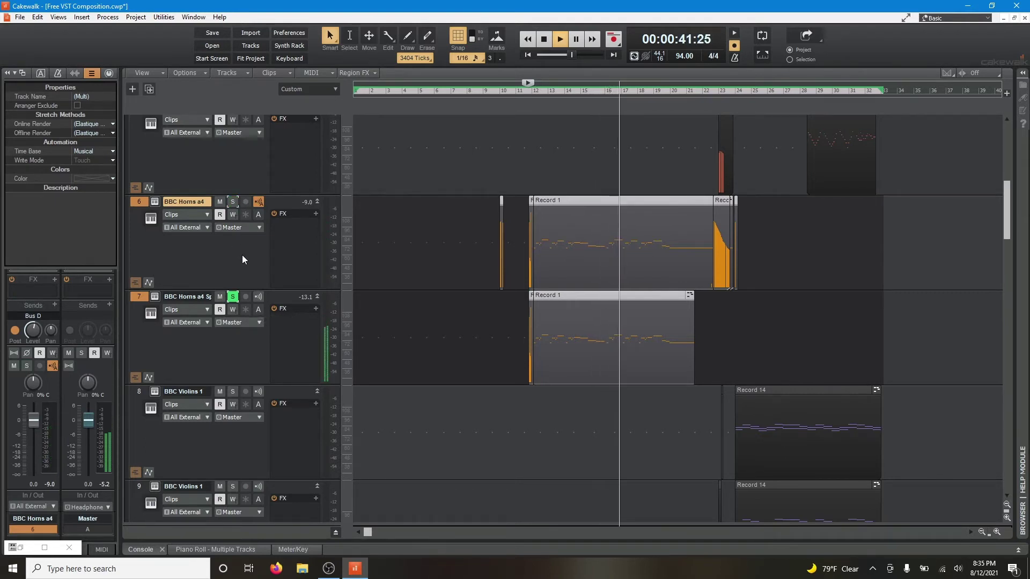
key(space)
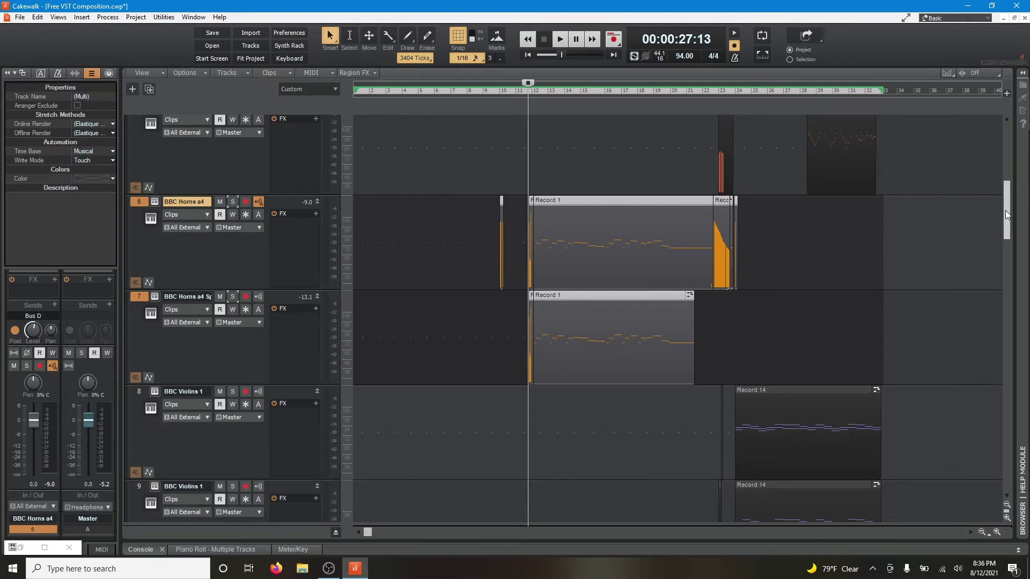
Set the playhead to 00:00:26:05, inspect the BBC Basses instrument and its Long technique, and select that track
scroll(1001, 213, right, 3)
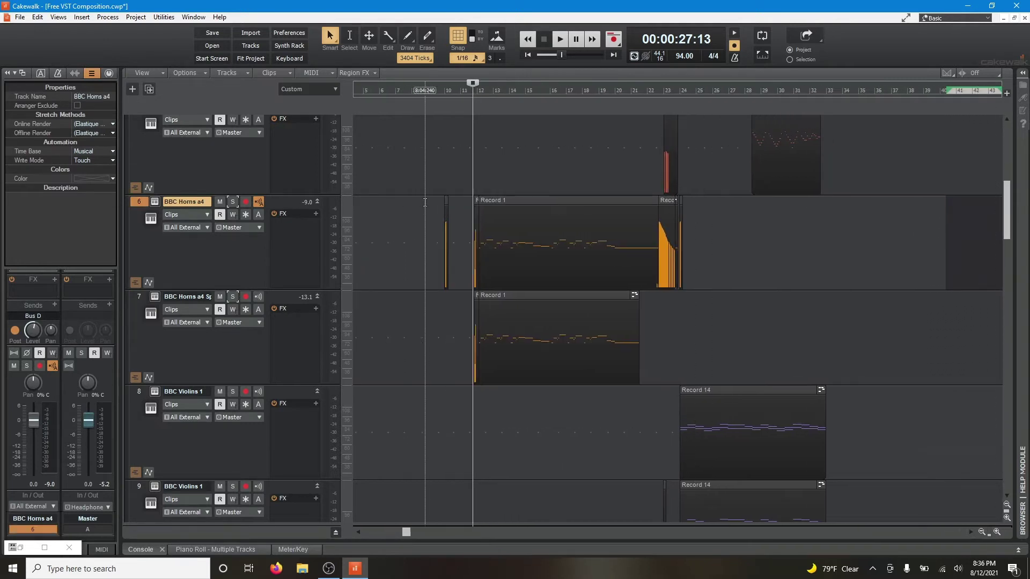
click(465, 201)
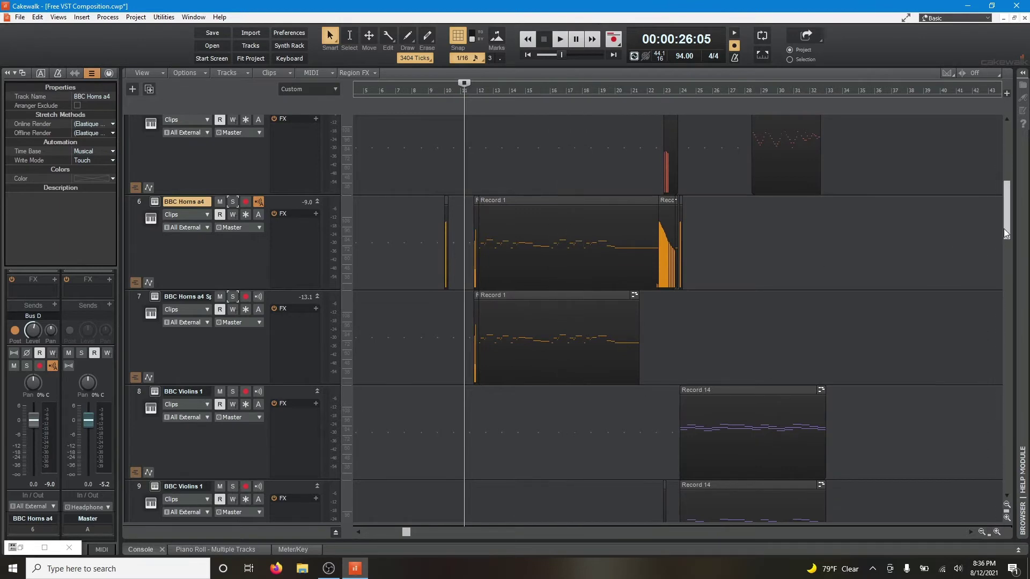
drag(1007, 232, 1010, 318)
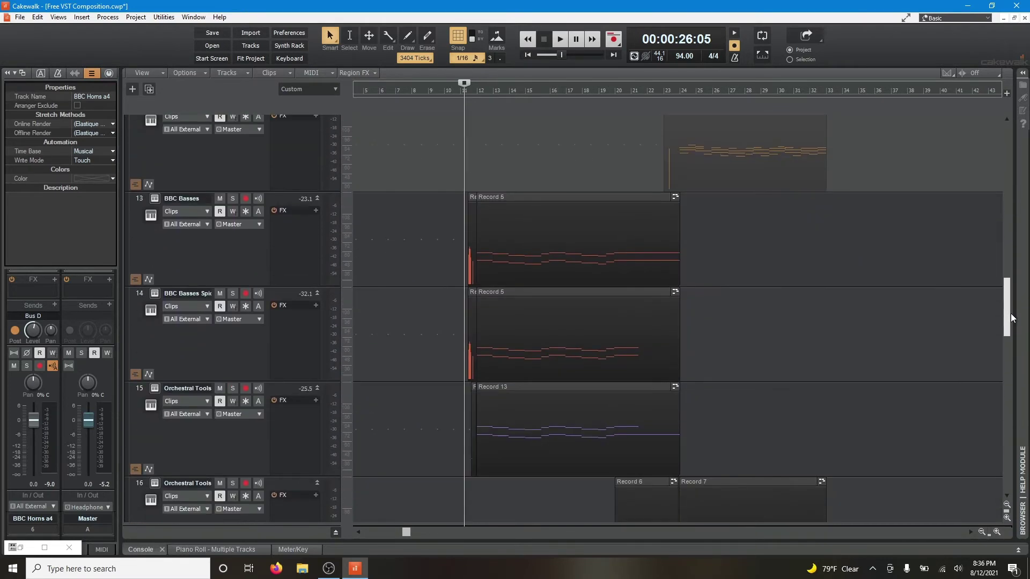
click(154, 198)
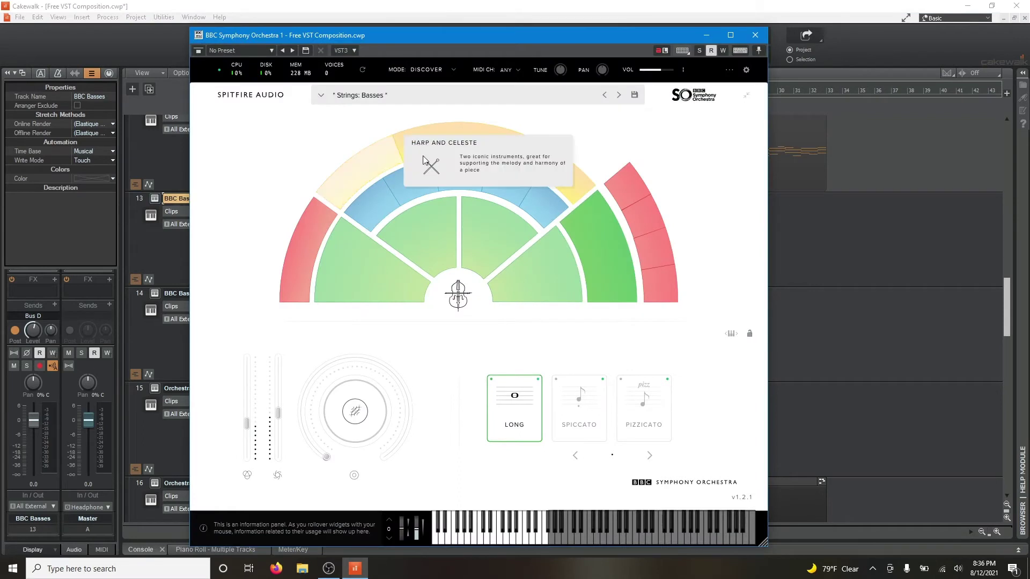
click(756, 35)
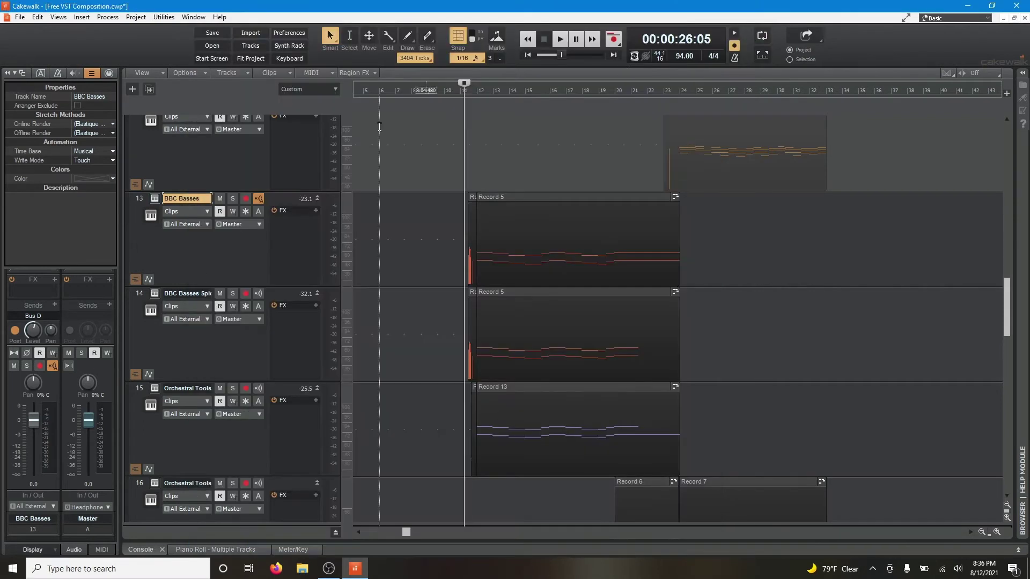
click(138, 197)
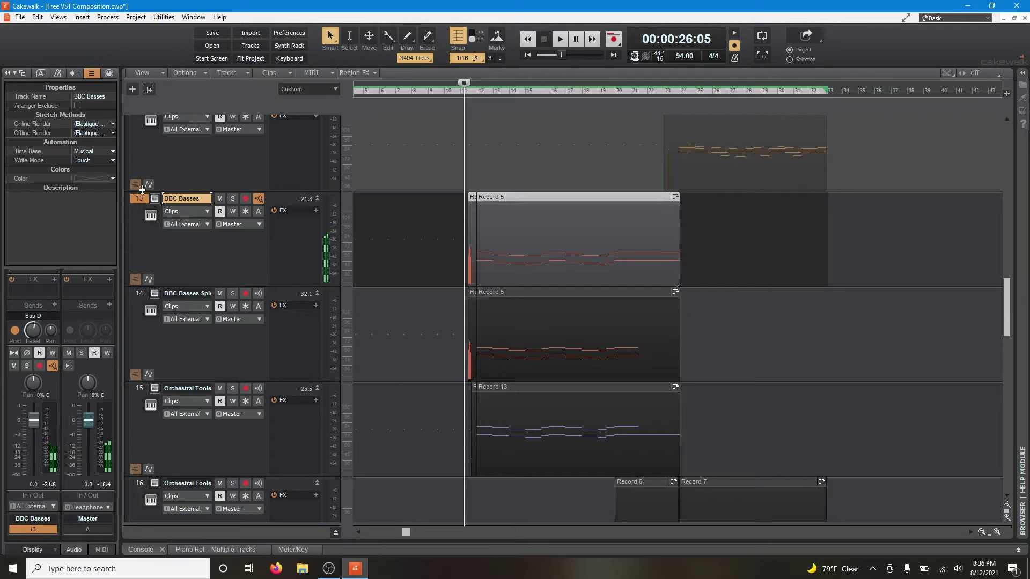
Open the second BBC Basses track's instrument to show its Spiccato technique, and close the window
click(476, 297)
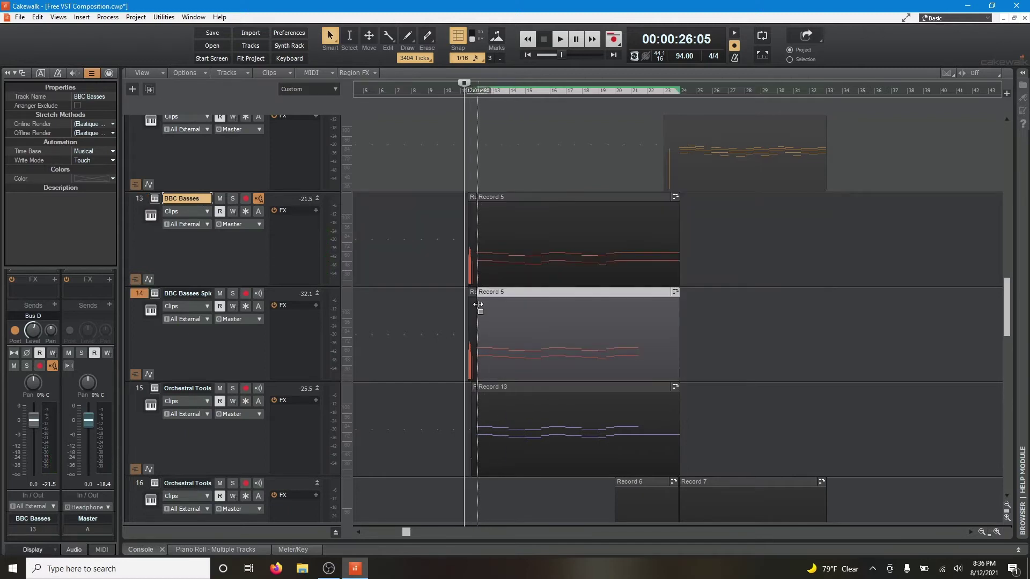
click(460, 303)
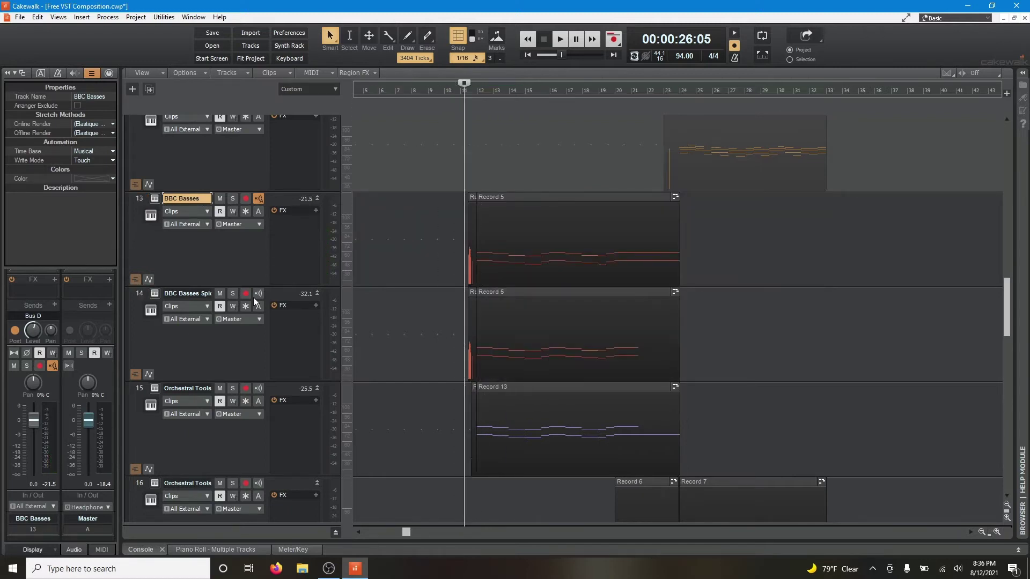
click(155, 294)
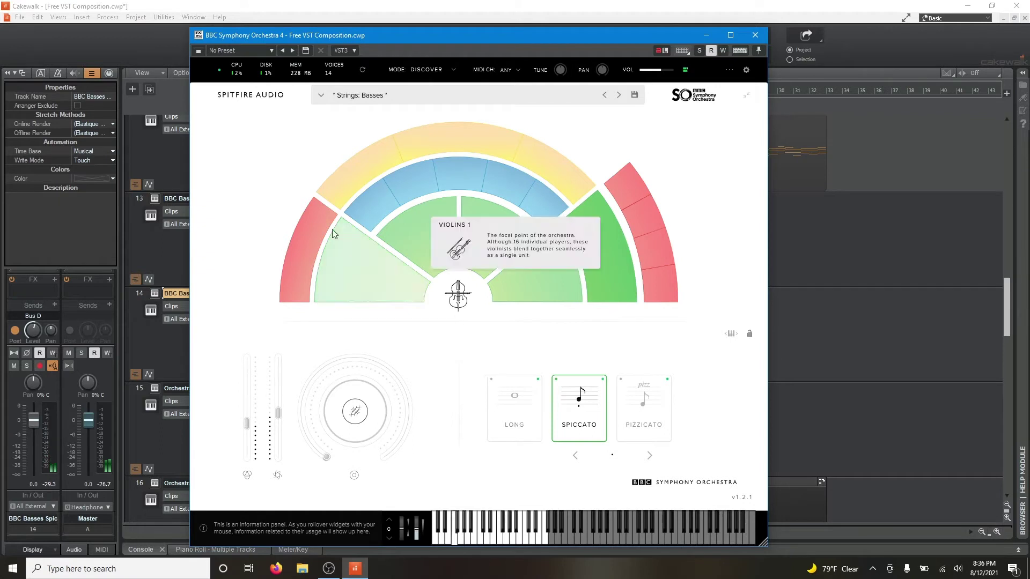
click(755, 35)
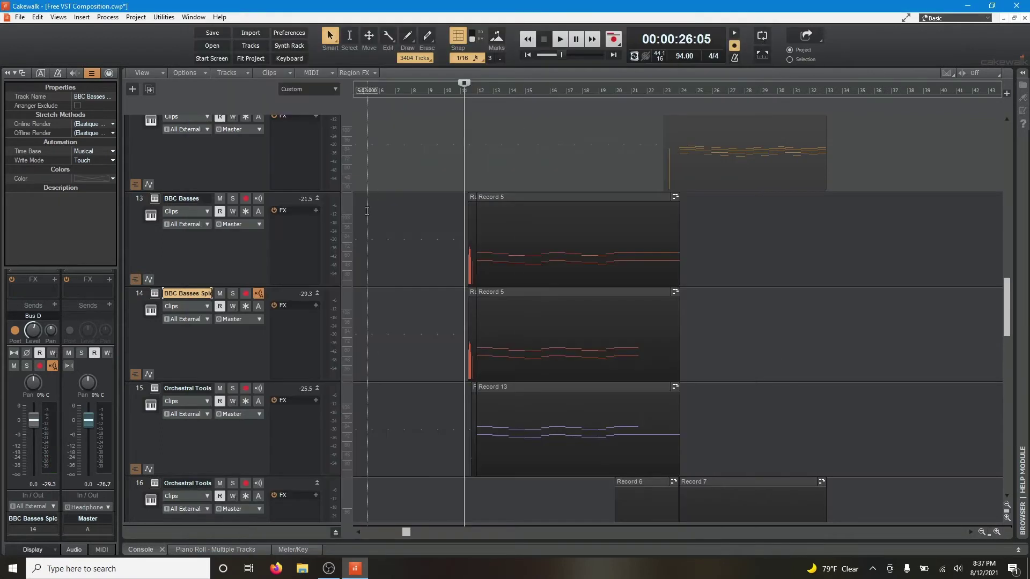
Solo both BBC Basses tracks, play them together from 00:00:26:05, and stop playback
click(232, 293)
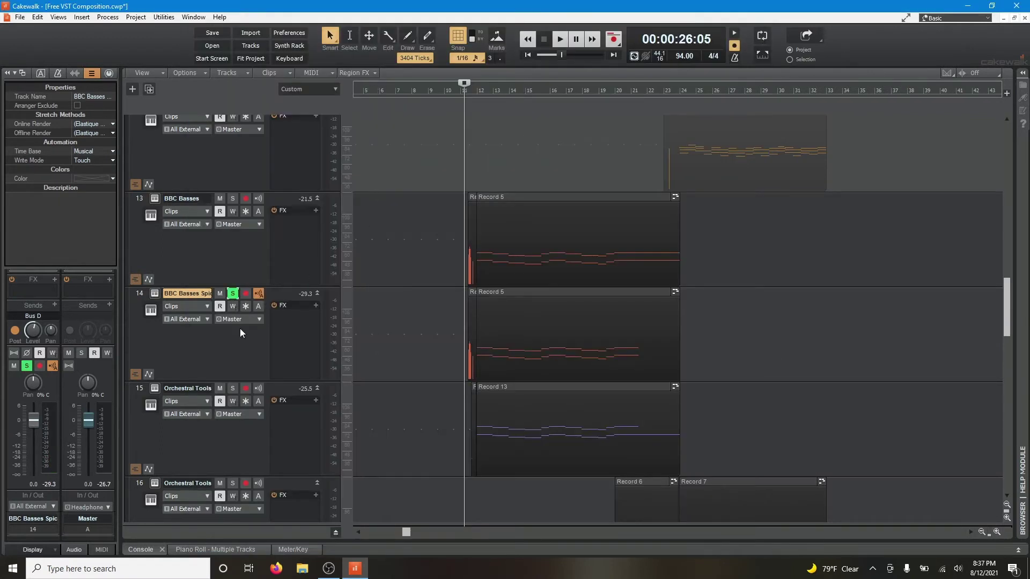
click(233, 199)
key(space)
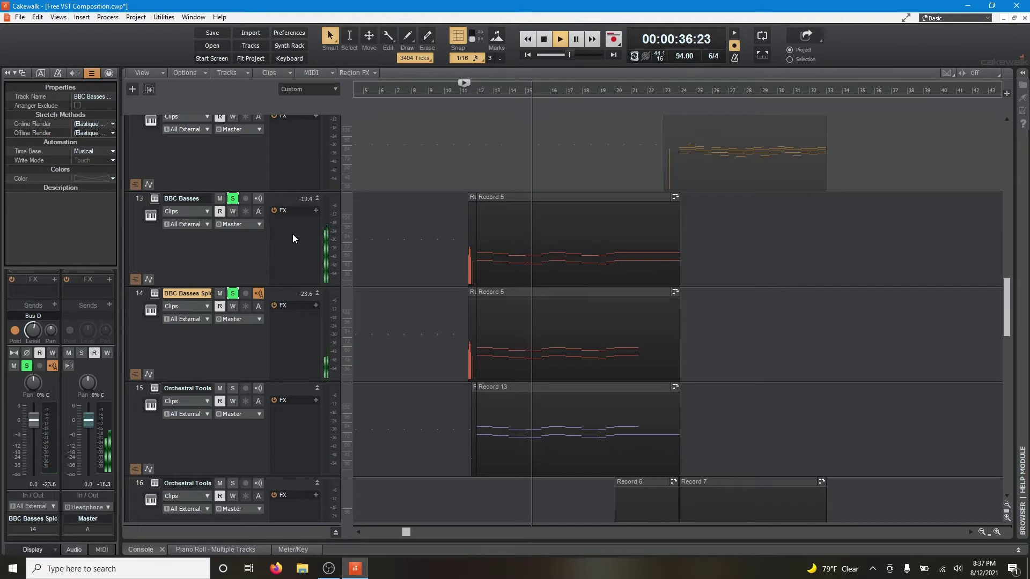
key(space)
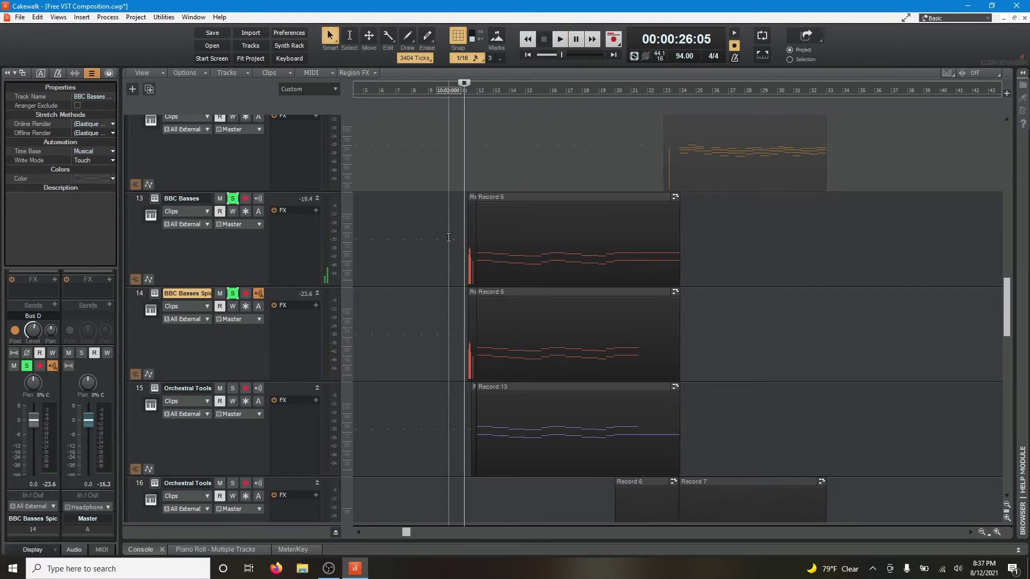
Open the SINE Player of Orchestral Tools track 15, expand the free Layers library's instrument folders, and minimize the player
click(137, 391)
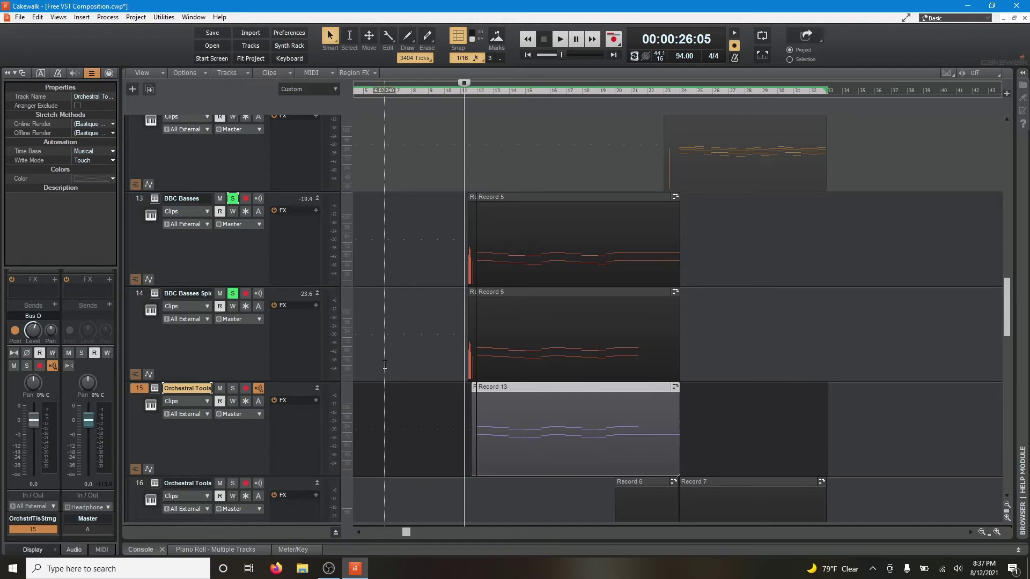
click(155, 390)
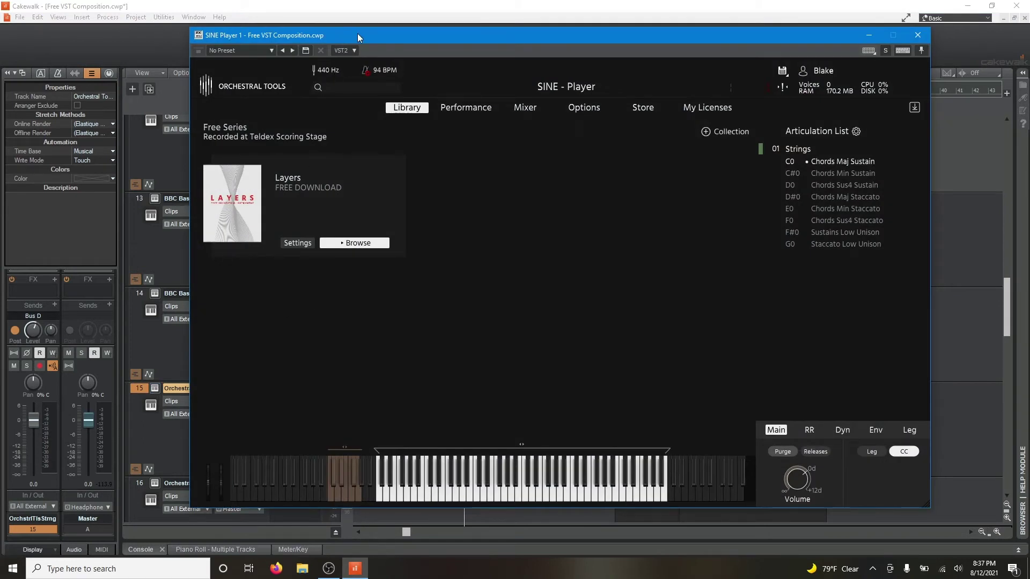
drag(357, 33, 320, 34)
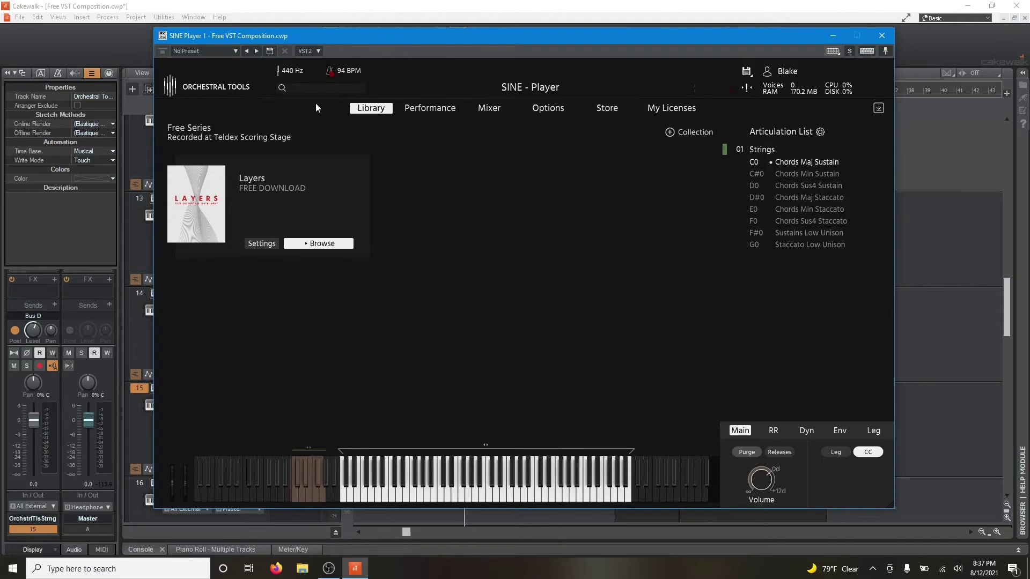
drag(221, 36, 299, 32)
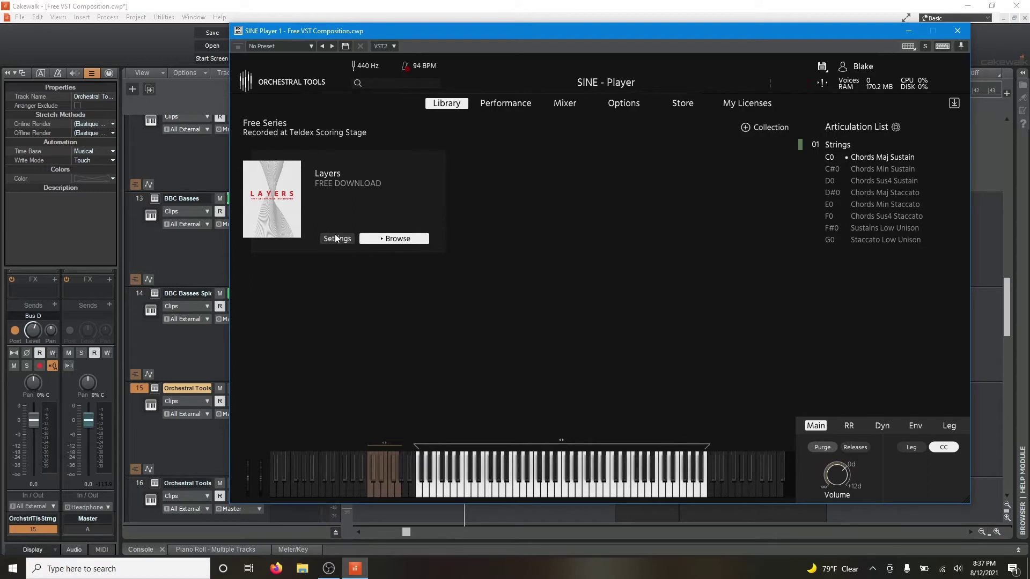
click(395, 239)
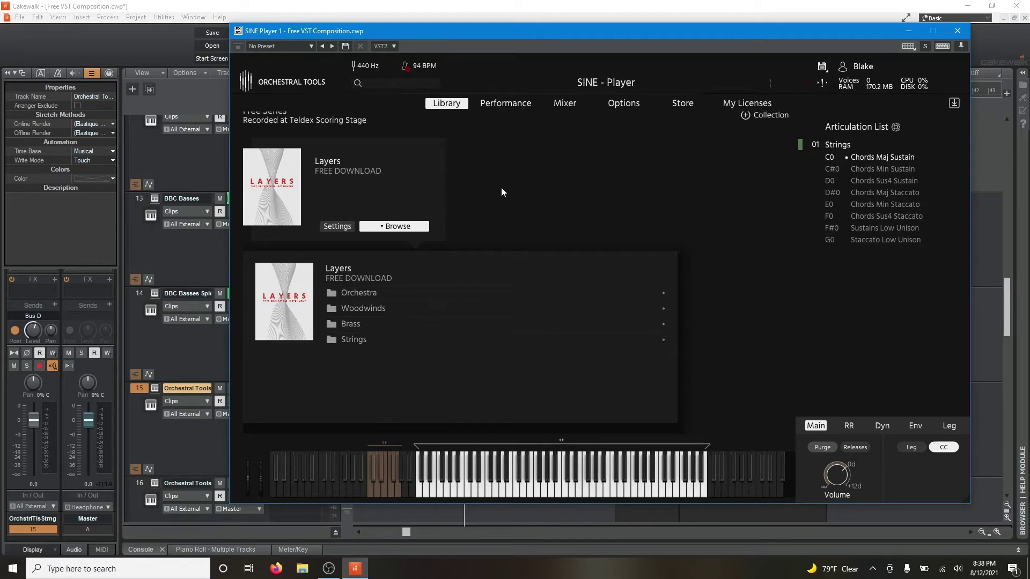
click(909, 32)
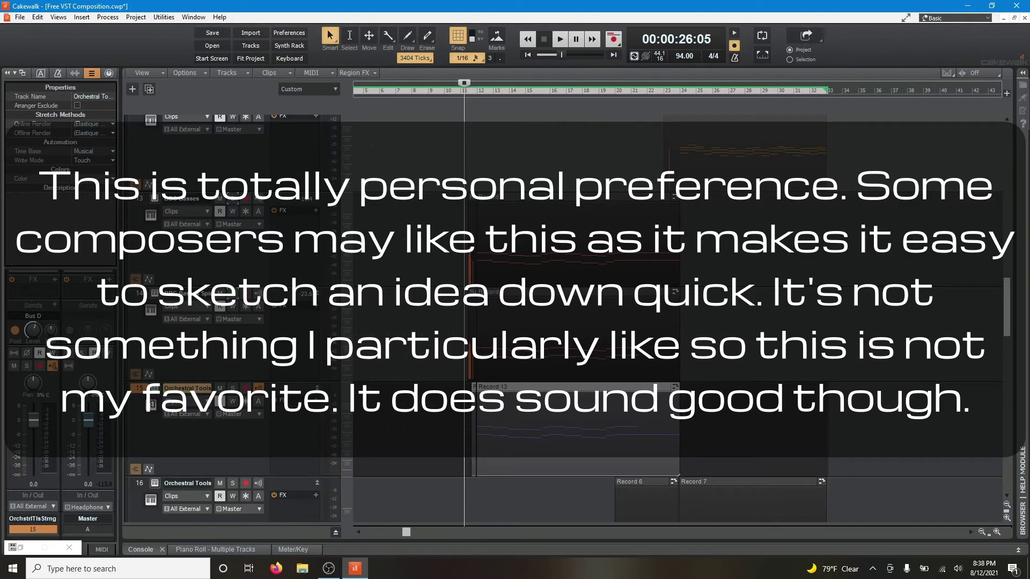
Reopen track 15's SINE Player, trigger the Chords Min Sustain articulation with its keyswitch, and close the player
click(158, 395)
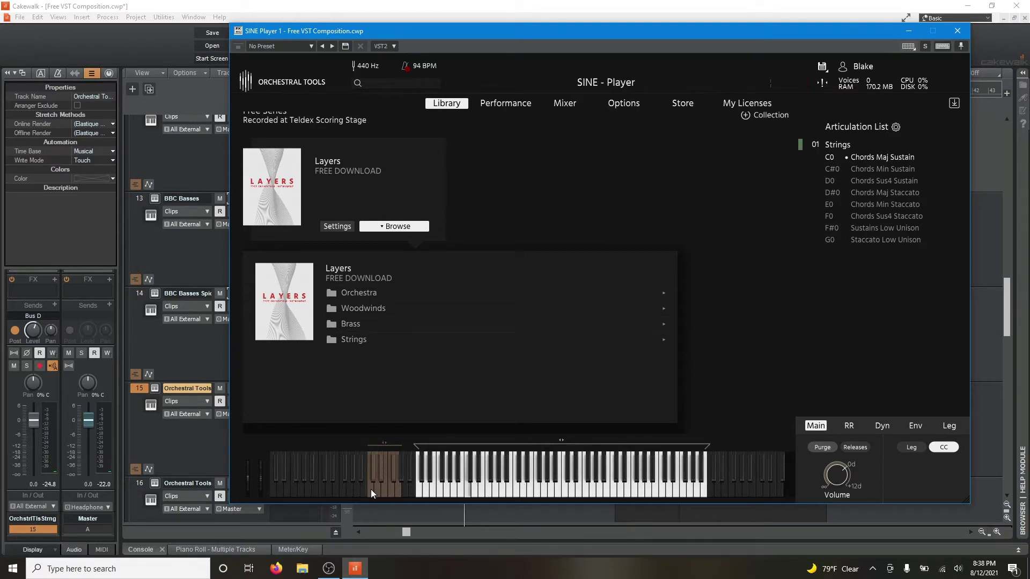
click(371, 476)
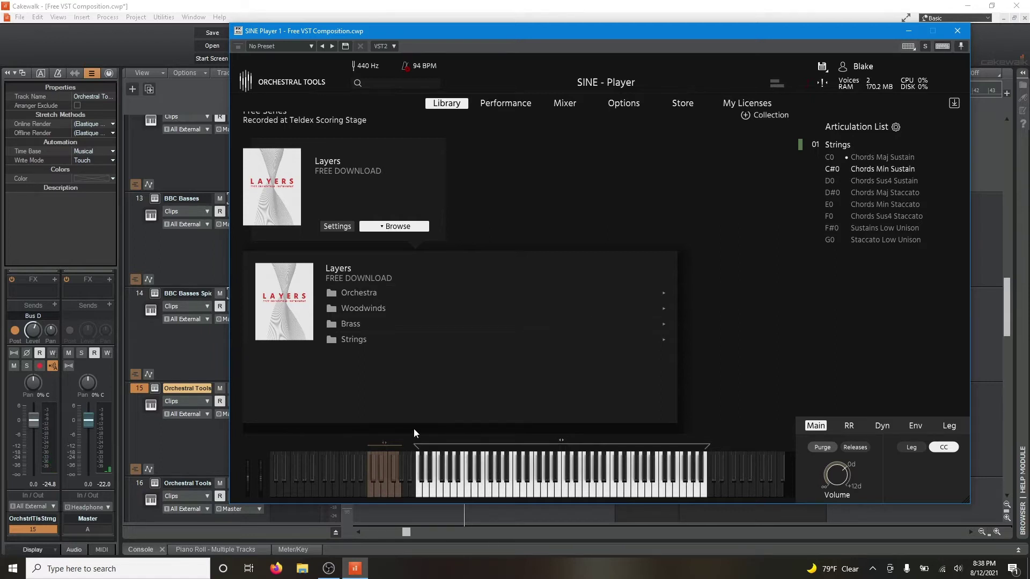
click(368, 491)
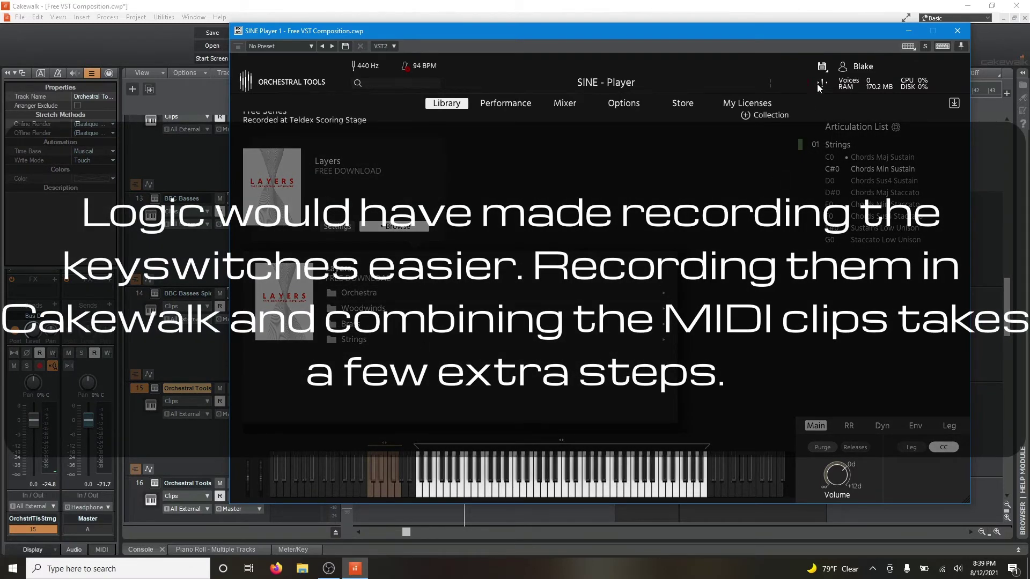
click(320, 8)
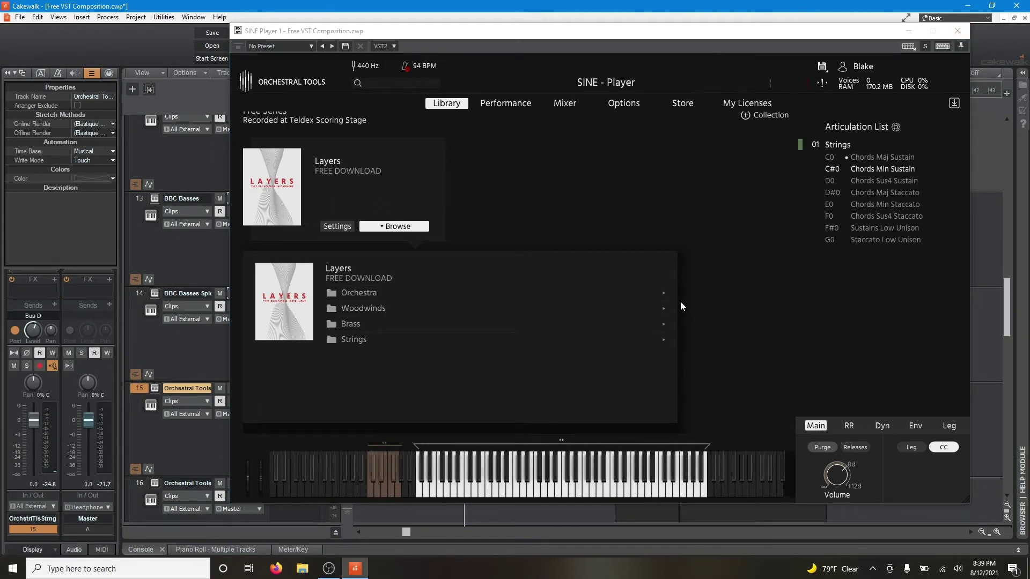
click(956, 32)
Play the second section twice from 00:00:27:18 with all tracks unsoloed, and go back to the basses and Orchestral Tools tracks
drag(1007, 301, 1007, 202)
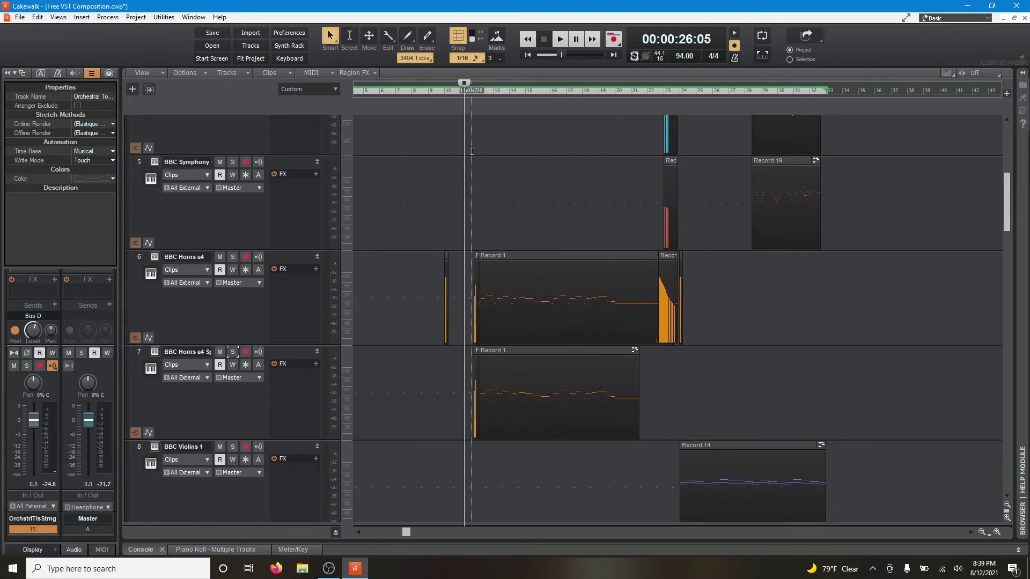
click(481, 153)
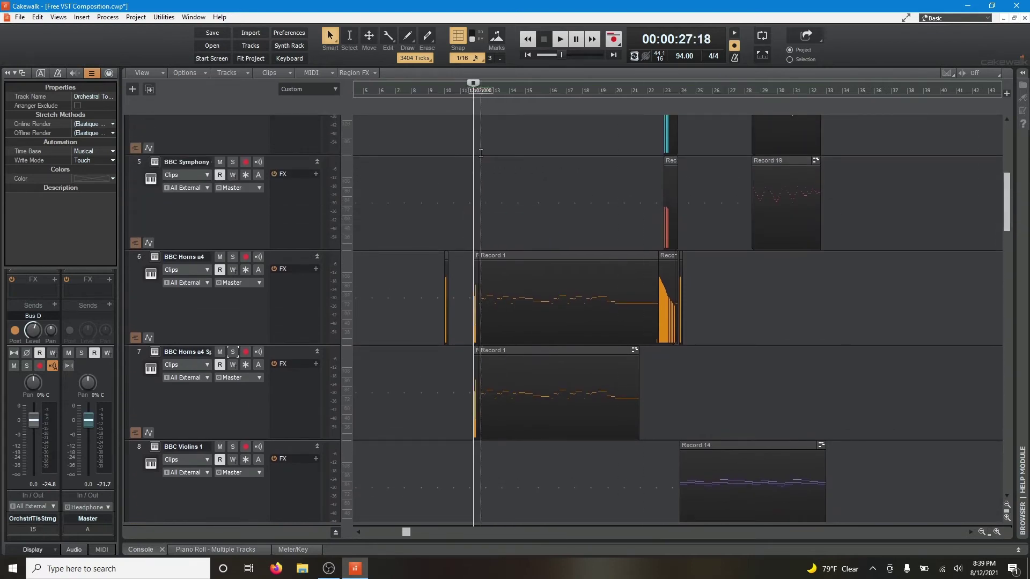
key(space)
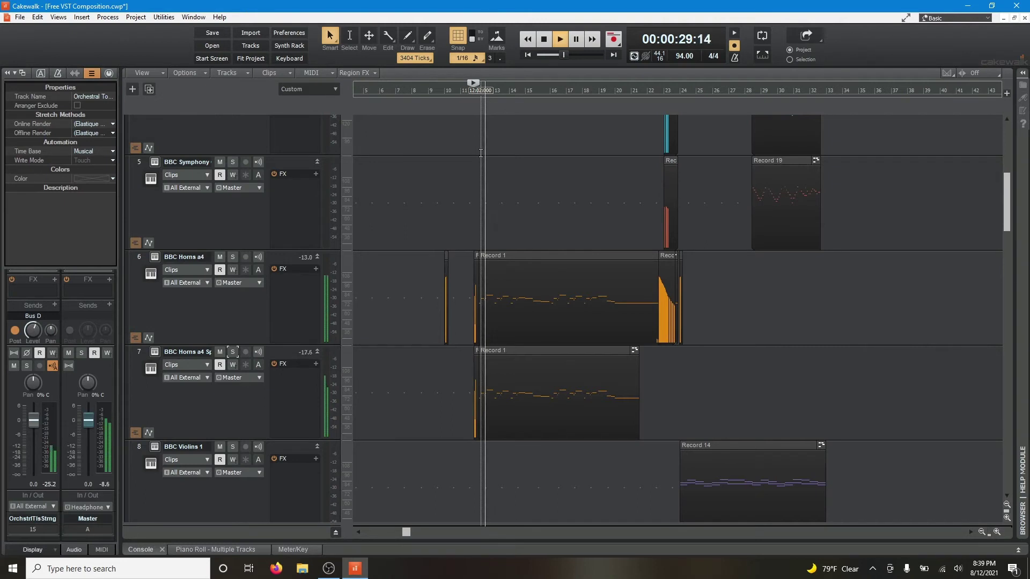
key(space)
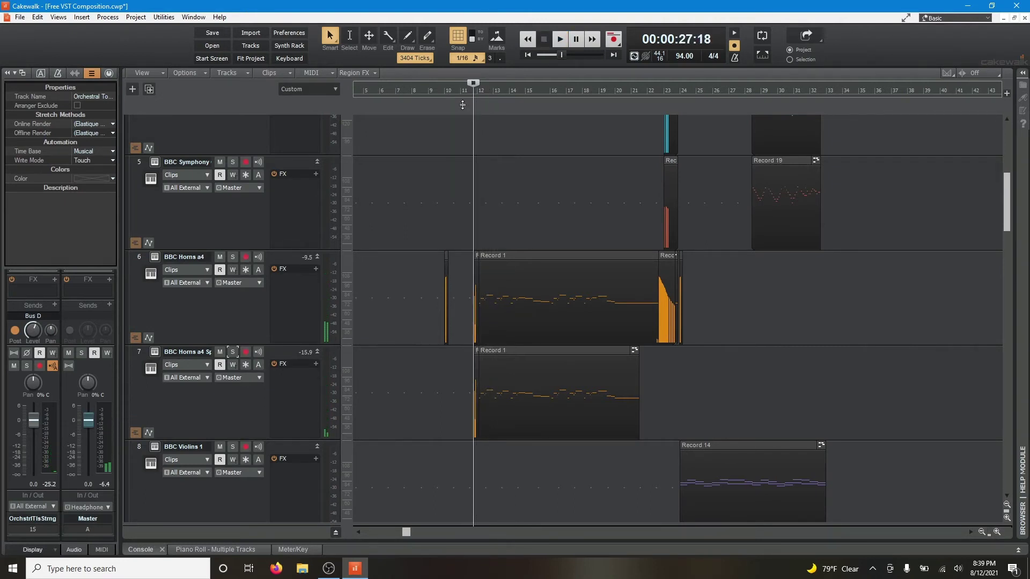
key(space)
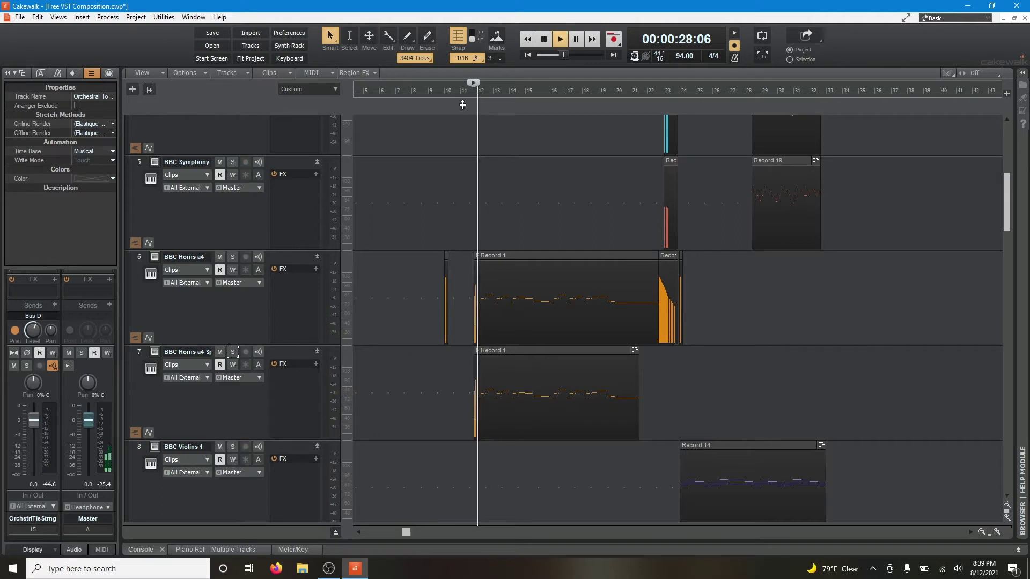
key(space)
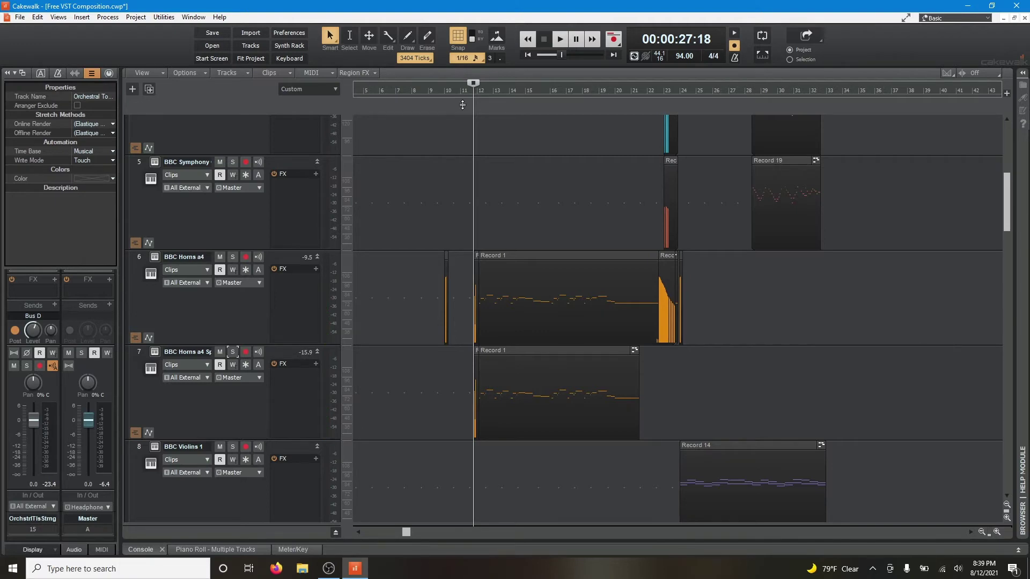
scroll(509, 300, down, 8)
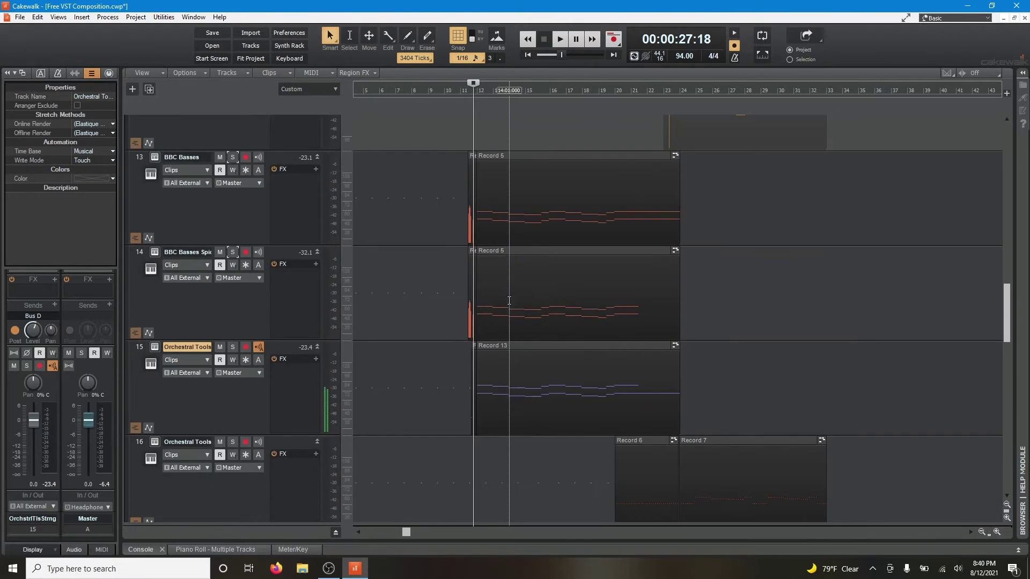
Solo Orchestral Tools track 16 and play it from 00:00:49:19, where the third section begins, stopping after a few seconds
scroll(499, 303, down, 1)
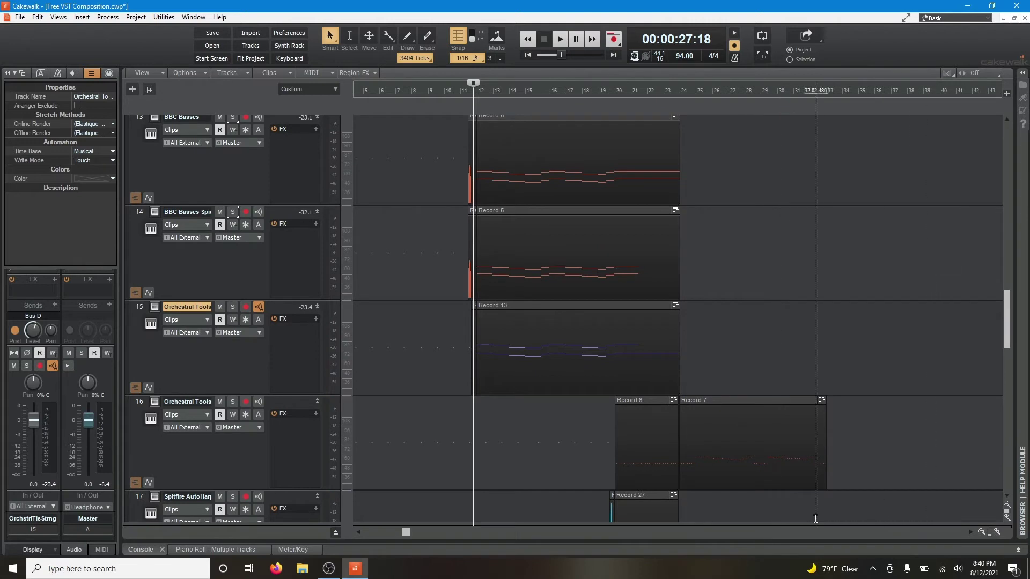
mouse_move(398, 530)
mouse_down()
mouse_move(345, 520)
mouse_move(384, 526)
mouse_up()
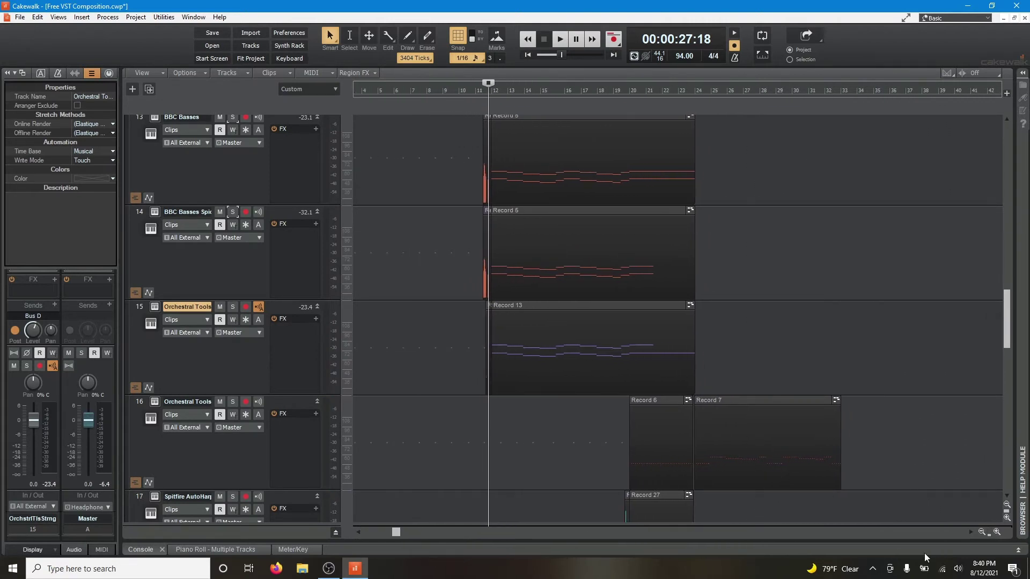
click(997, 535)
click(999, 533)
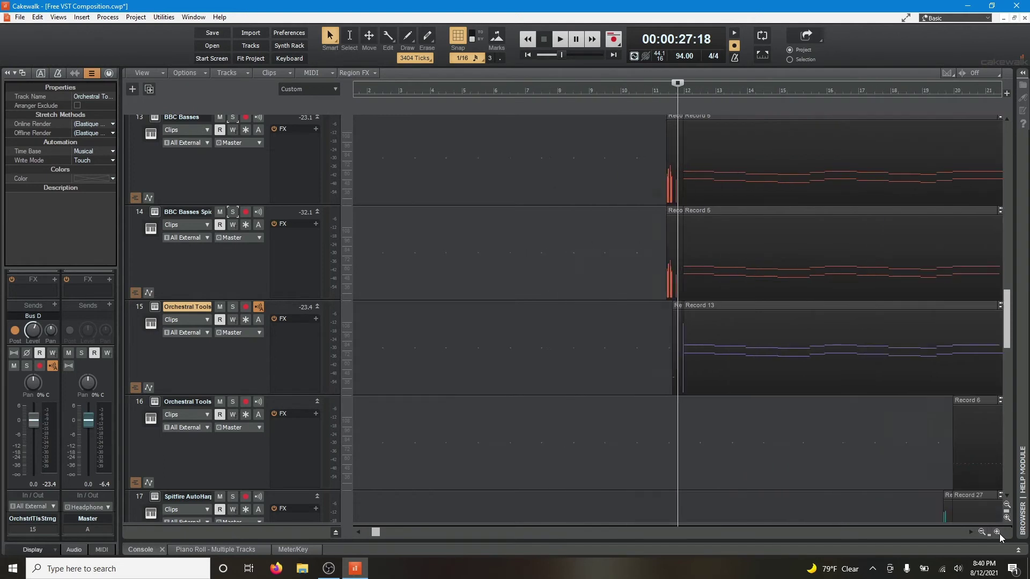
click(999, 533)
click(999, 533)
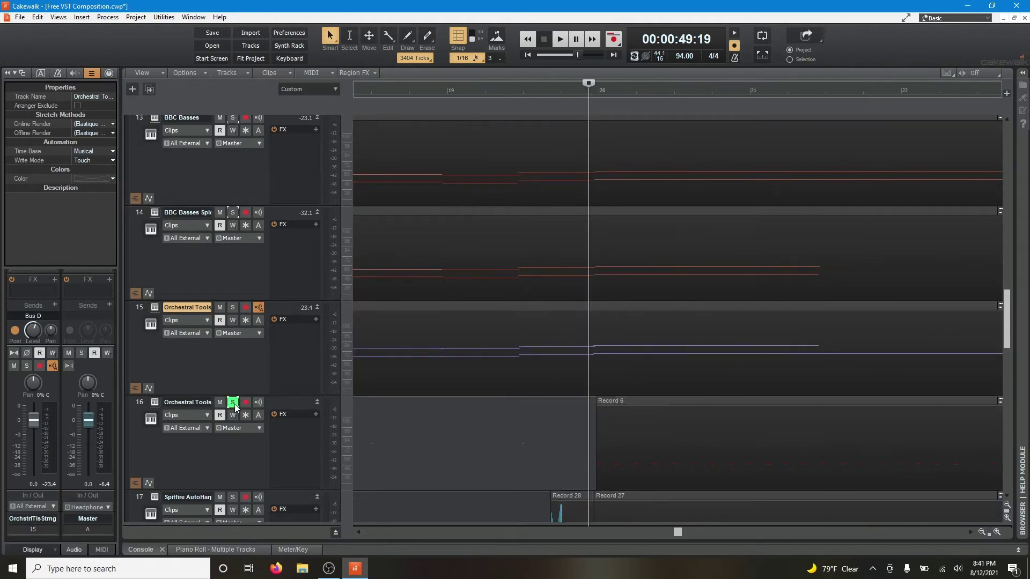
key(space)
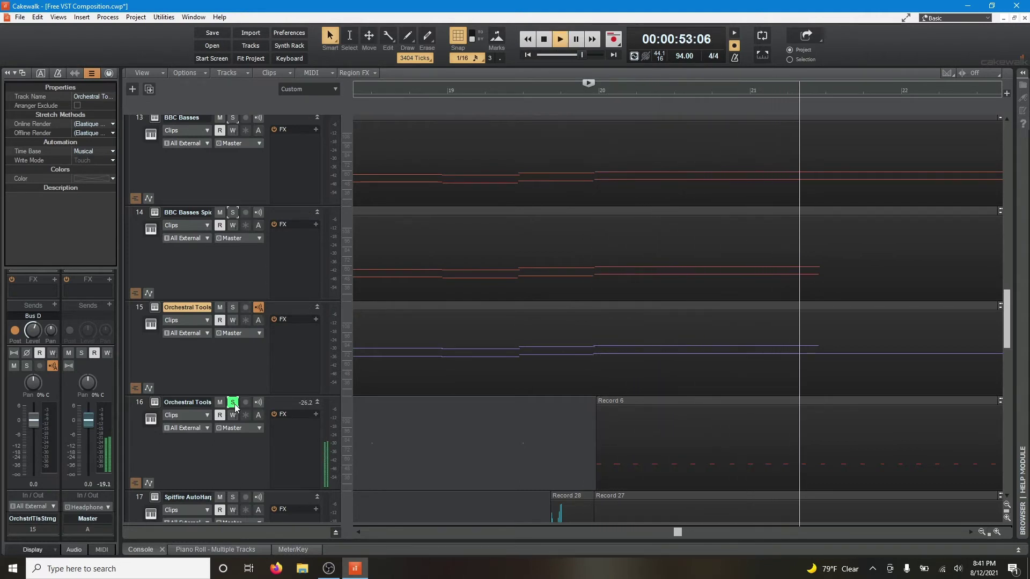
key(space)
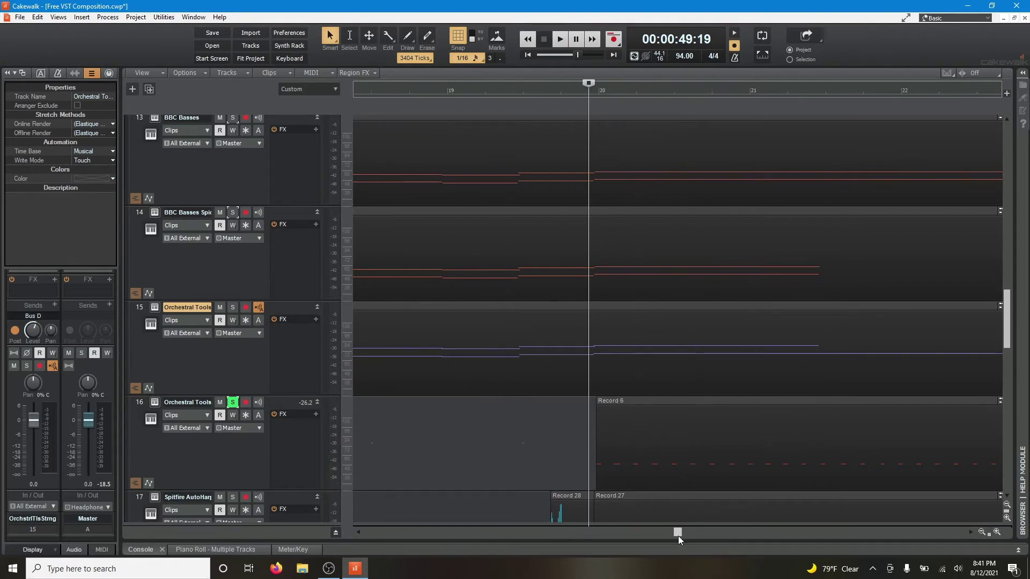
Shrink the track heights to see the third section's tracks and open the SINE Player of Orchestral Tools track 16
drag(678, 535, 524, 535)
click(1007, 506)
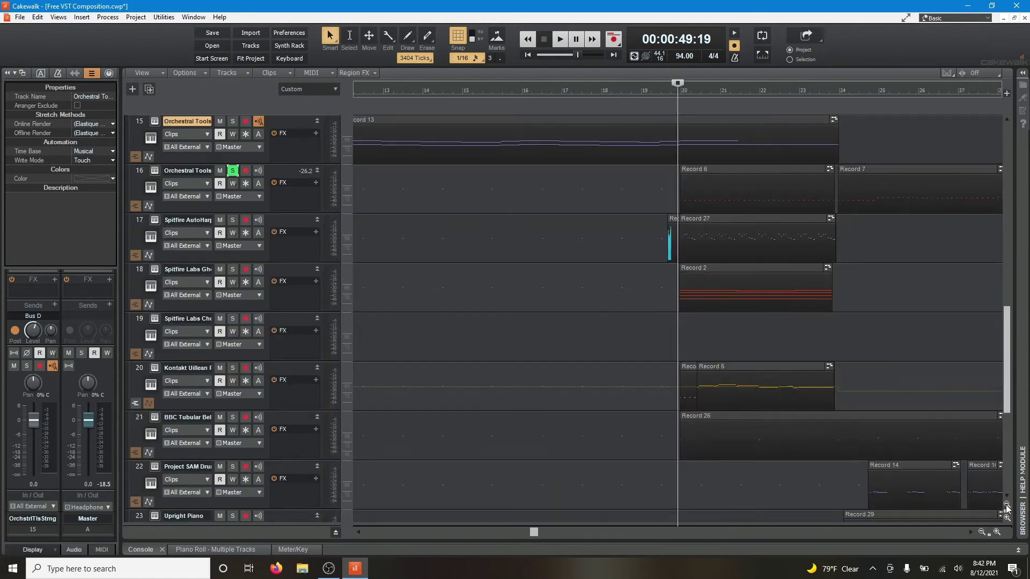
drag(1007, 398, 995, 366)
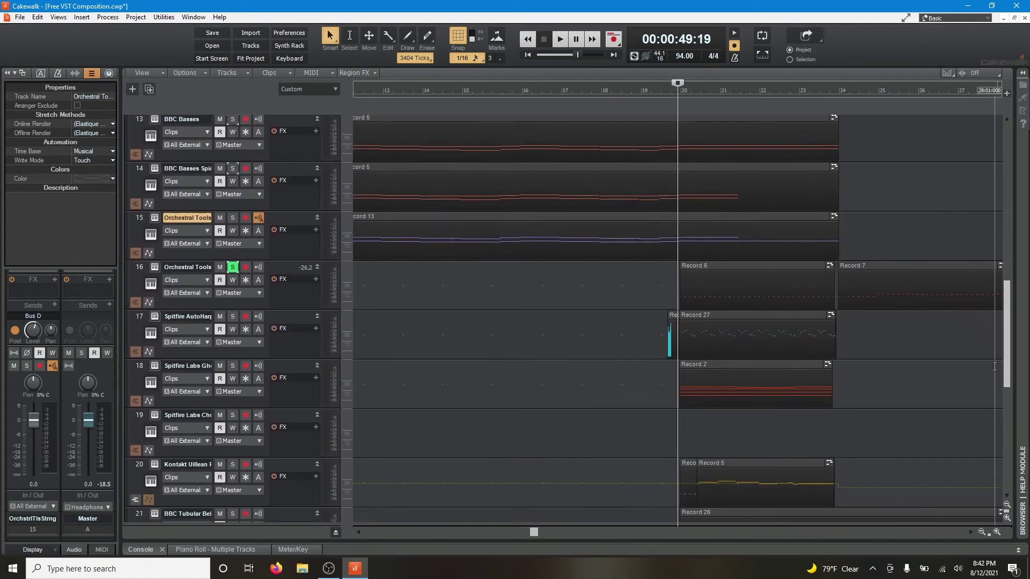
click(999, 534)
click(1000, 534)
mouse_move(1008, 384)
mouse_down()
mouse_move(1027, 188)
mouse_move(1008, 246)
mouse_move(1008, 367)
mouse_up()
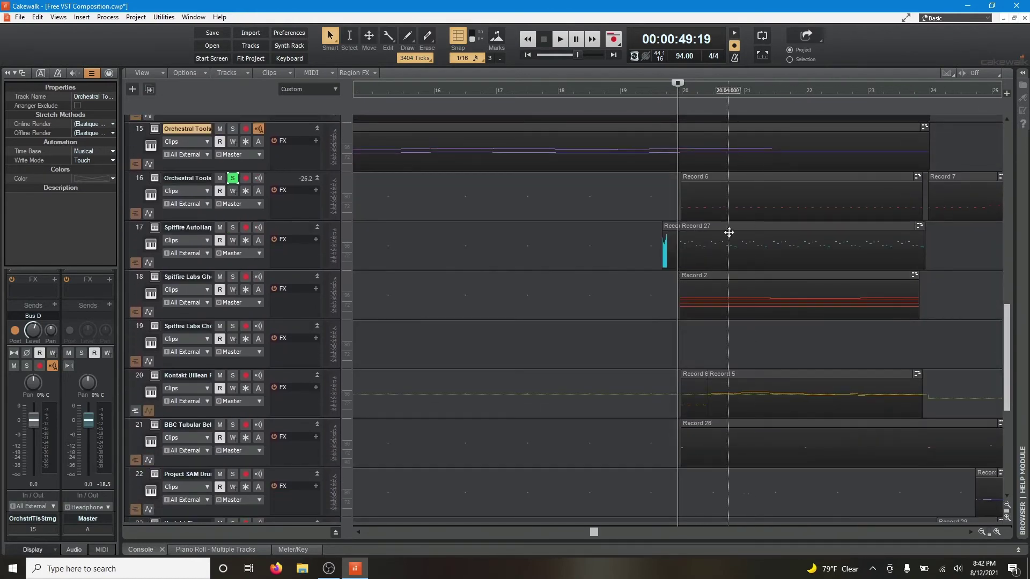
click(154, 178)
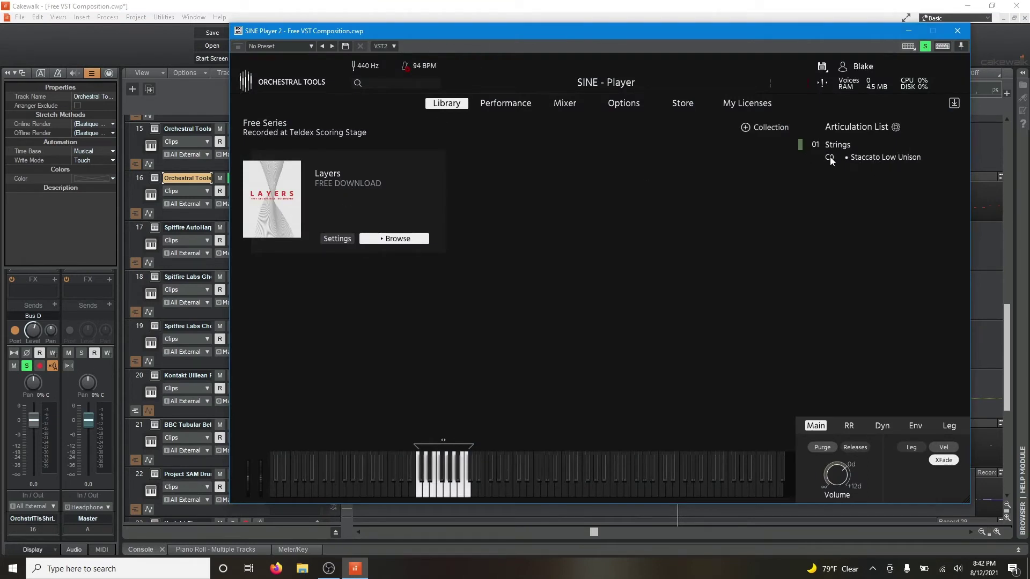
Look through the round robin, dynamics, envelope and legato settings of Staccato Low Unison, view the mixer, and close the SINE Player
click(850, 427)
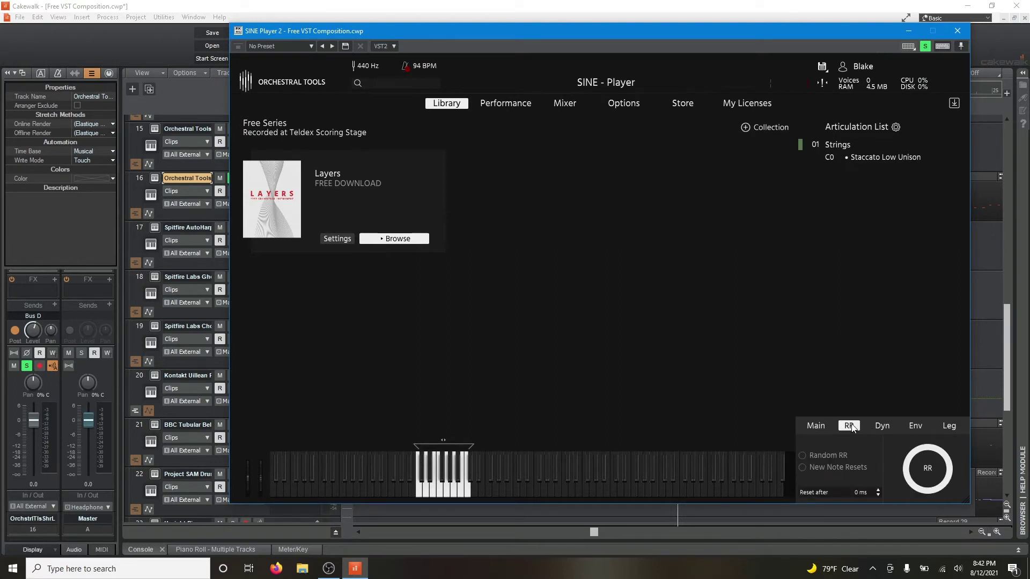
click(882, 425)
click(916, 426)
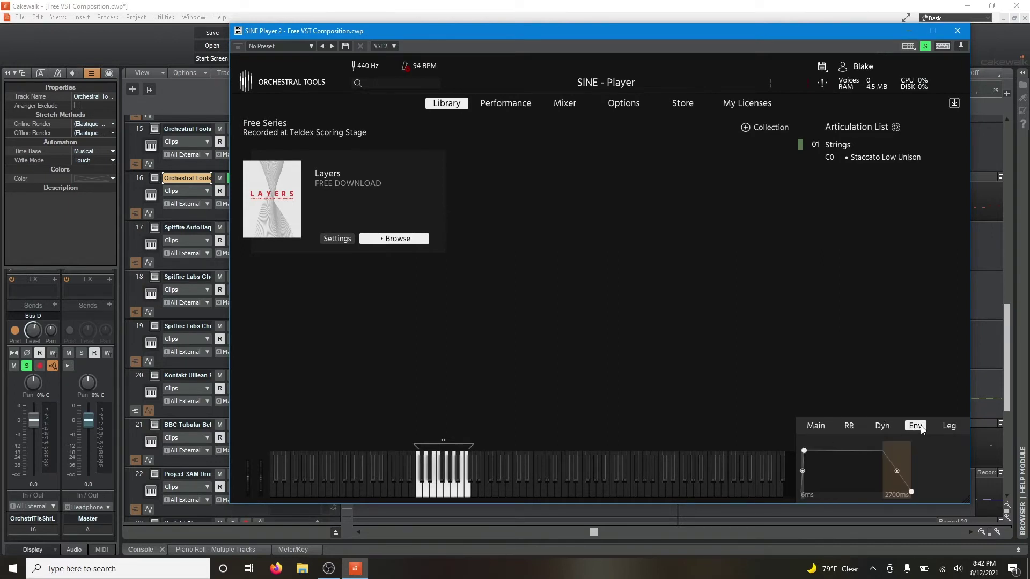
click(948, 425)
click(816, 426)
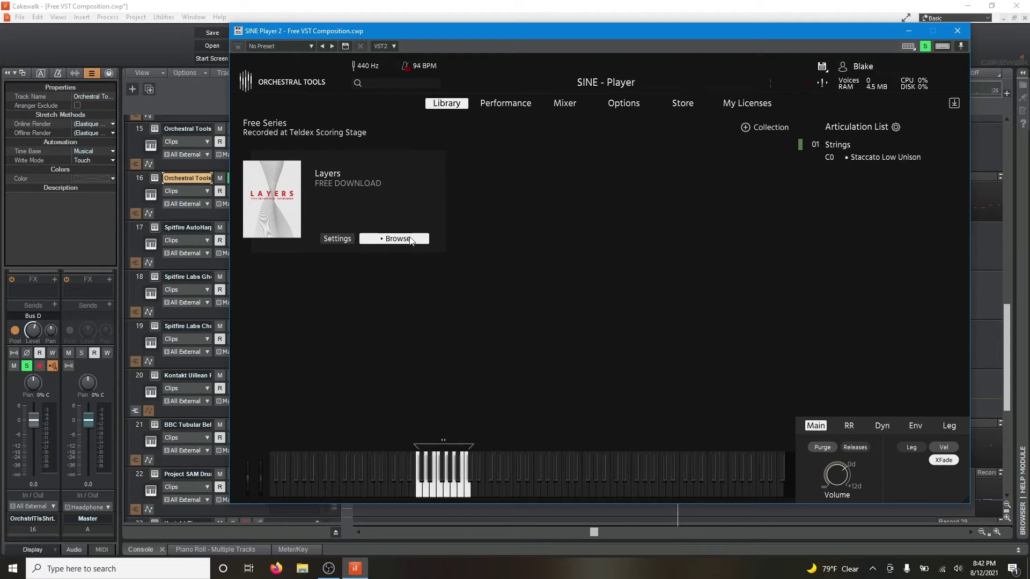
click(561, 105)
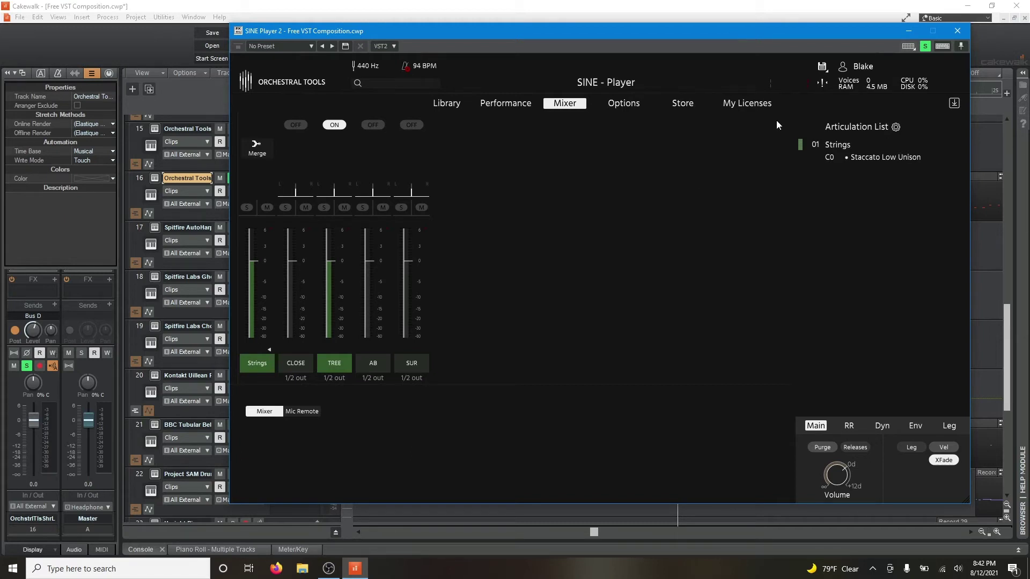
click(957, 30)
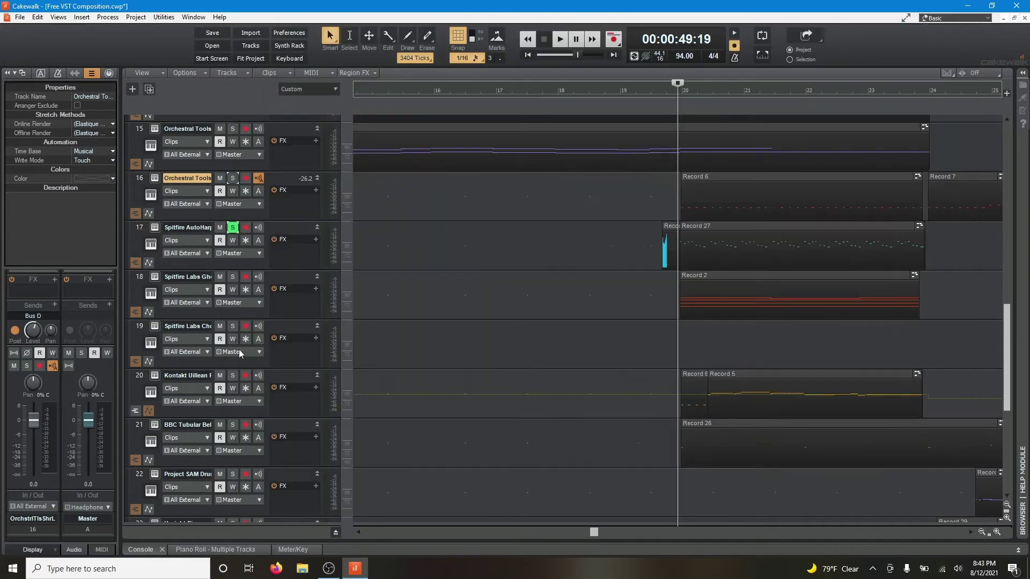
Mute Kontakt Uilleann Pipes track 20, play the soloed Spitfire AutoHarp track from 00:00:49:19, and stop playback
scroll(219, 293, down, 3)
click(220, 295)
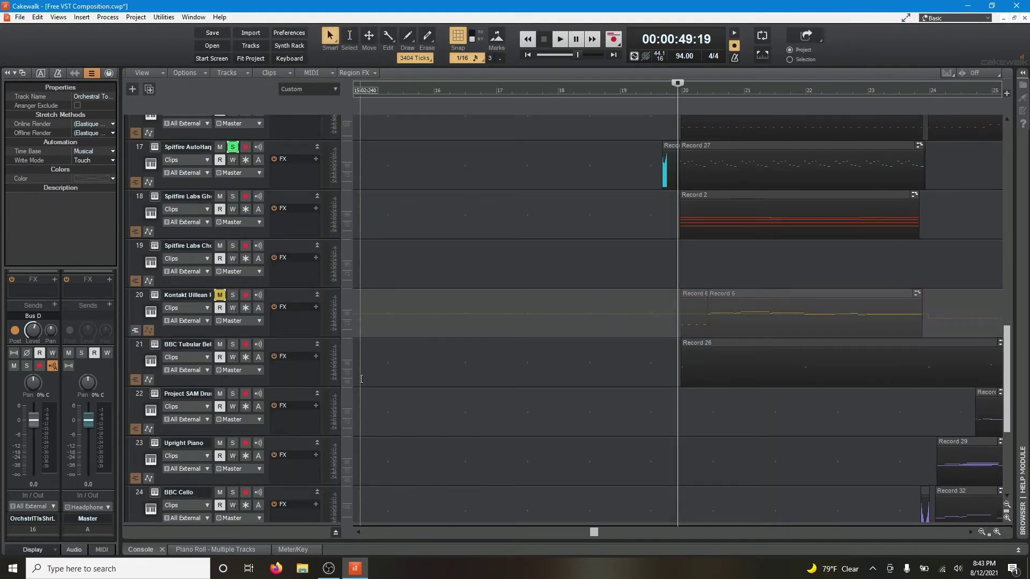
scroll(361, 378, up, 3)
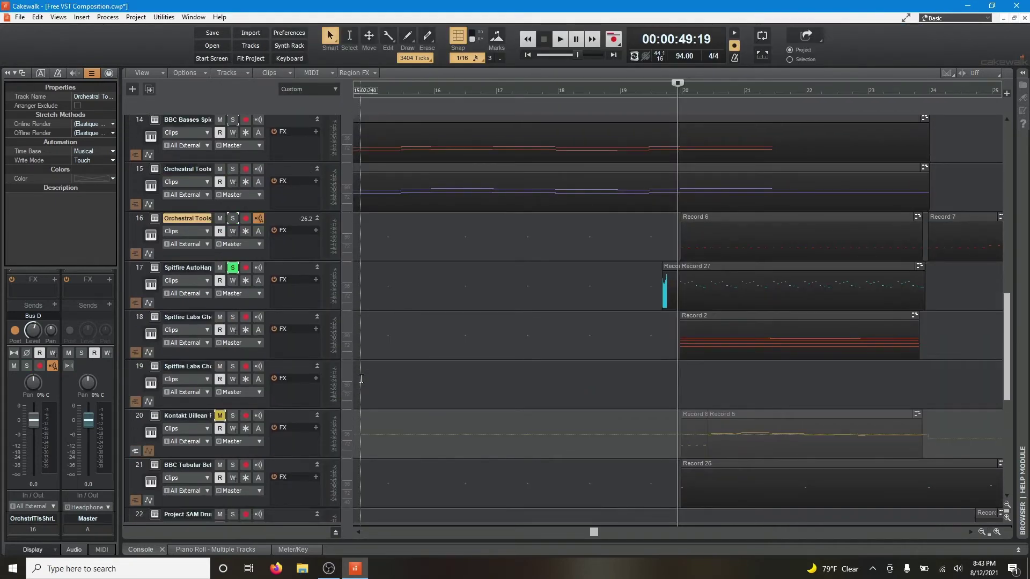
key(space)
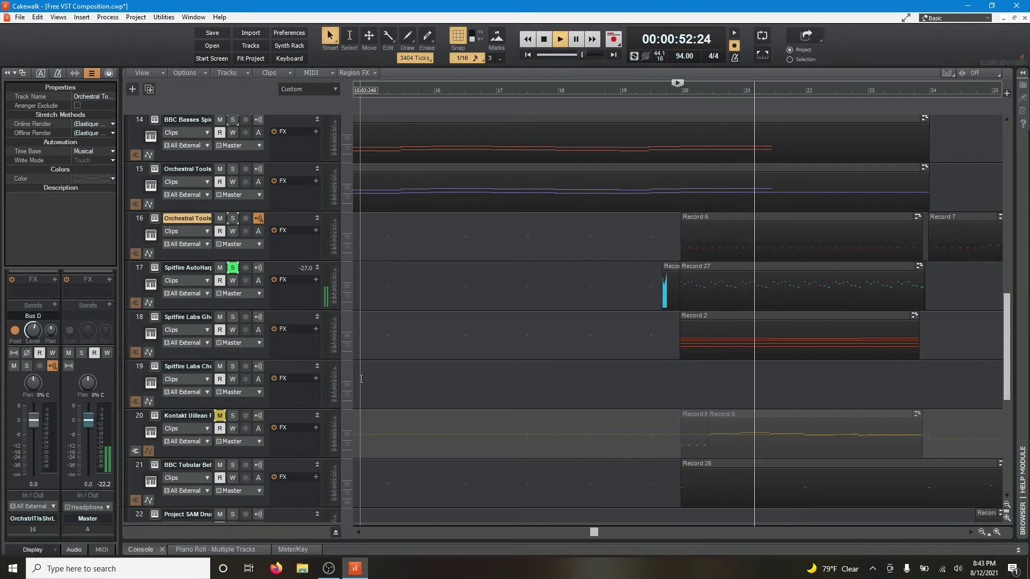
key(space)
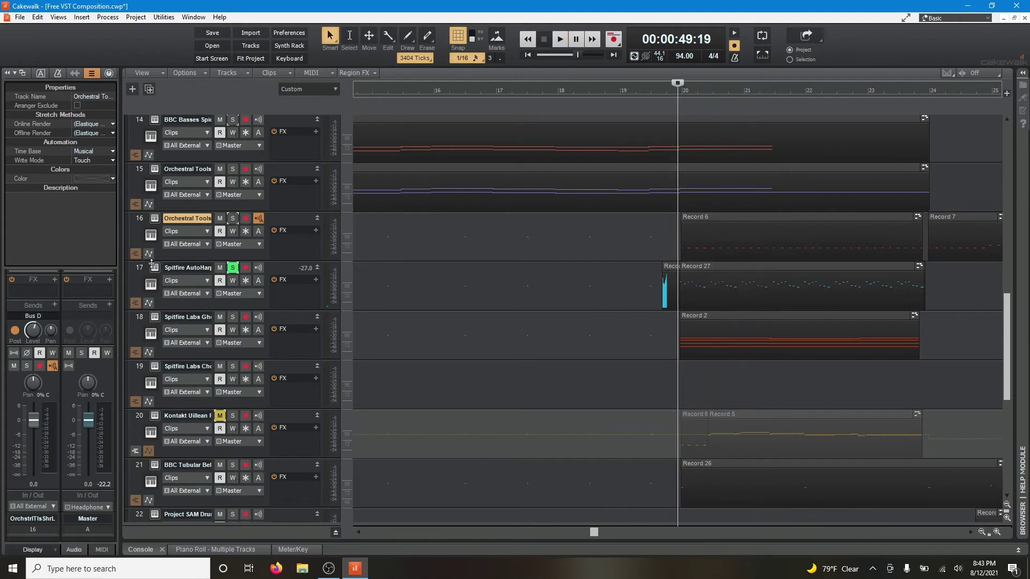
Open the LABS plug-in of Spitfire AutoHarp track 17 to show its Autoharp: Plucked patch, and close it
click(155, 268)
drag(501, 33, 321, 72)
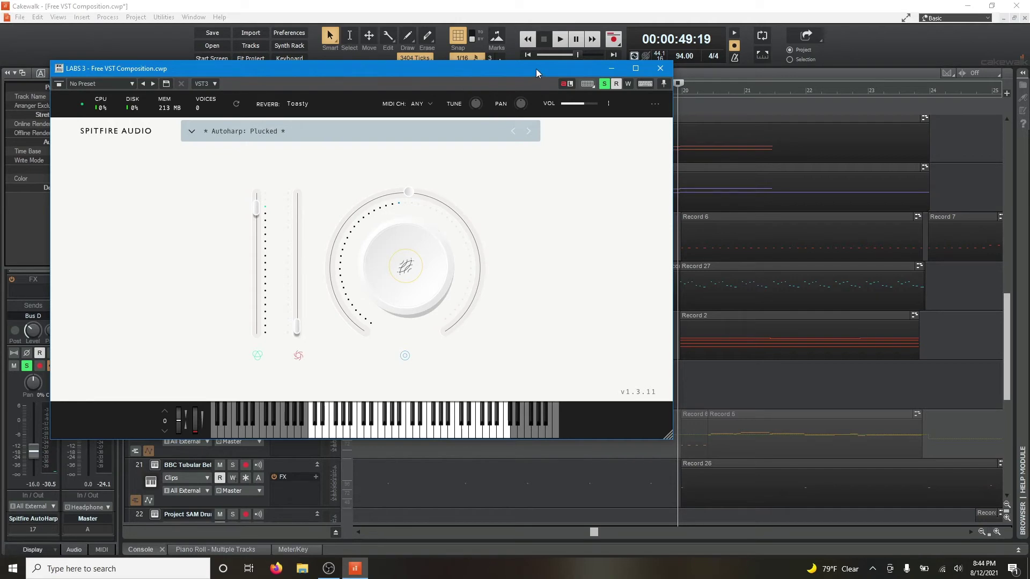
click(661, 68)
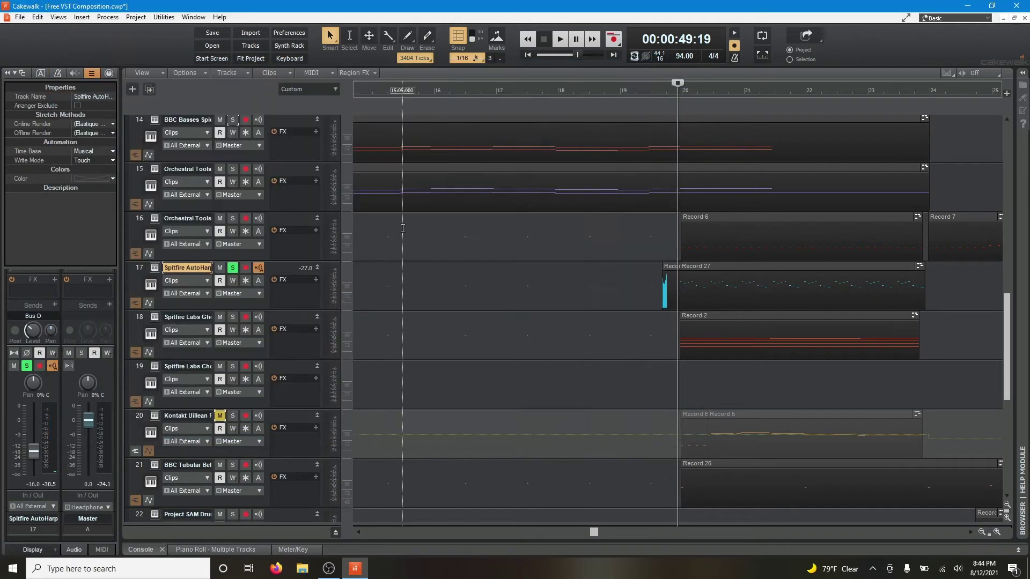
Open the LABS plug-in of track 18 to show its Tundra Atmos: Ghost At The Harbour patch, and close it
click(137, 317)
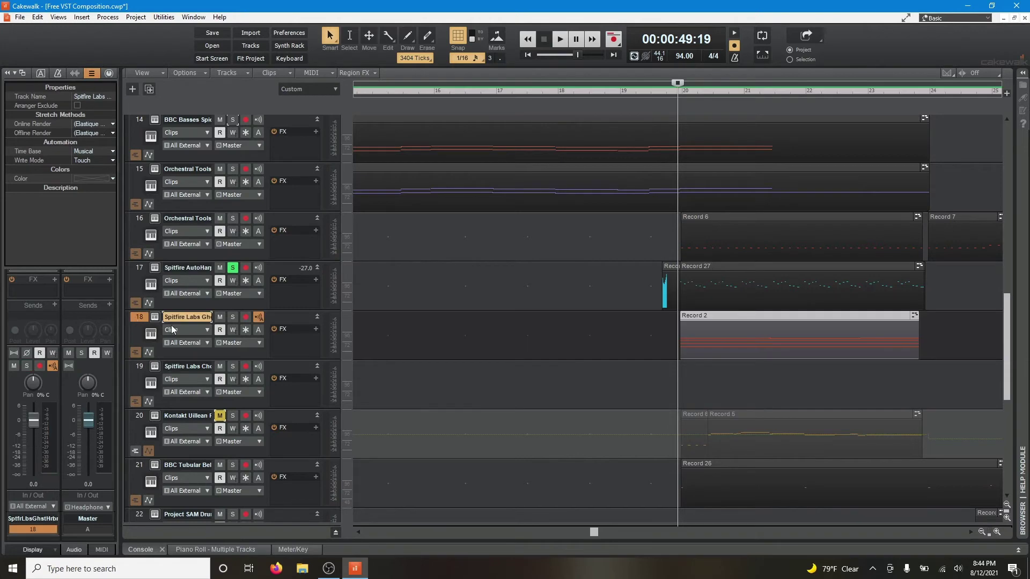
click(155, 317)
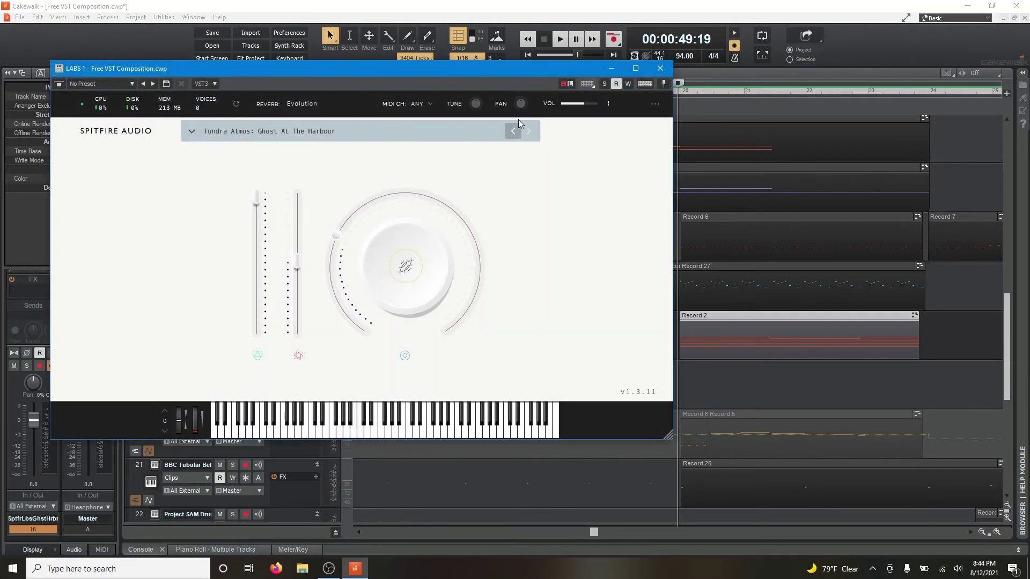
click(660, 68)
Switch the solo from AutoHarp track 17 to Spitfire Labs track 18, play from 00:00:49:19 while muting the AutoHarp, and stop
click(230, 318)
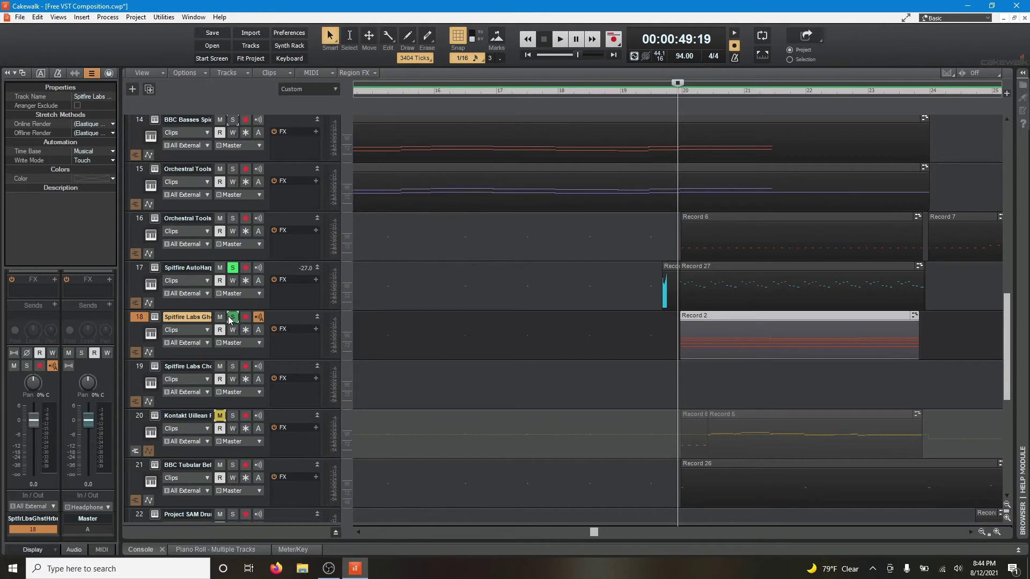
click(232, 268)
key(space)
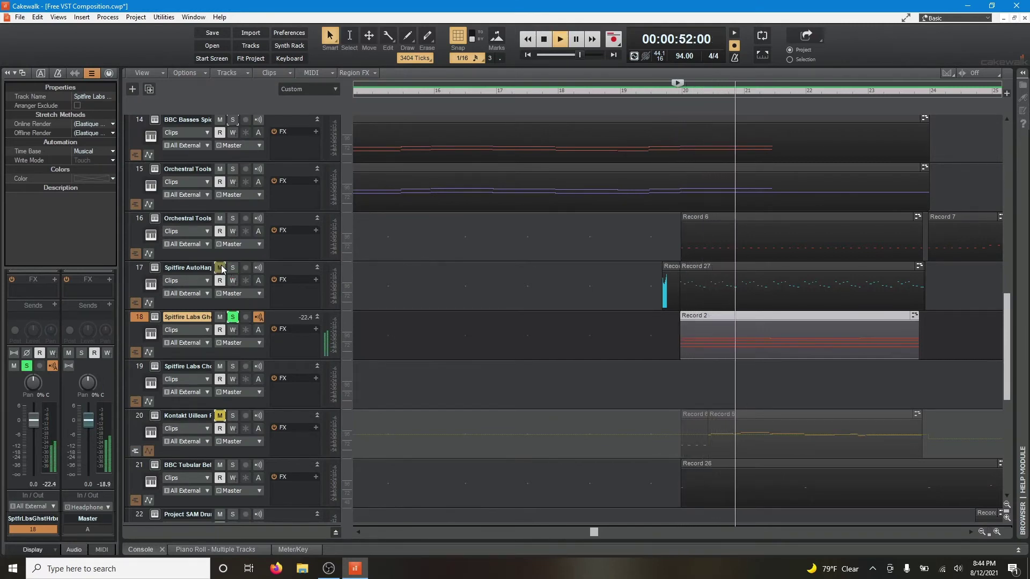
click(220, 269)
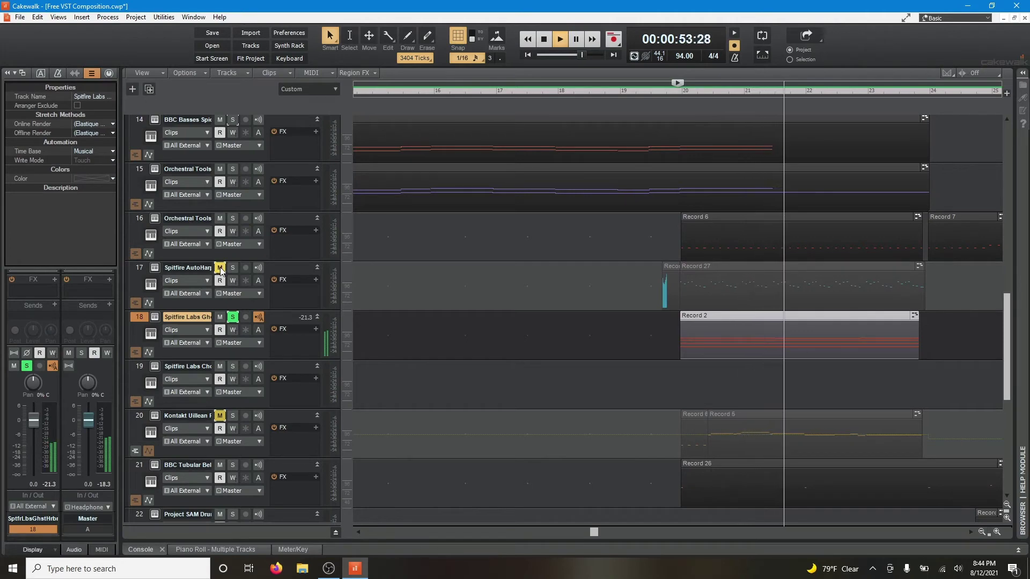
key(space)
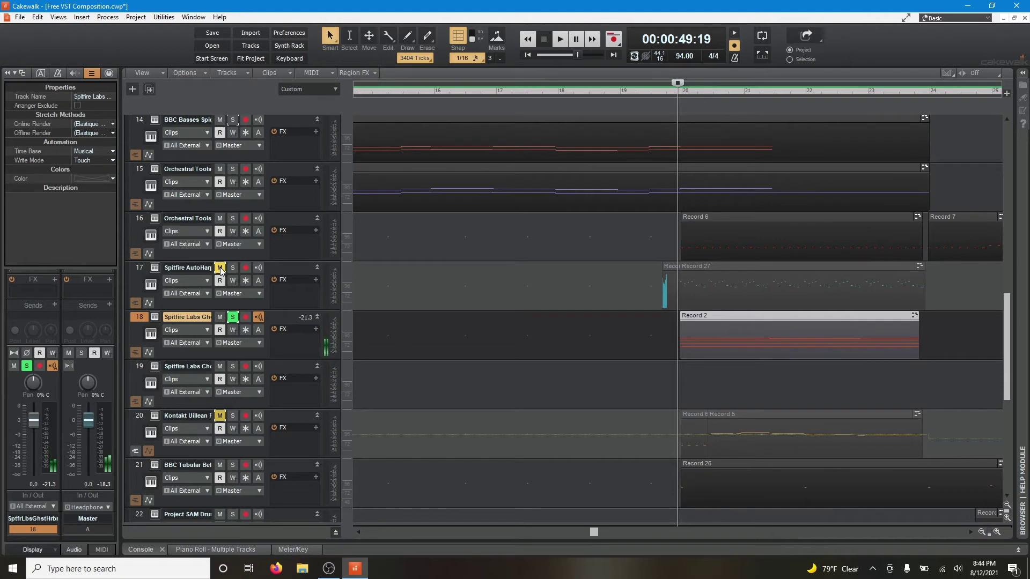
Unmute the AutoHarp and Kontakt Uilleann Pipes tracks and unsolo Spitfire Labs track 18
click(221, 269)
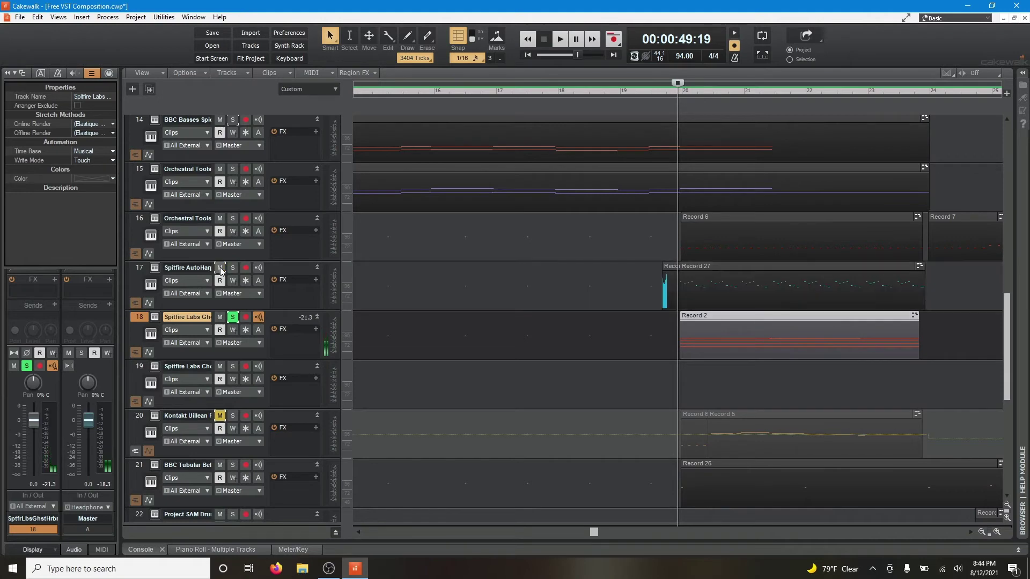
click(232, 317)
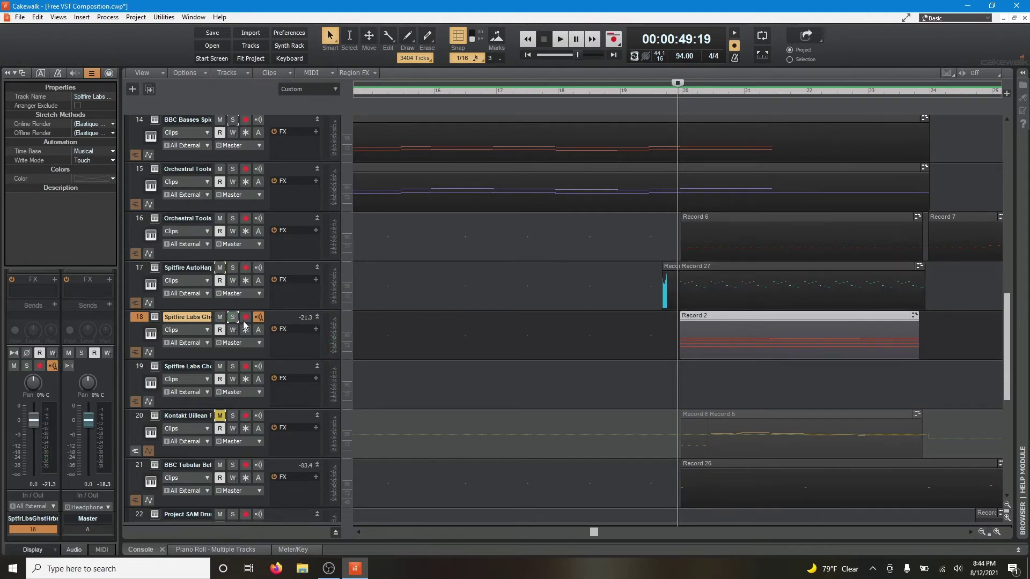
click(220, 416)
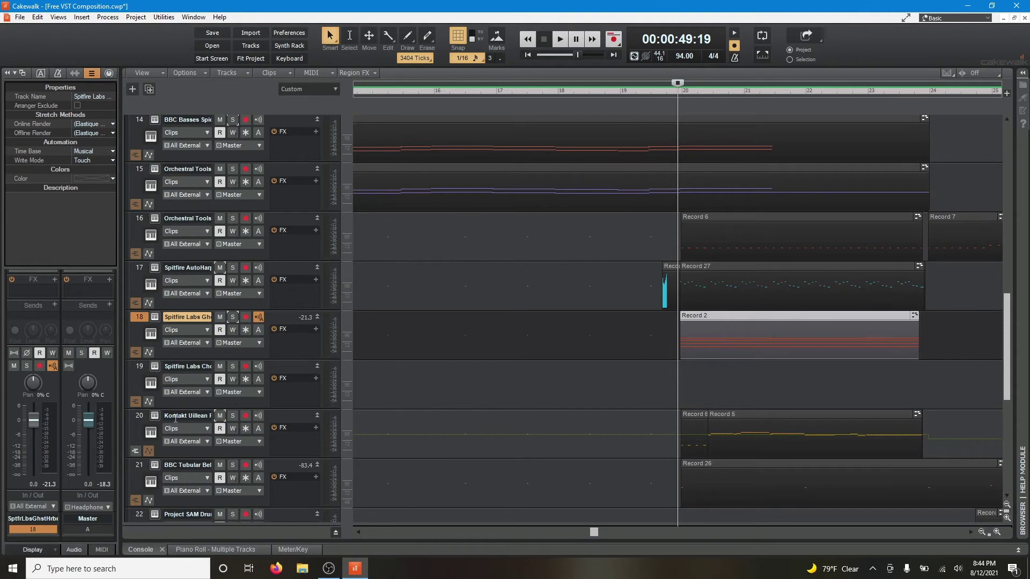
Open the Kontakt Player of track 20 to show its Uilleann Pipes instrument, and close the player
click(152, 416)
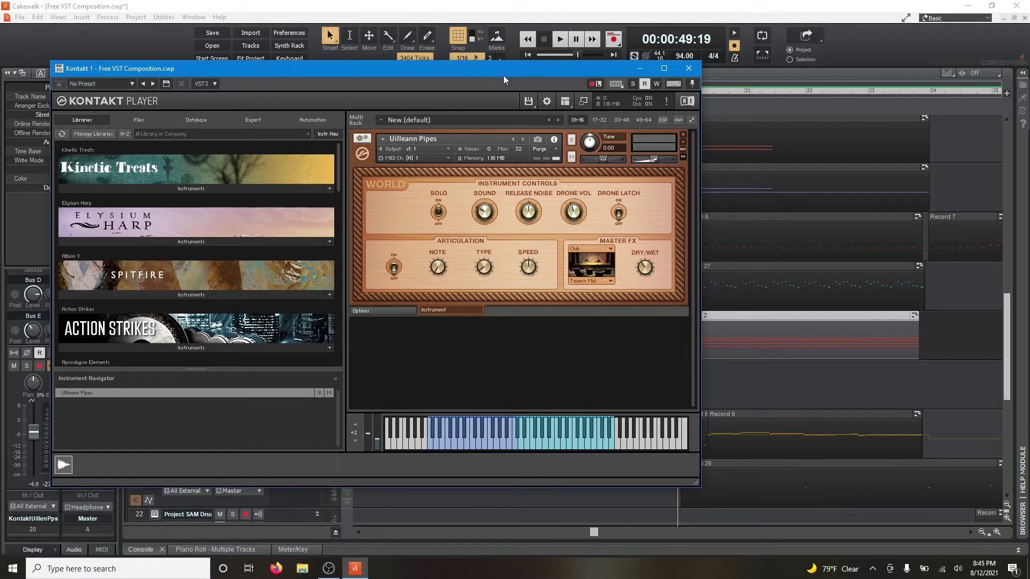
drag(524, 71, 522, 91)
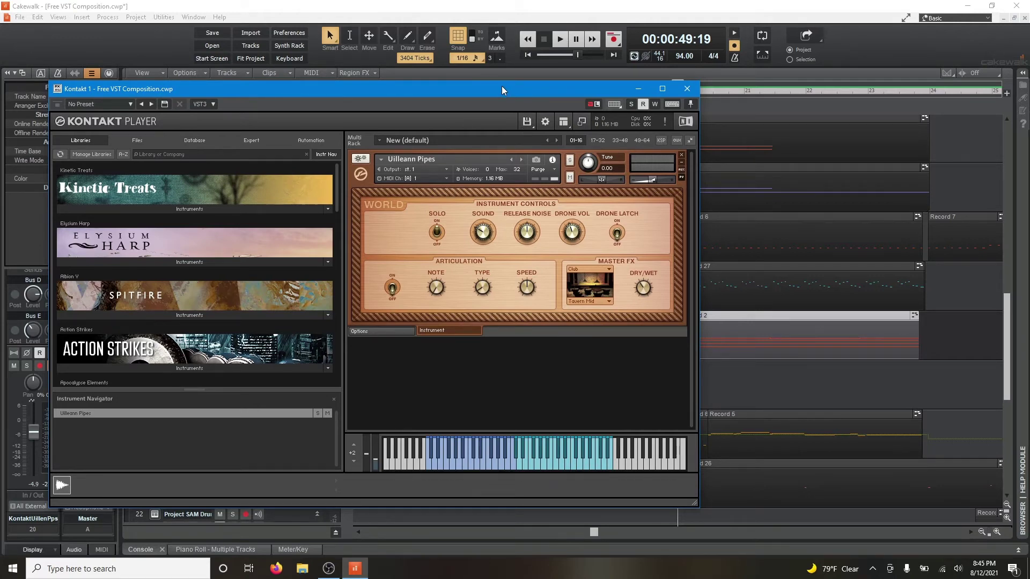
click(686, 89)
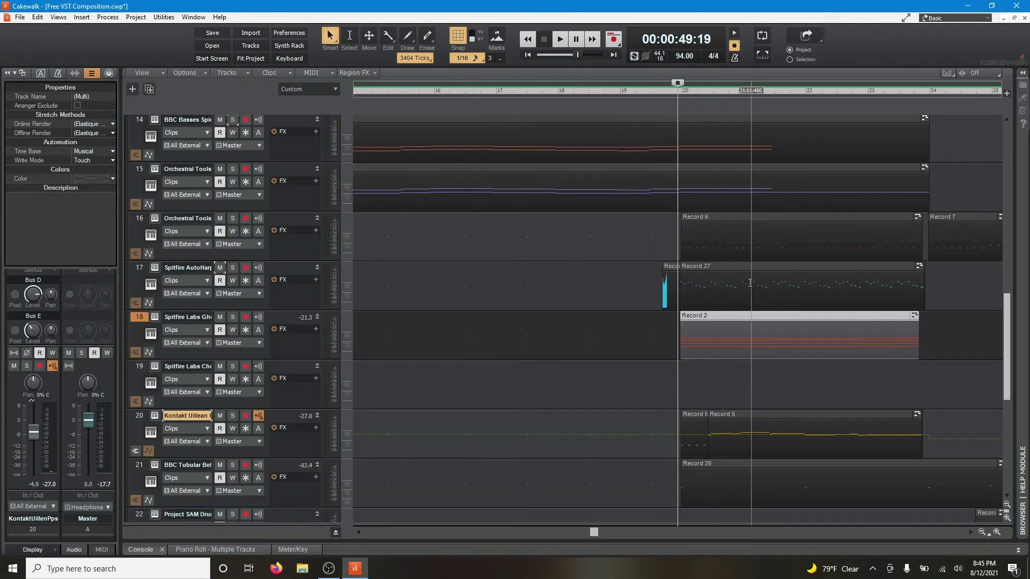
Open the BBC Symphony Orchestra plug-in of track 21 to show its Tuned Percussion Tubular Bells patch, and minimize it
scroll(1008, 340, down, 2)
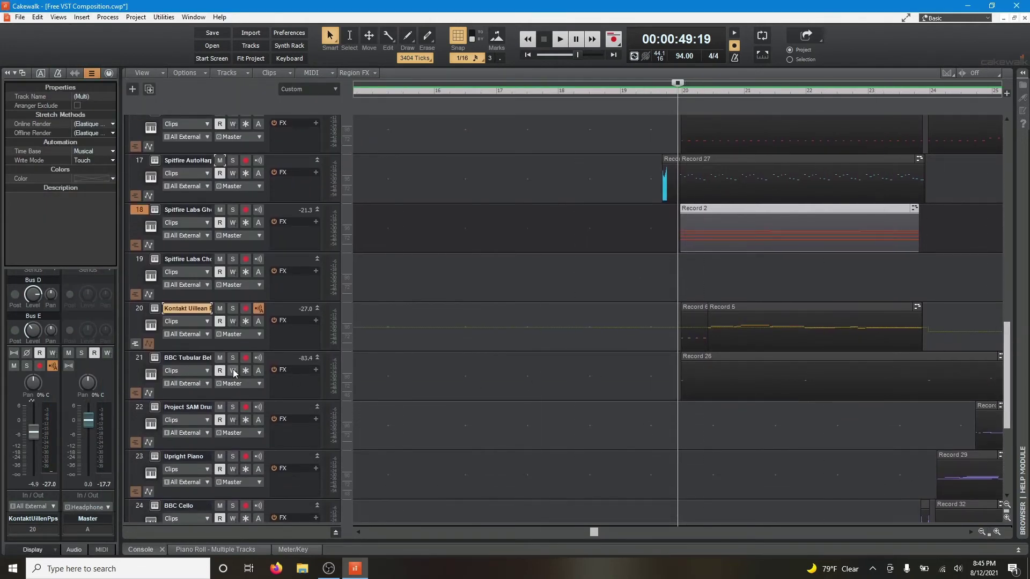
click(154, 359)
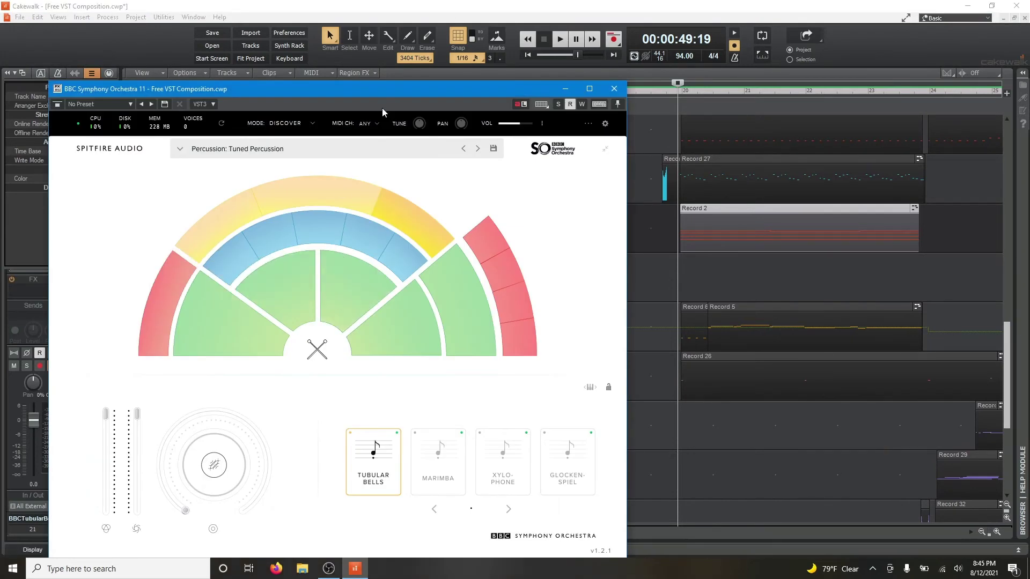
drag(361, 95, 381, 58)
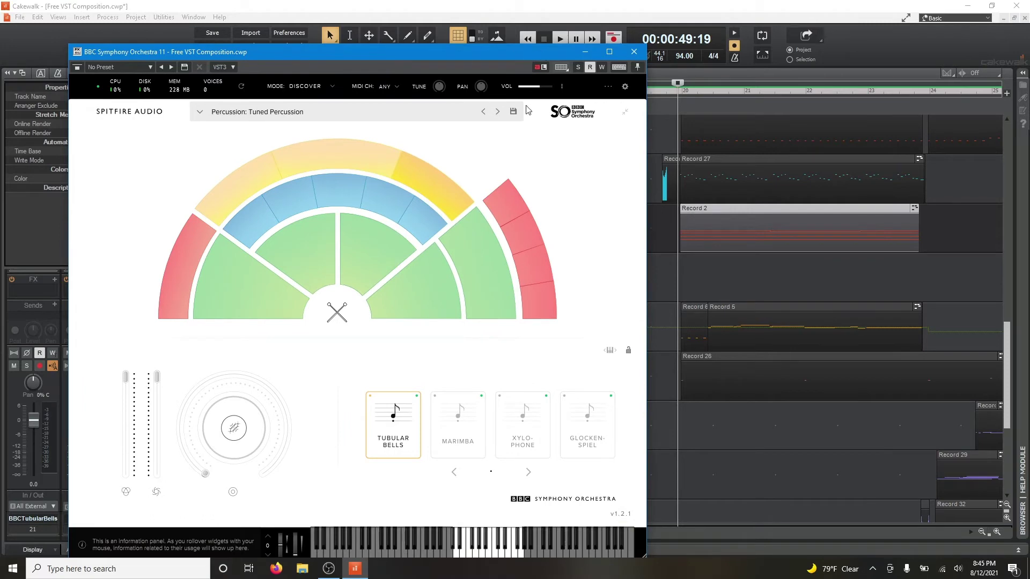
click(585, 52)
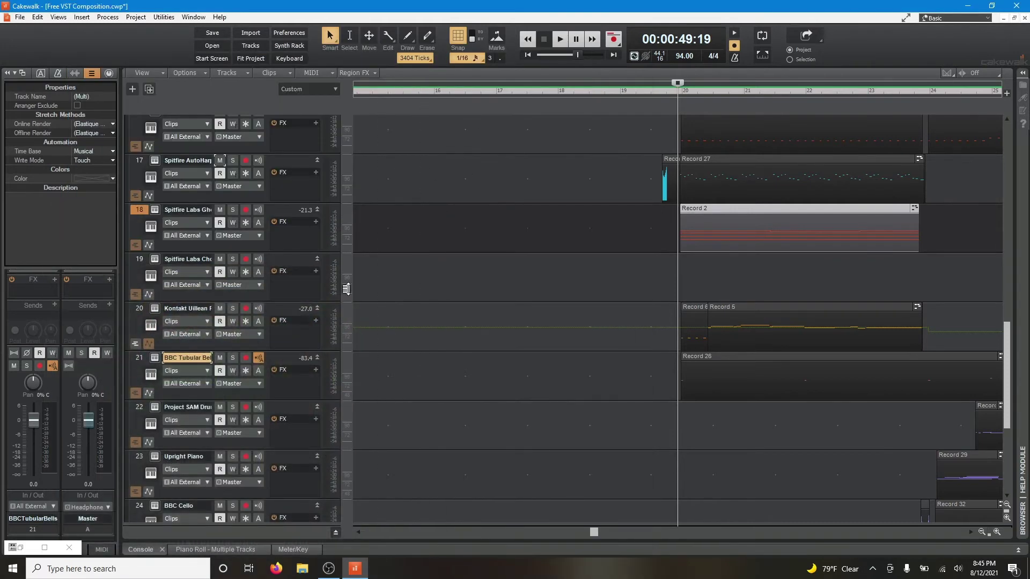
Solo BBC Tubular Bells track 21, mute Kontakt Uilleann Pipes track 20, play from 00:00:49:19, and stop
click(232, 358)
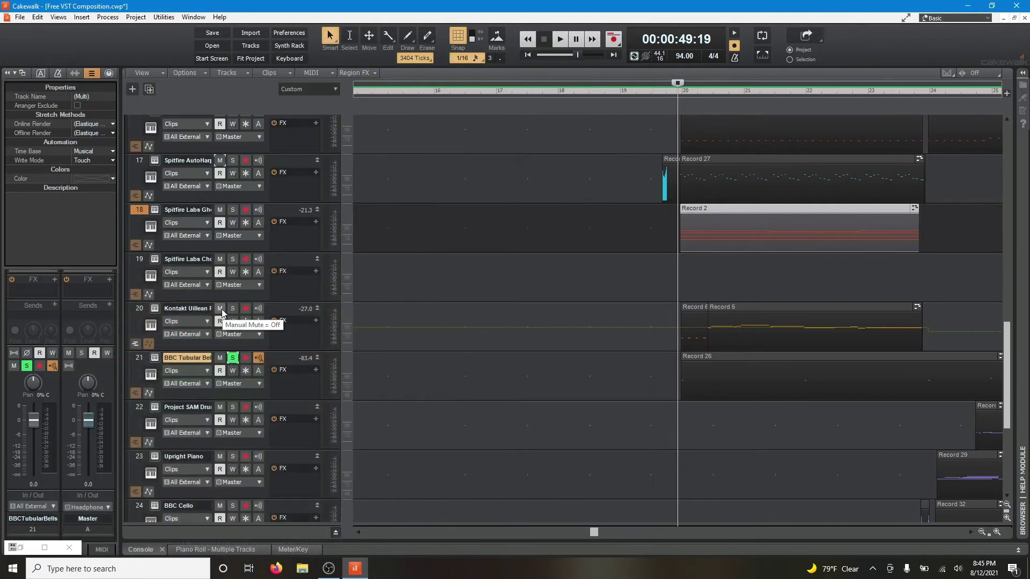
click(220, 309)
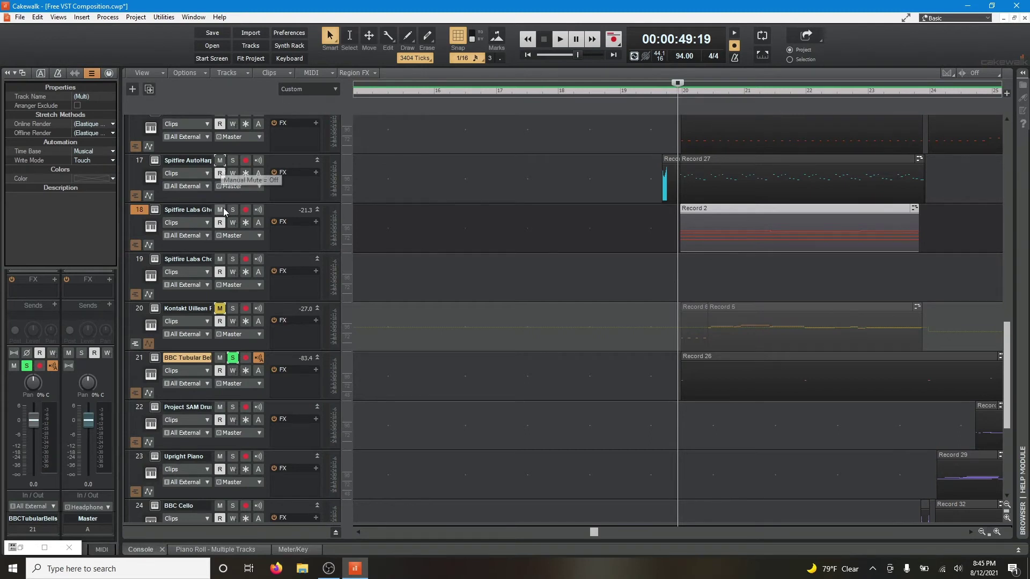
key(space)
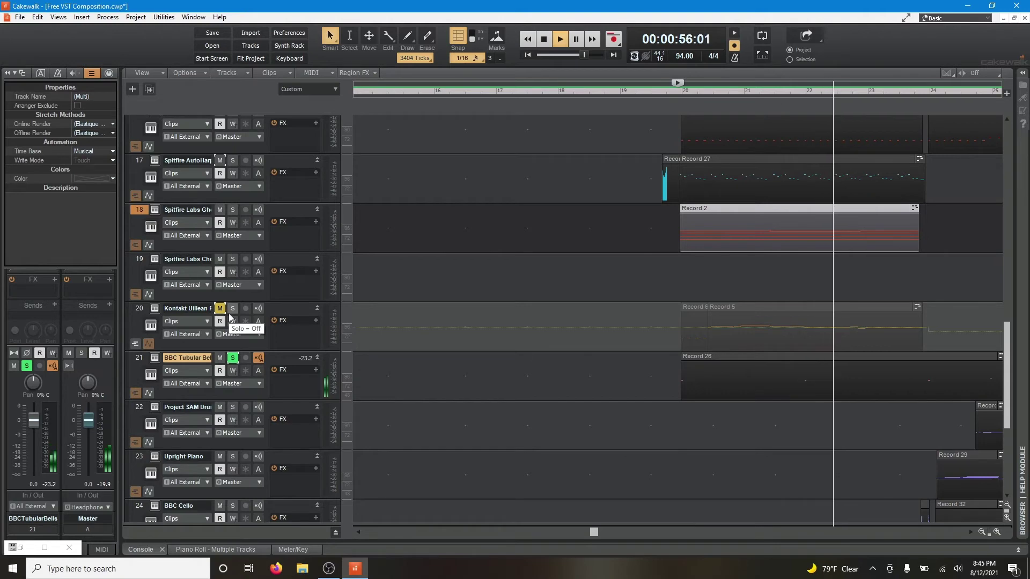
key(space)
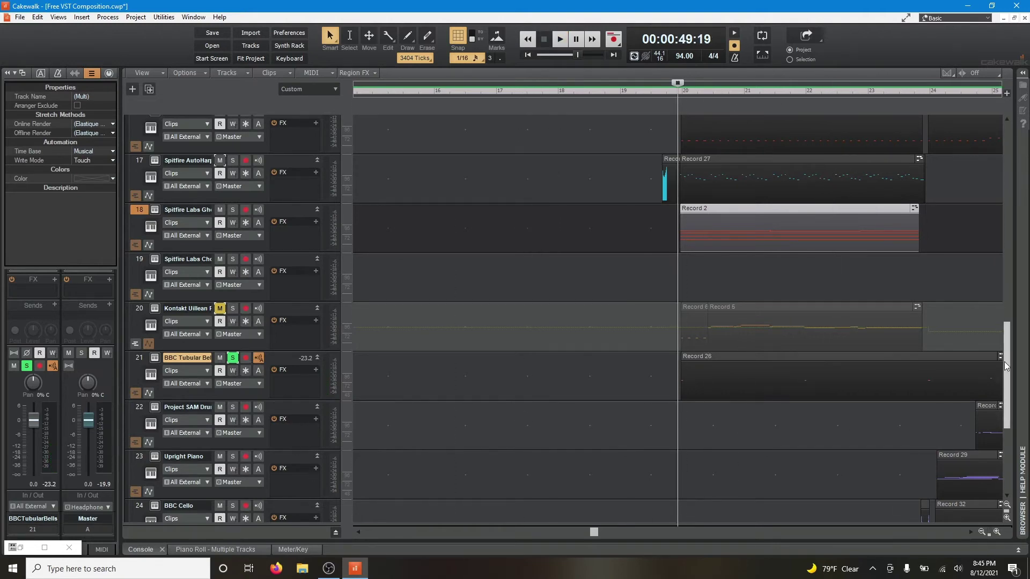
Unmute Kontakt Uilleann Pipes track 20 and unsolo BBC Tubular Bells track 21
mouse_move(1007, 363)
mouse_down()
mouse_move(1009, 382)
mouse_move(1009, 363)
mouse_up()
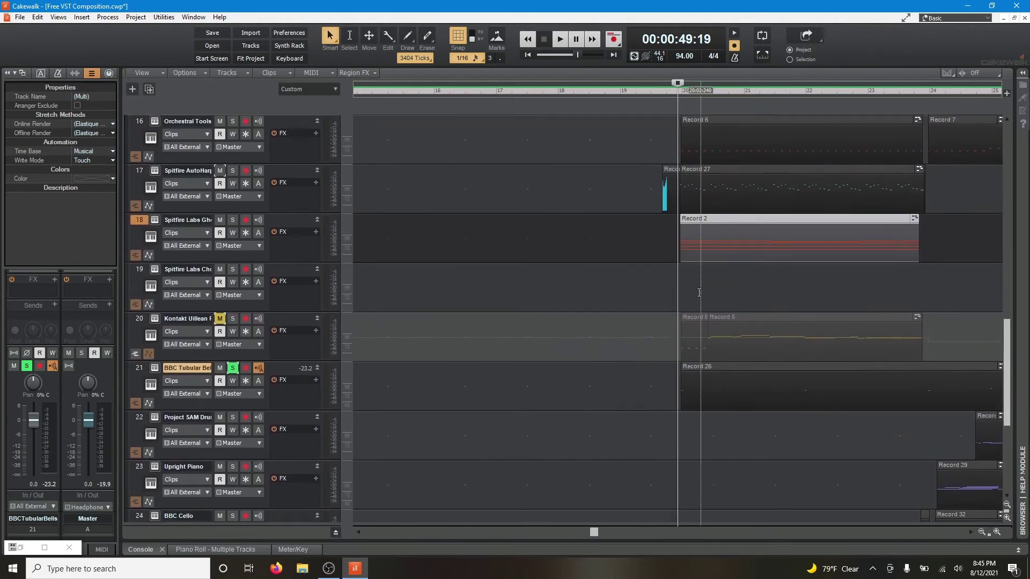
click(220, 319)
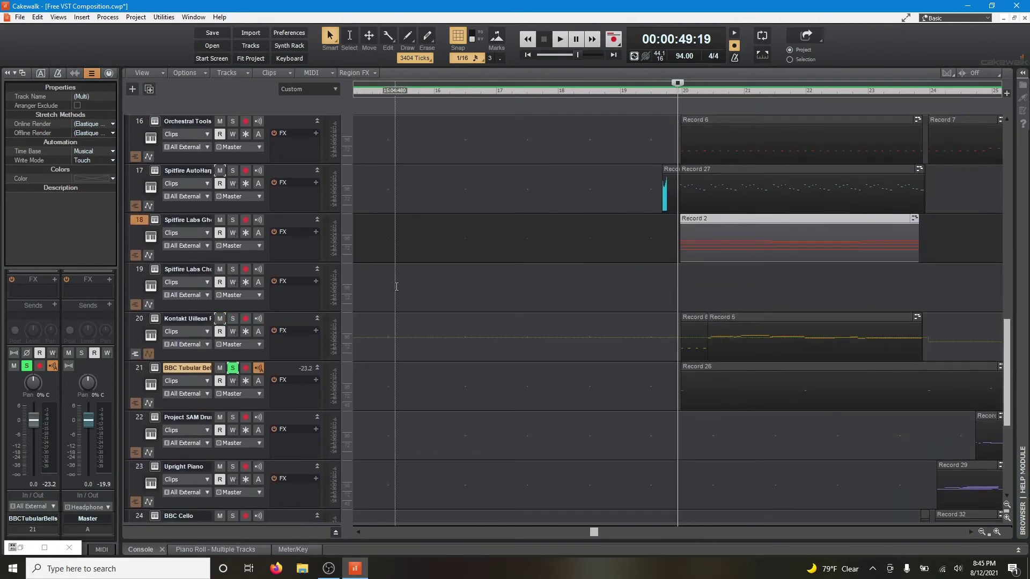
click(232, 370)
Play the section with all its tracks from 00:00:46:23, reviewing tracks 14 to 21, and stop
click(606, 218)
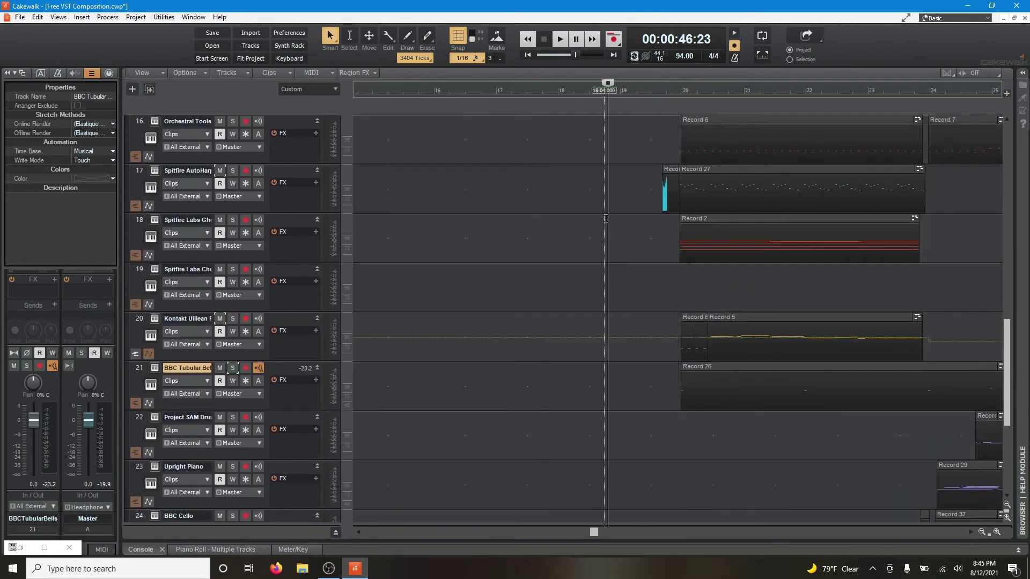
key(space)
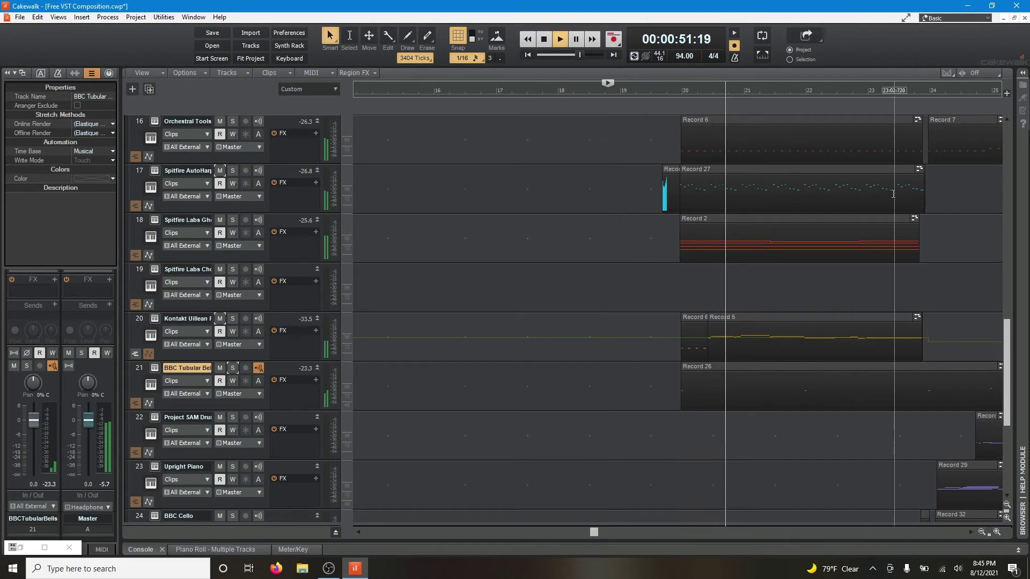
scroll(1007, 354, up, 1)
drag(1007, 354, 1009, 324)
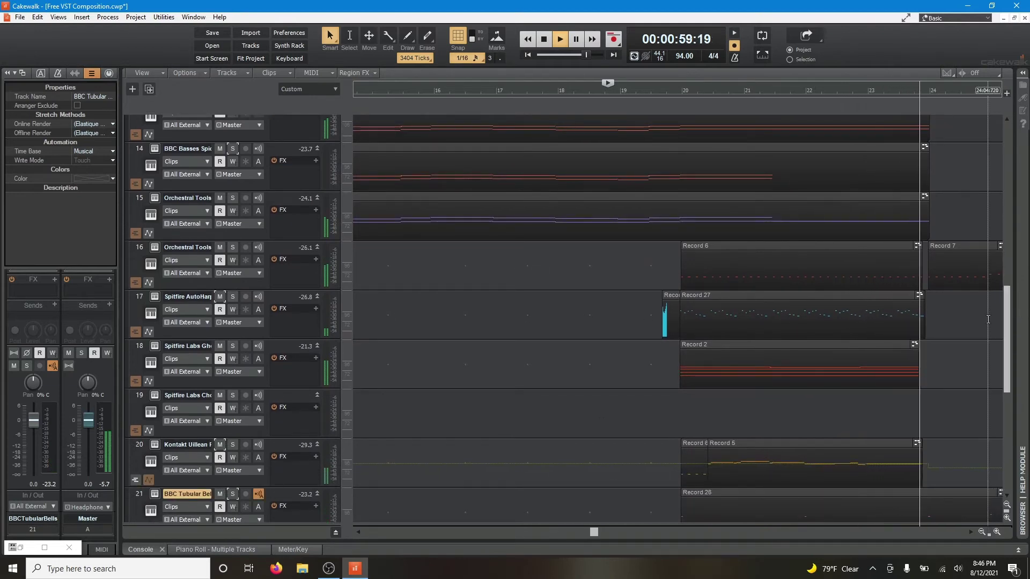
key(space)
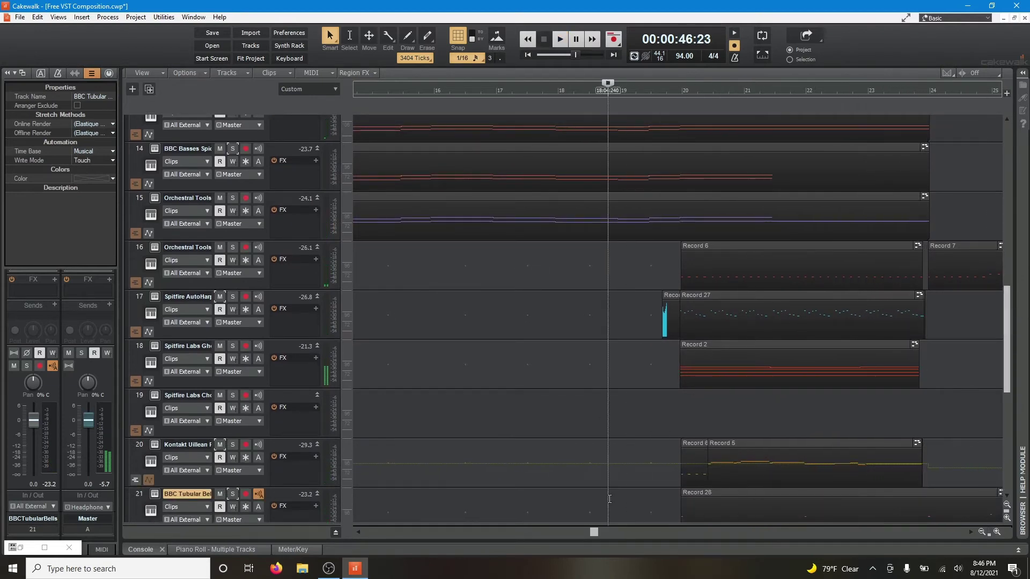
Set the playhead to 00:00:58:17, just before the piano and cello clips on tracks 23 to 25
click(981, 533)
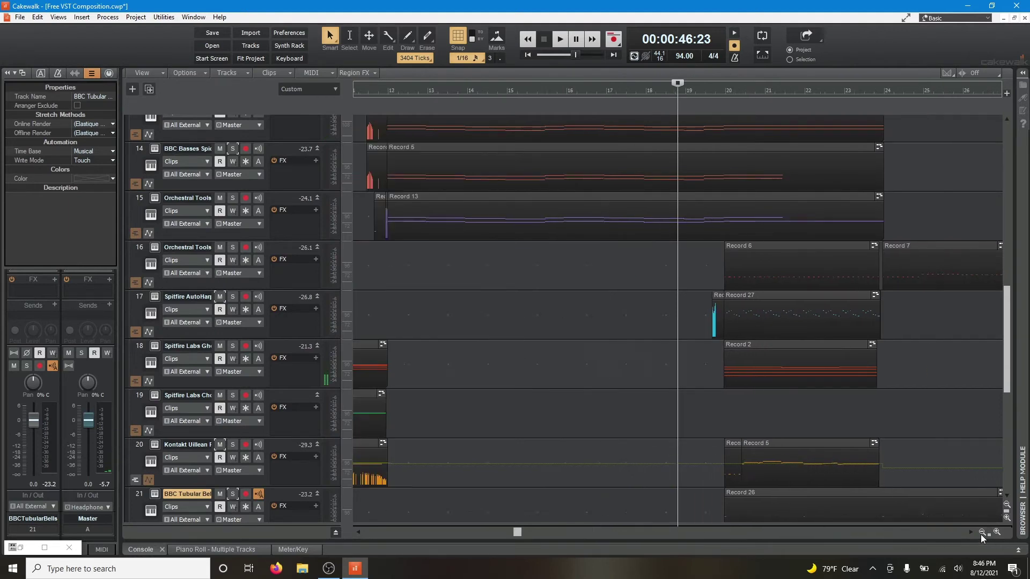
click(981, 533)
scroll(607, 437, down, 3)
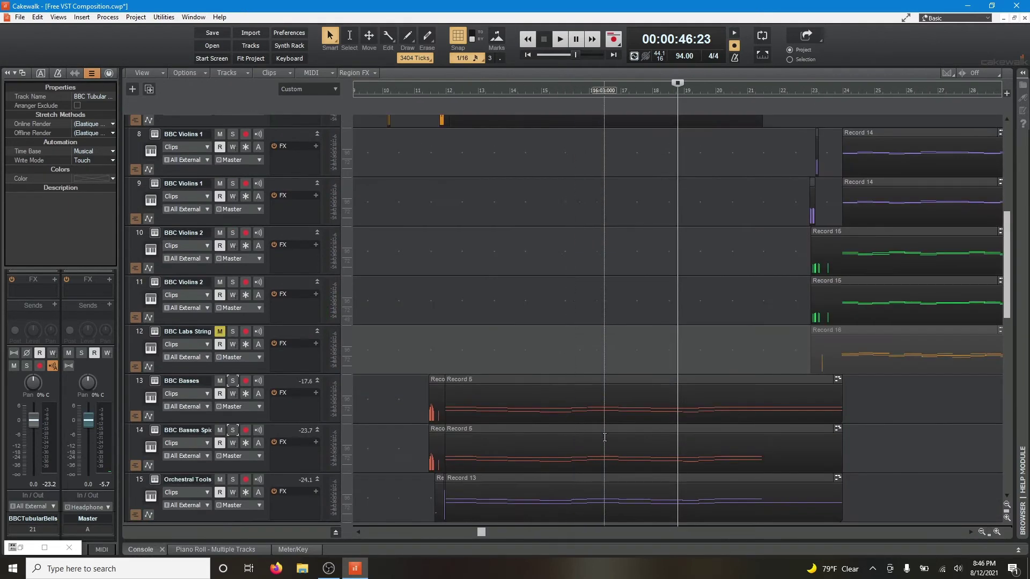
scroll(608, 437, down, 5)
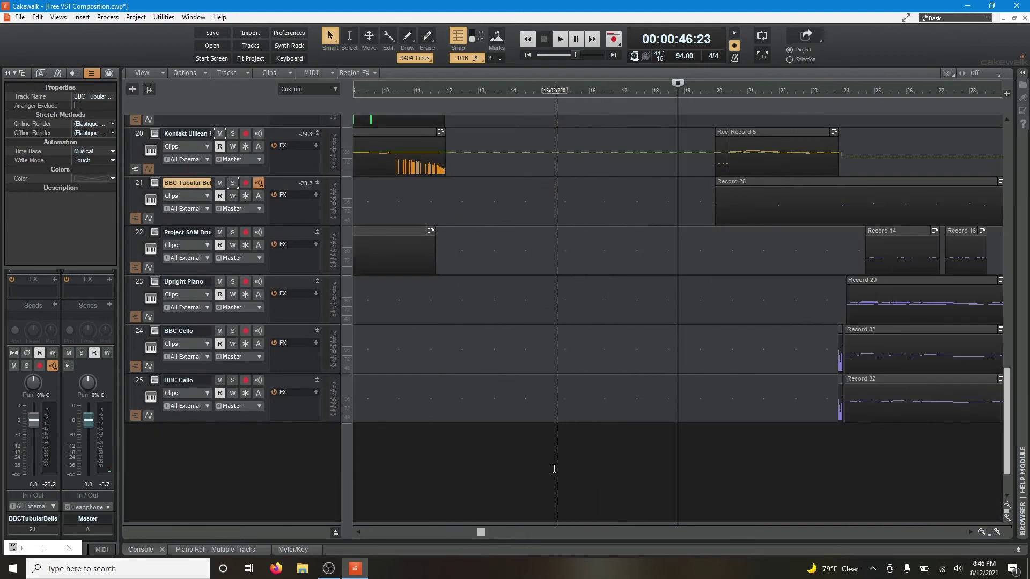
drag(483, 533, 645, 540)
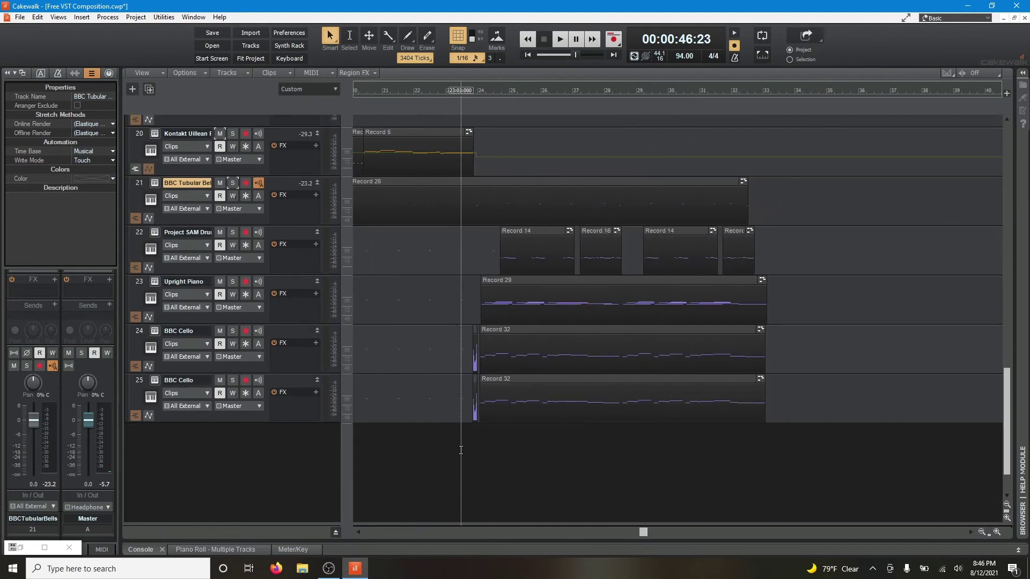
click(459, 450)
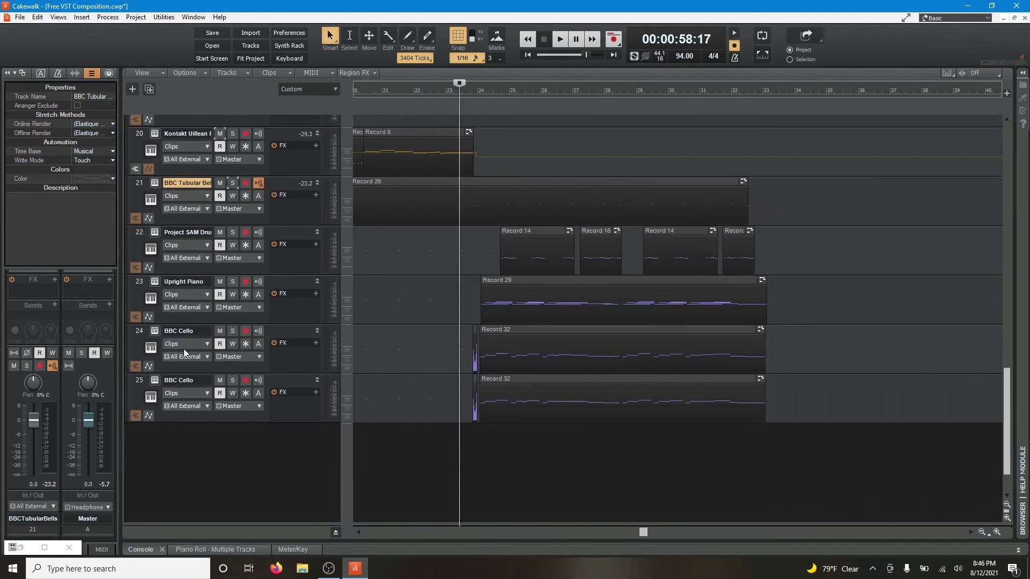
Open and close the BBC Symphony Orchestra plug-ins of tracks 24 and 25 to show their Celli and Violas long patches
click(155, 331)
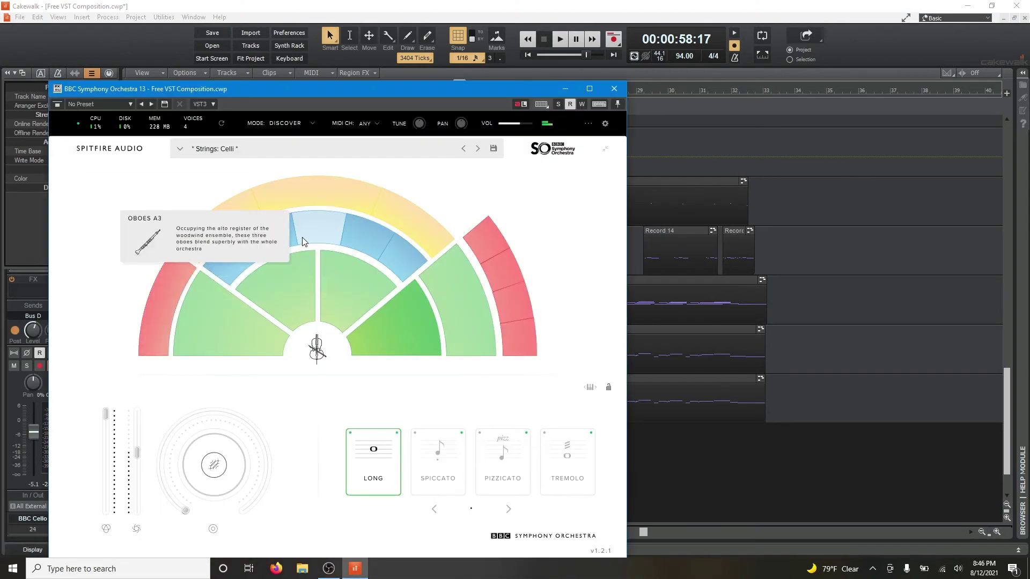
click(614, 89)
click(154, 381)
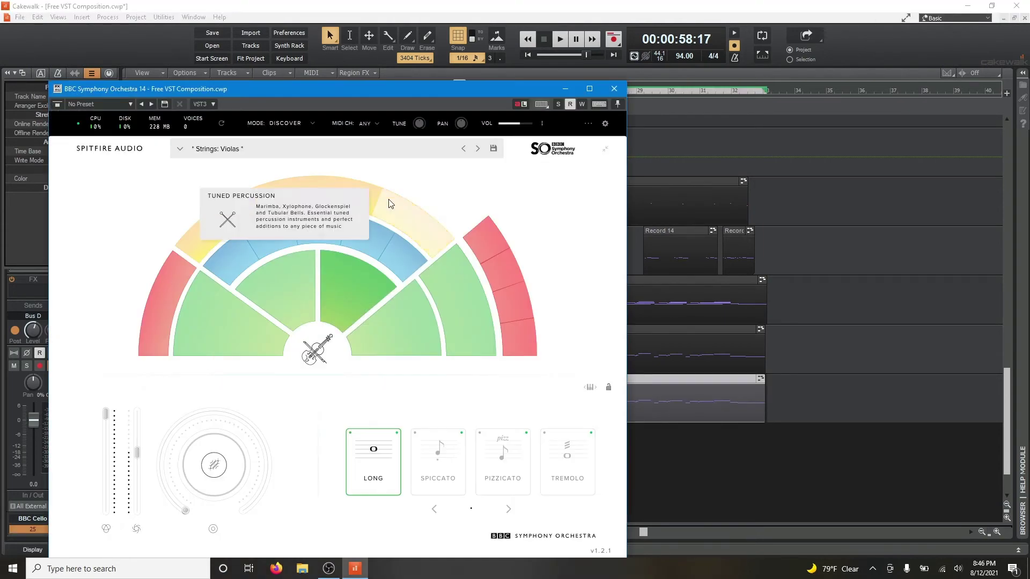
click(614, 89)
Rename track 25 as BBC Viola
click(199, 383)
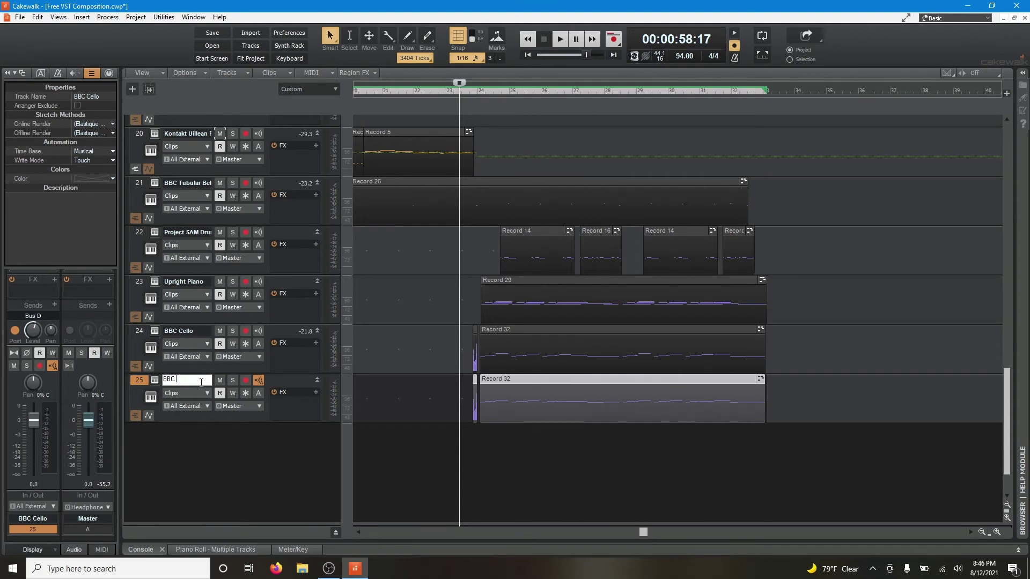
text(Viola)
key(Return)
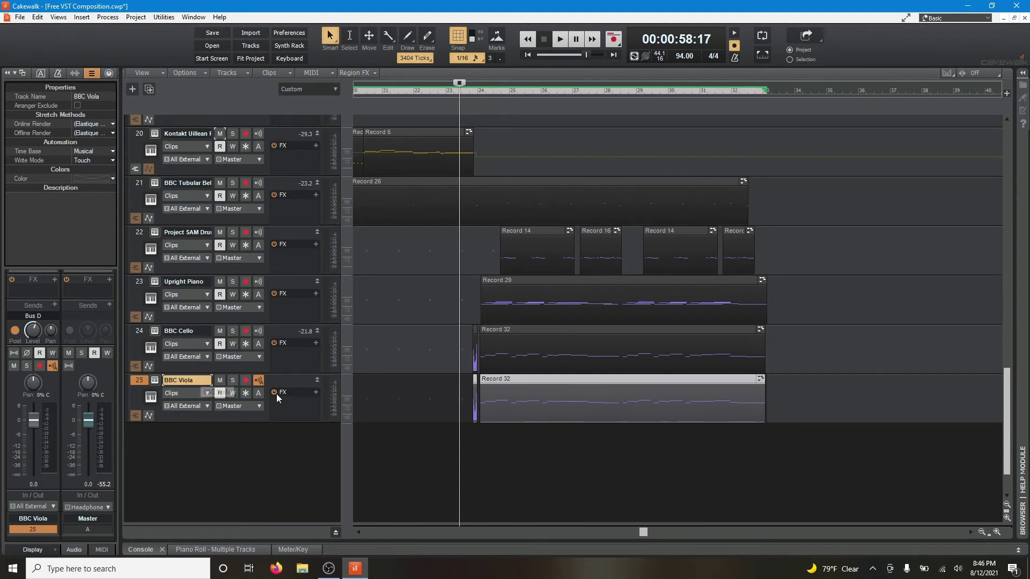
Solo the BBC Cello and BBC Viola tracks, play from 00:00:58:17 while muting Upright Piano track 23, and stop
click(232, 331)
click(233, 380)
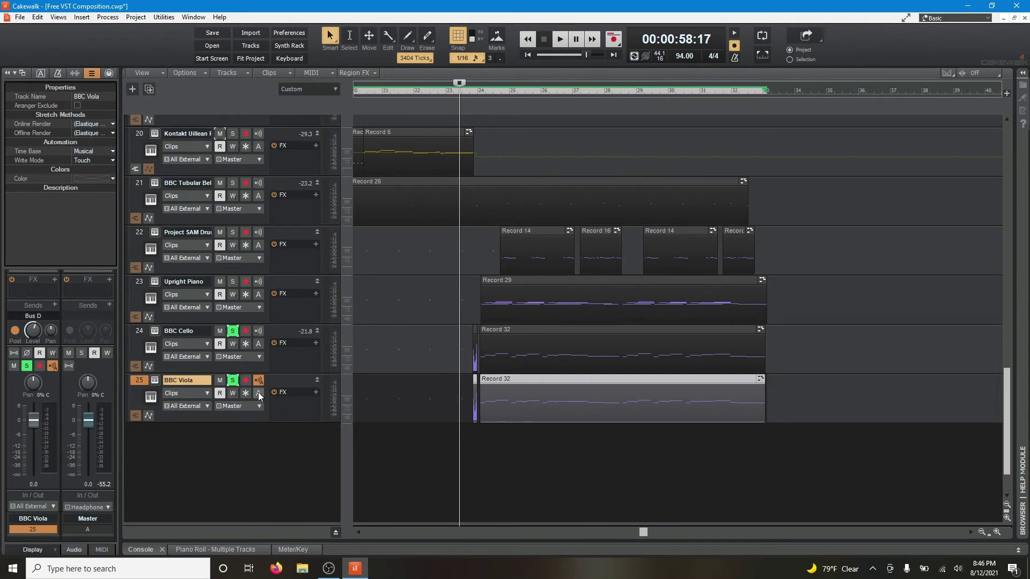
key(space)
click(219, 282)
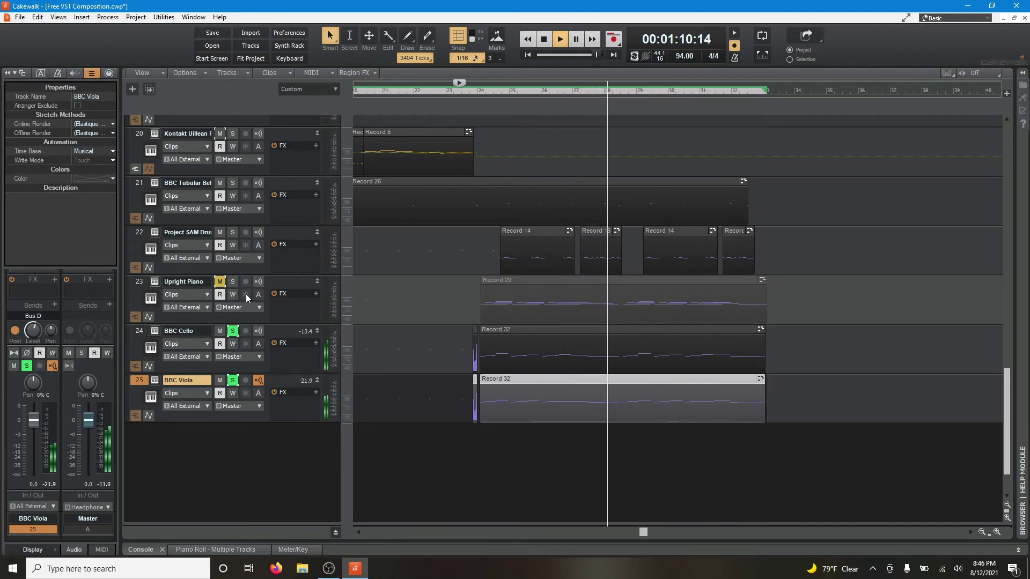
key(space)
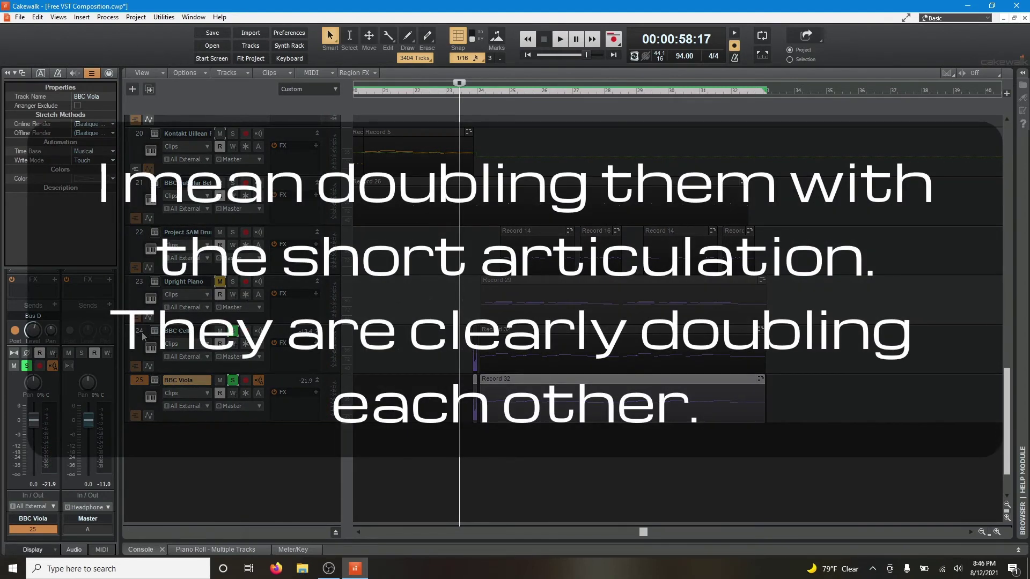
Unmute Upright Piano track 23 and solo it with the cello and viola, play from 00:00:58:17, and stop
click(142, 334)
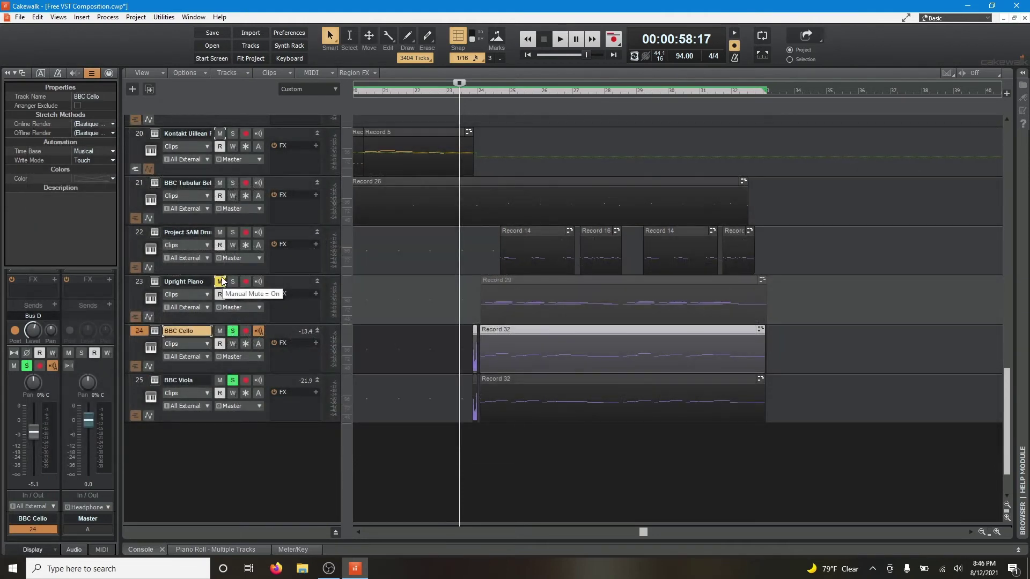
click(221, 282)
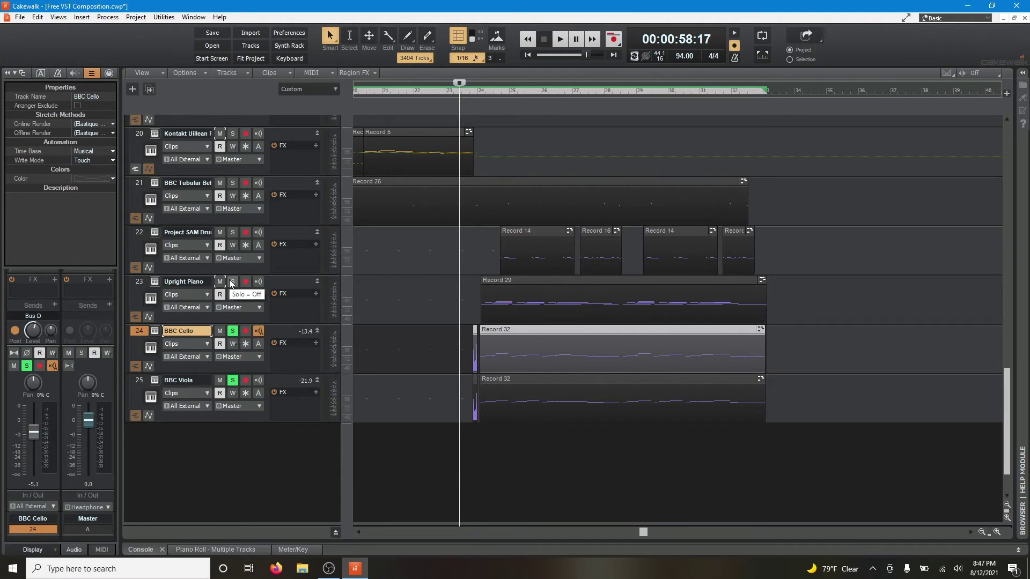
click(232, 282)
key(space)
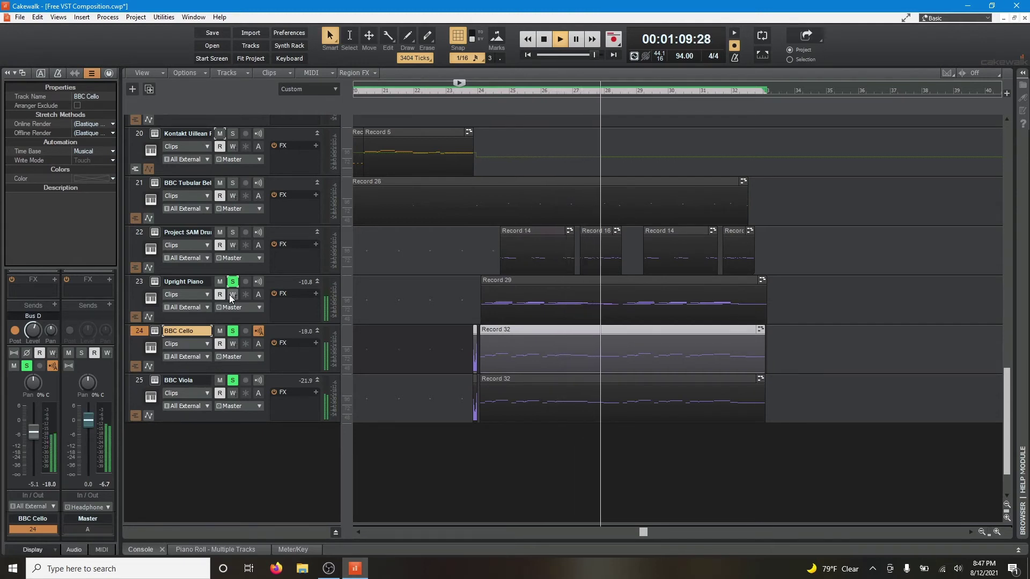
key(space)
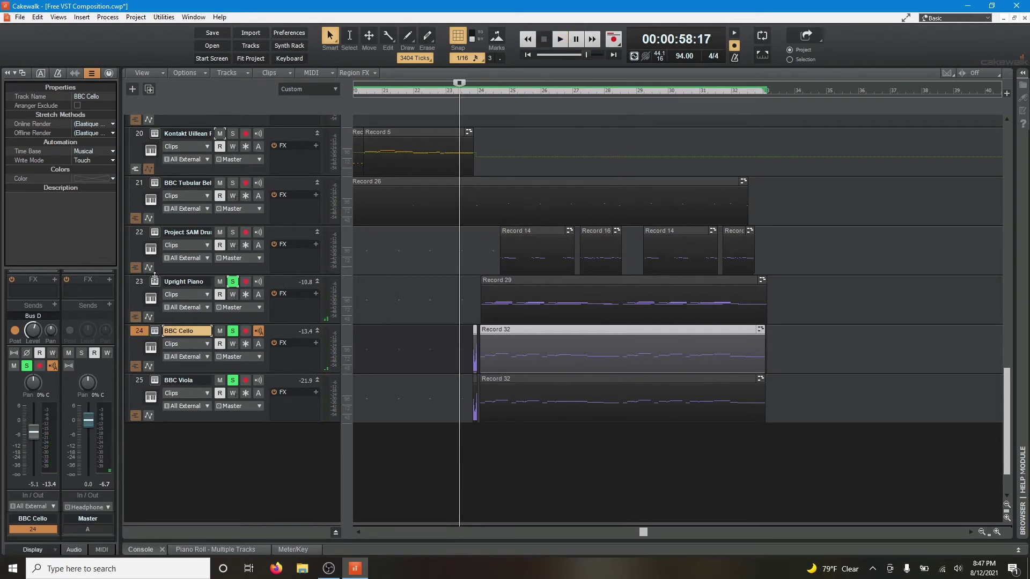
Unsolo the Upright Piano, BBC Cello and BBC Viola tracks
click(232, 281)
click(233, 331)
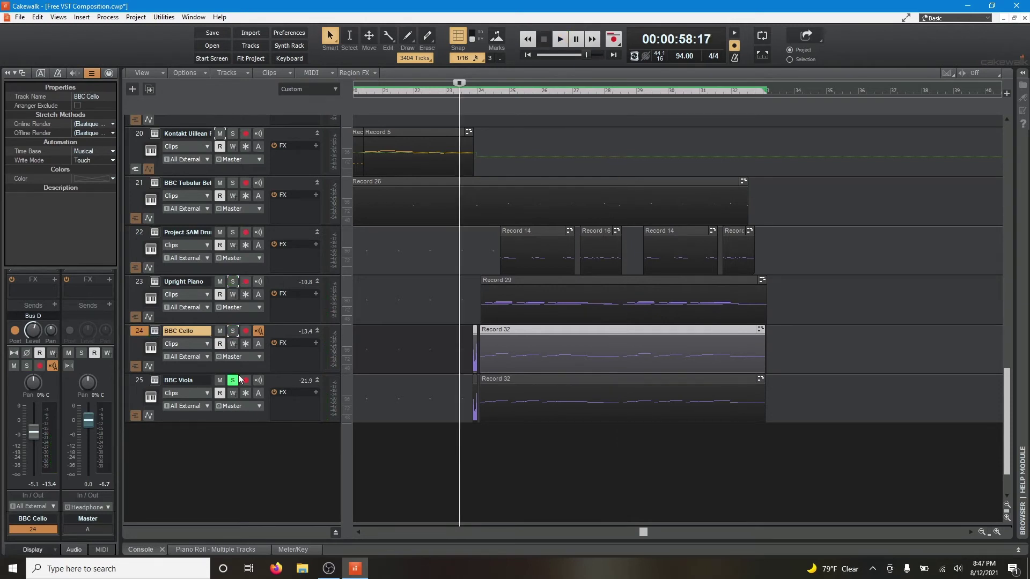
click(234, 380)
Open the sforzando plug-in of track 23 to show its VSUpright1.sfz instrument, and display the Upright Piano's ProChannel with its EQ
click(154, 282)
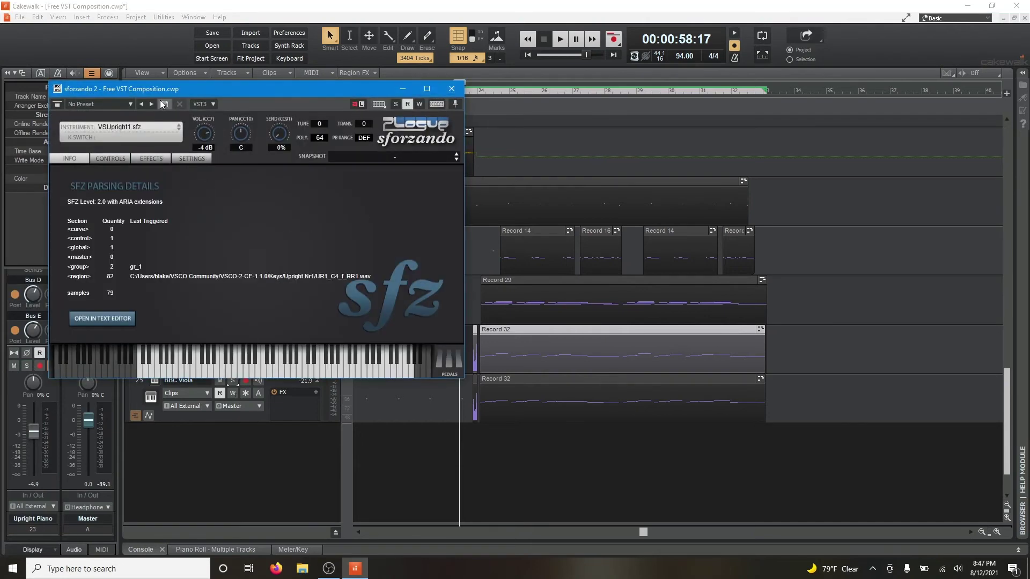
drag(159, 85, 313, 81)
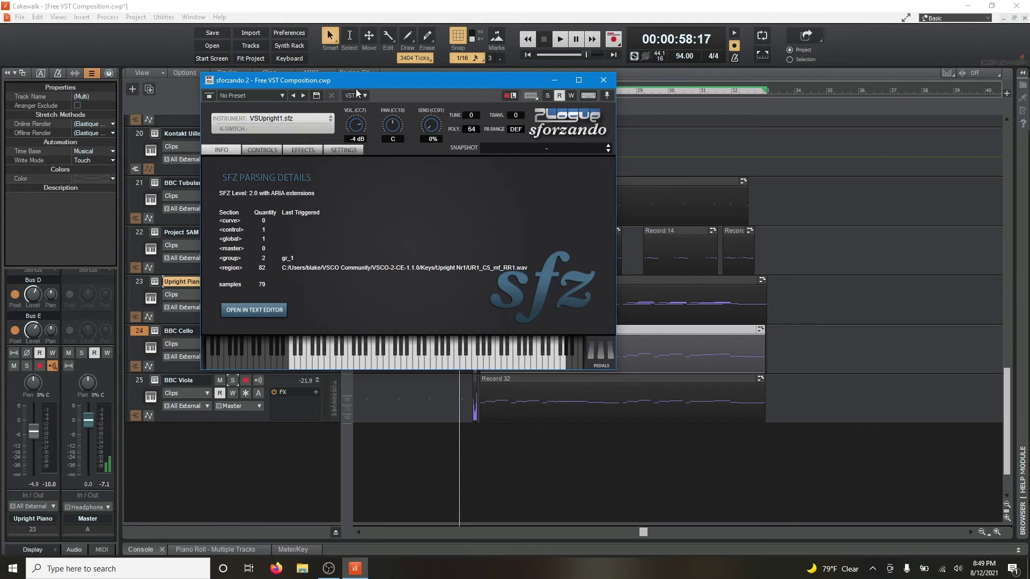
drag(356, 87, 438, 143)
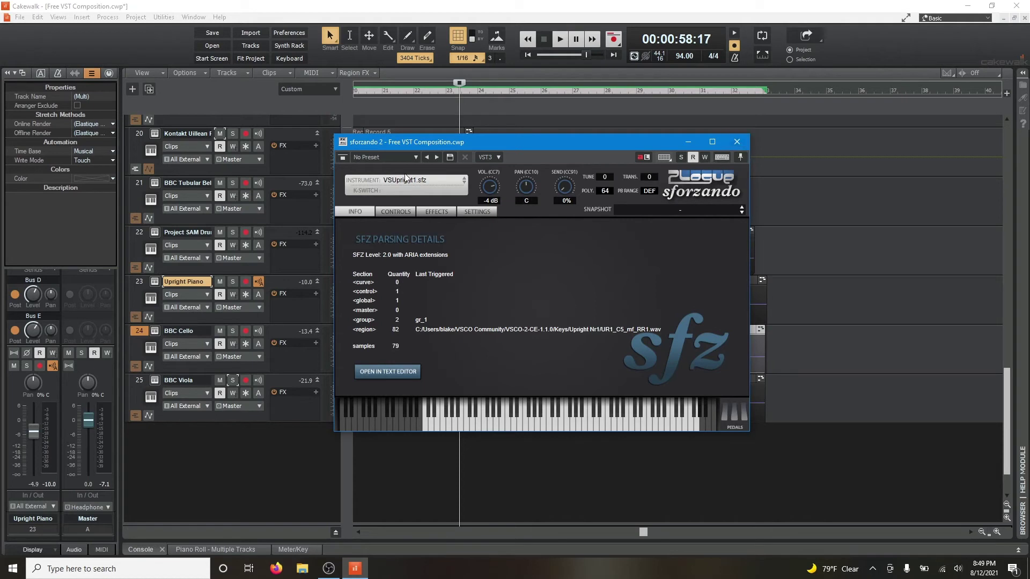
click(109, 73)
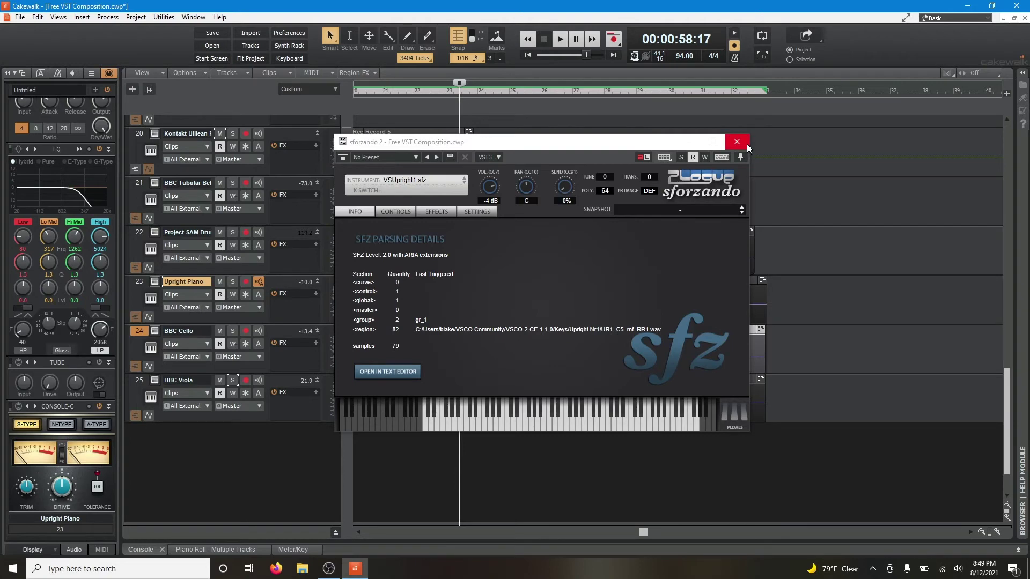
Switch the inspector from the ProChannel back to the track properties and close the sforzando plug-in window
click(95, 76)
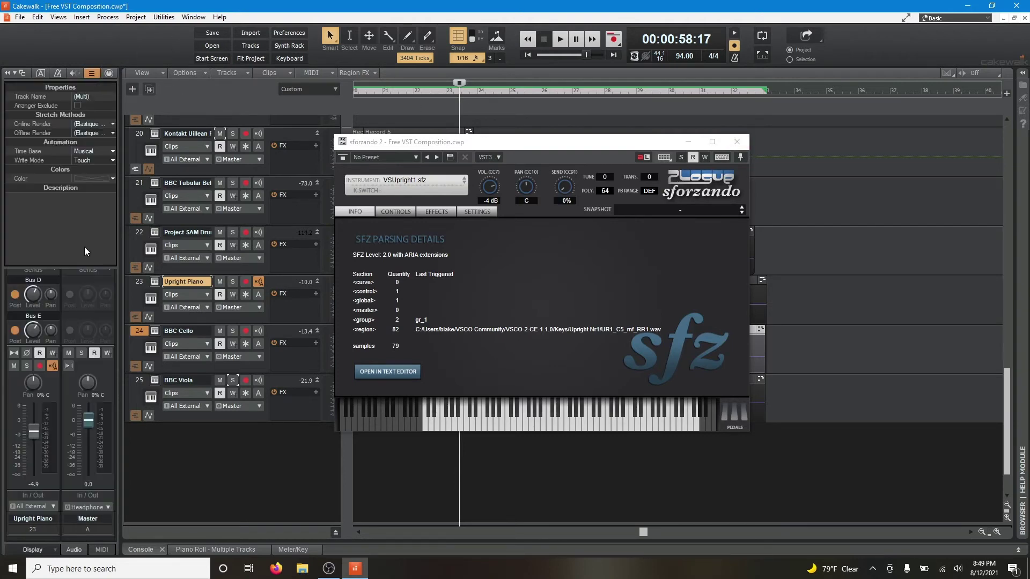
click(744, 143)
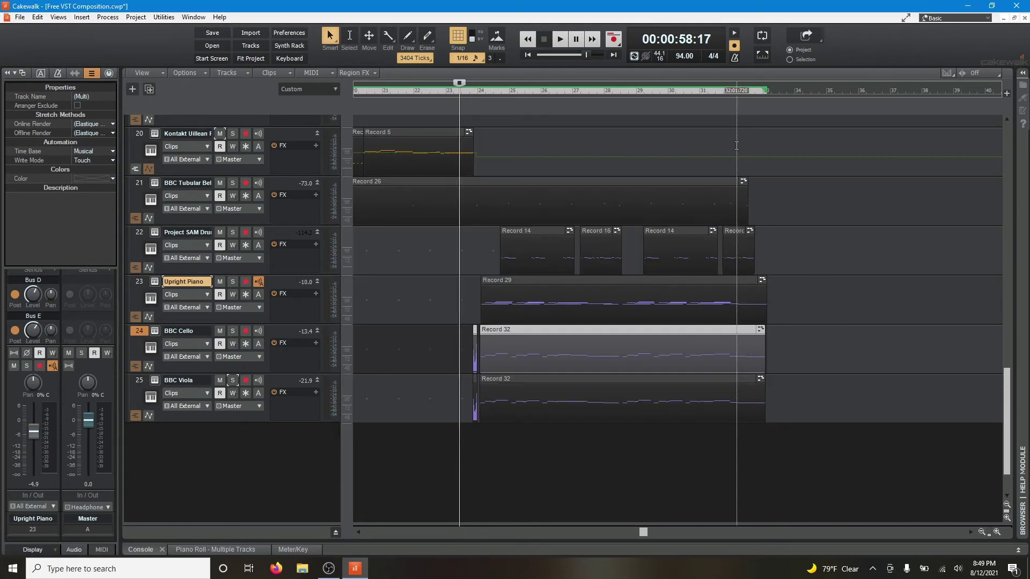
Audition the Upright Piano, BBC Cello and BBC Viola tracks together in solo from 00:00:58:17, stop, and unsolo all three
click(233, 282)
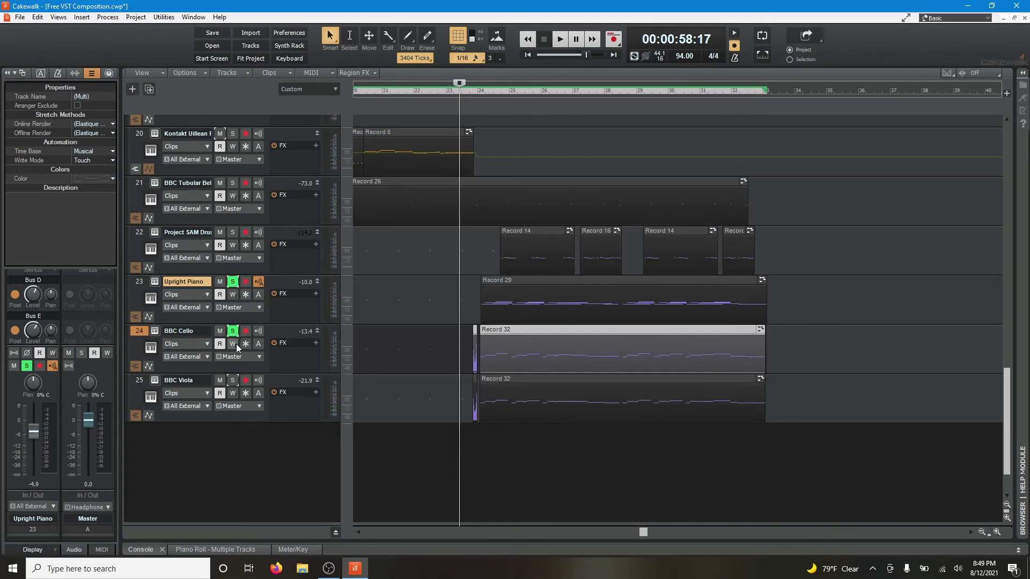
key(space)
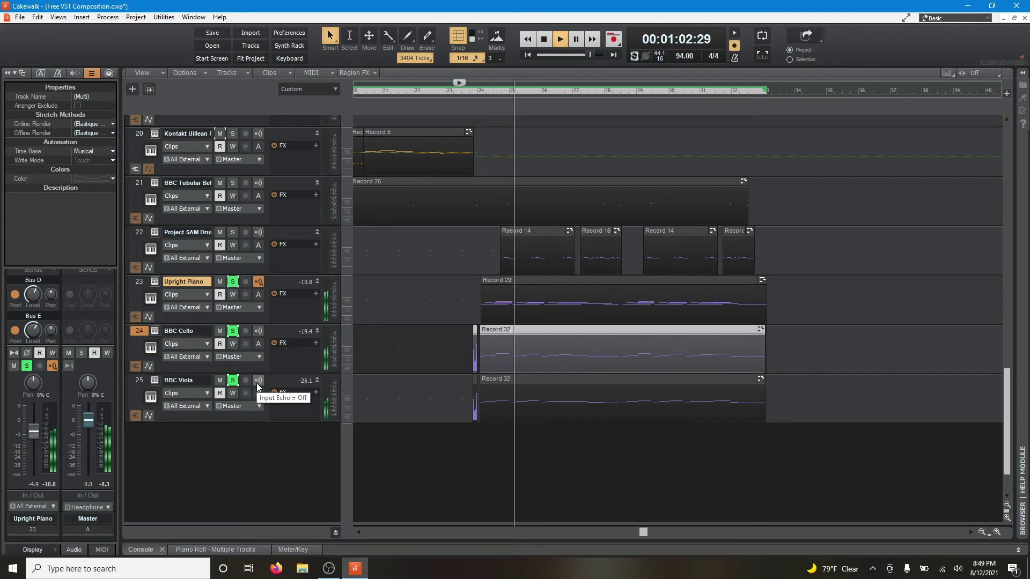
key(space)
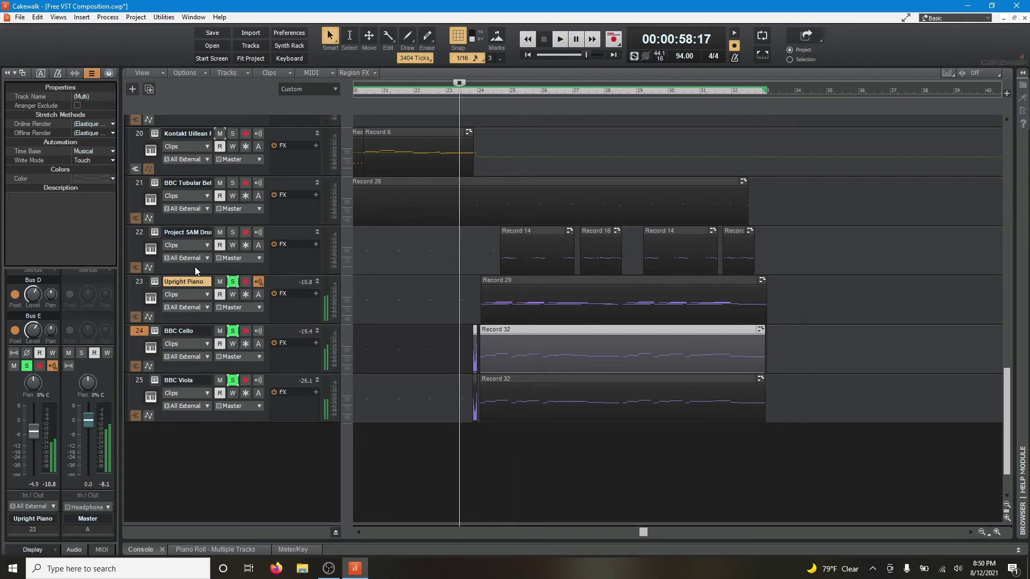
click(232, 282)
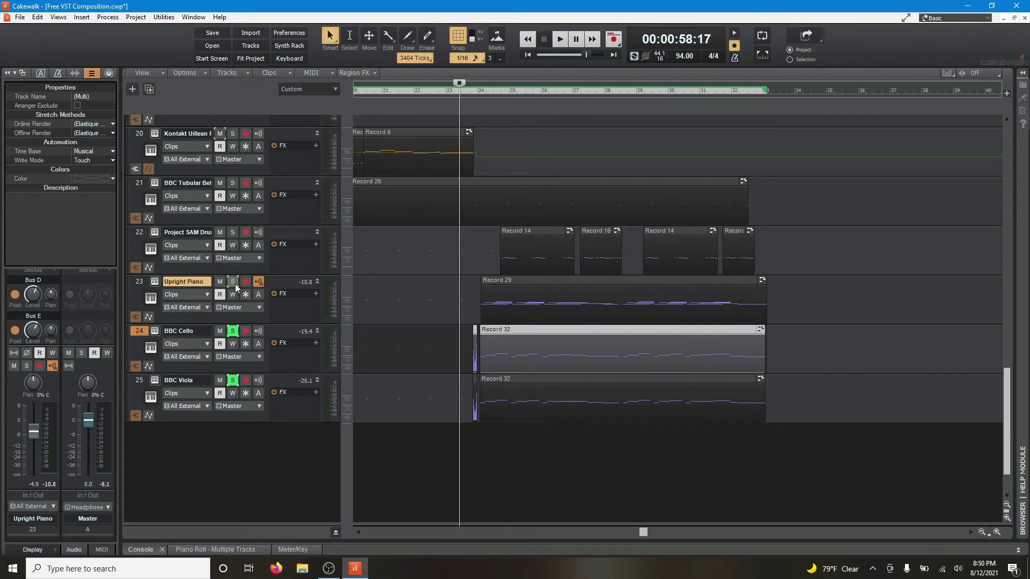
click(232, 331)
click(233, 380)
Open the Kontakt Player of Project SAM drums track 22 to show The Free Orchestra's Power Strike patch, and close it
scroll(1007, 382, up, 3)
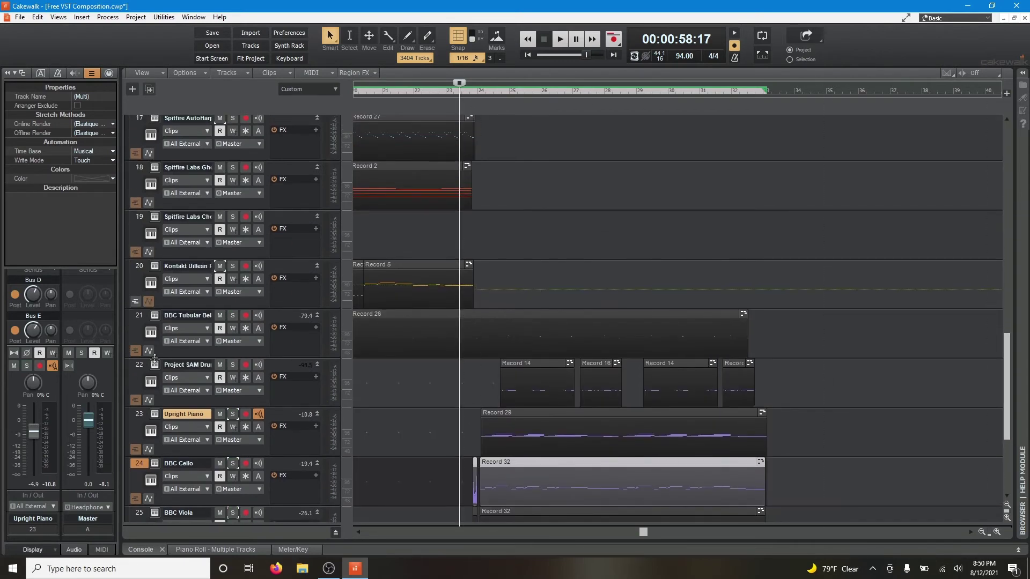
click(151, 381)
drag(661, 141, 472, 68)
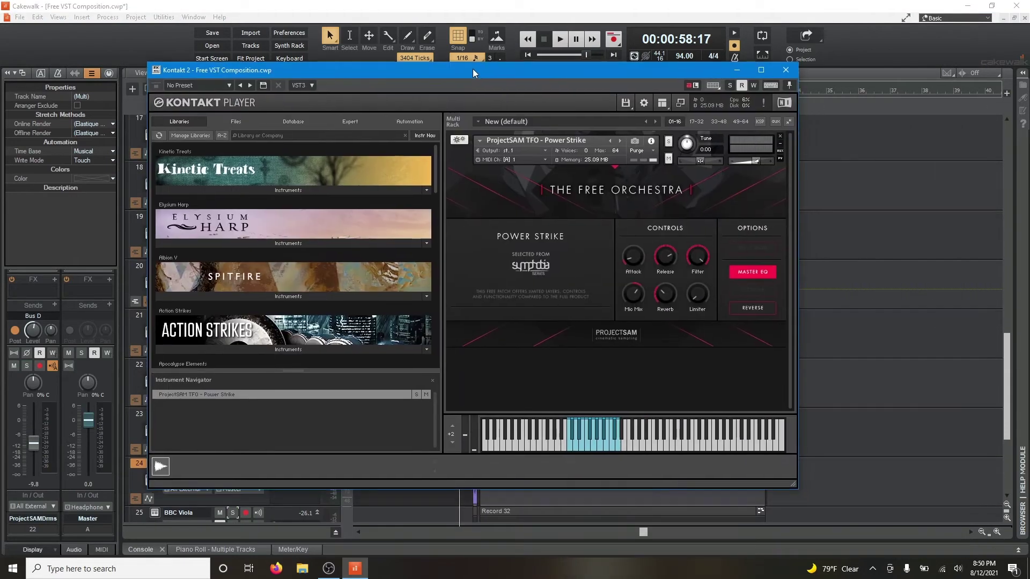
click(785, 69)
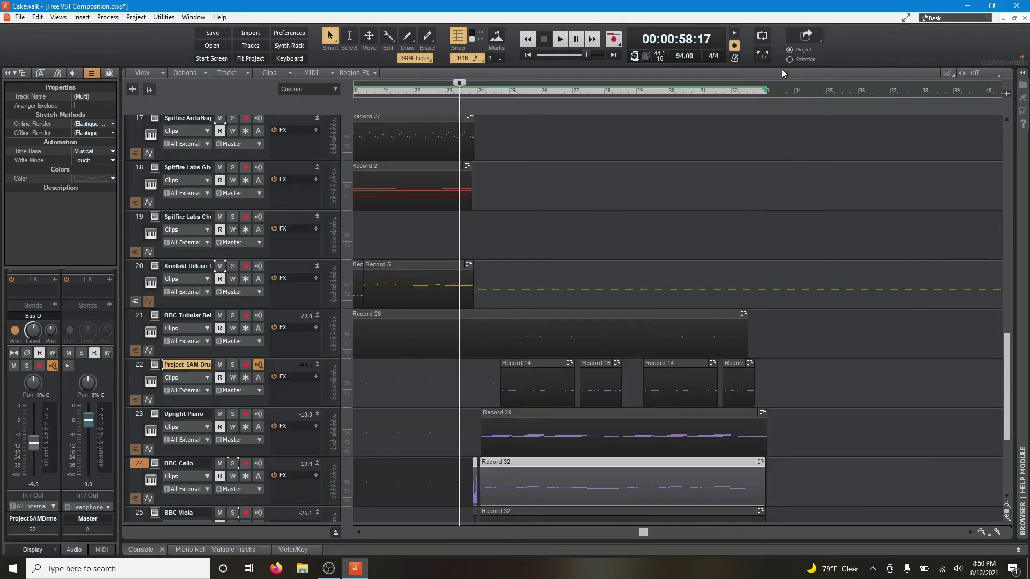
Solo the Project SAM drums and Upright Piano tracks, play them from 00:01:01:04, and stop
click(490, 354)
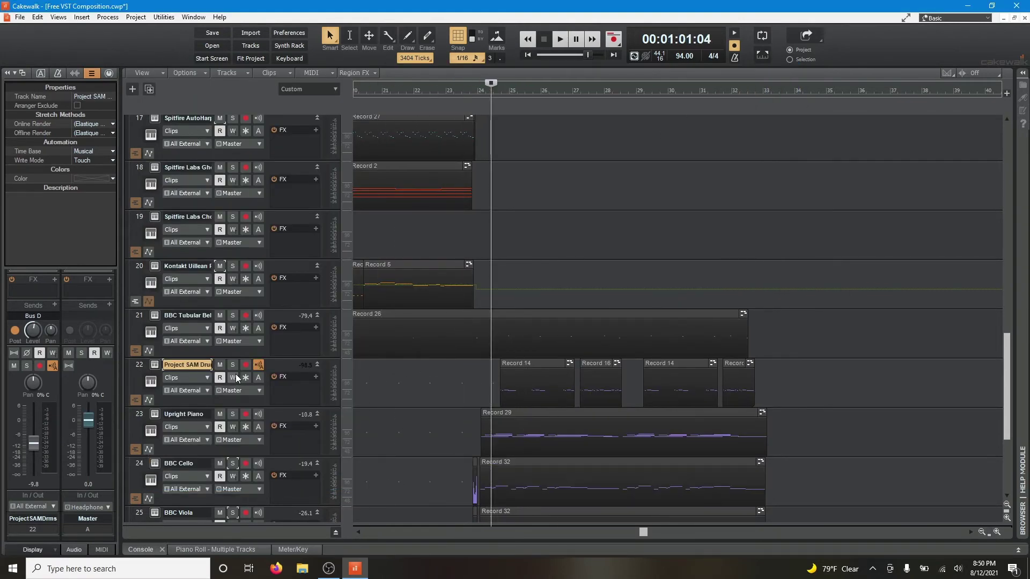
click(232, 365)
click(232, 414)
key(space)
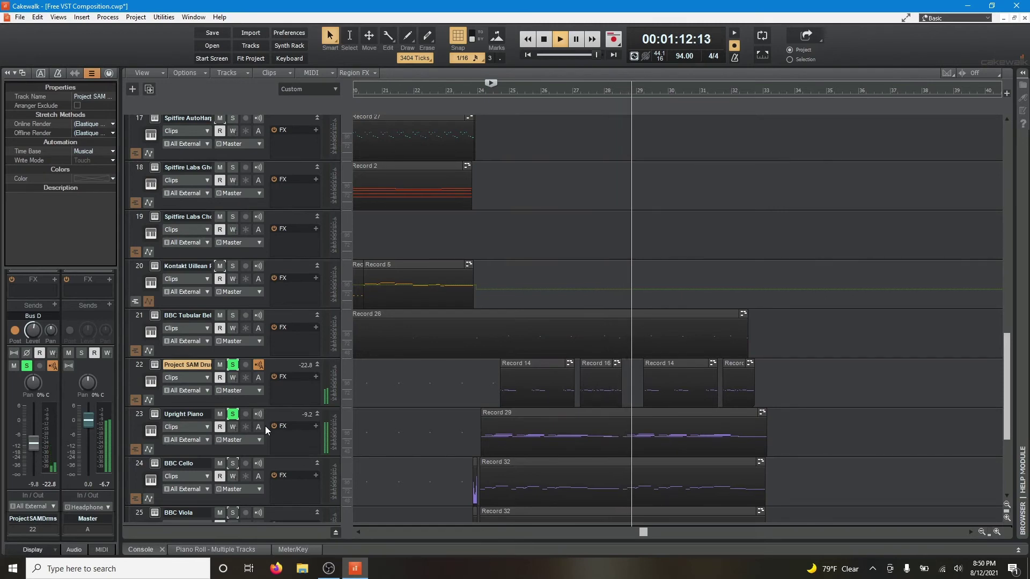
key(space)
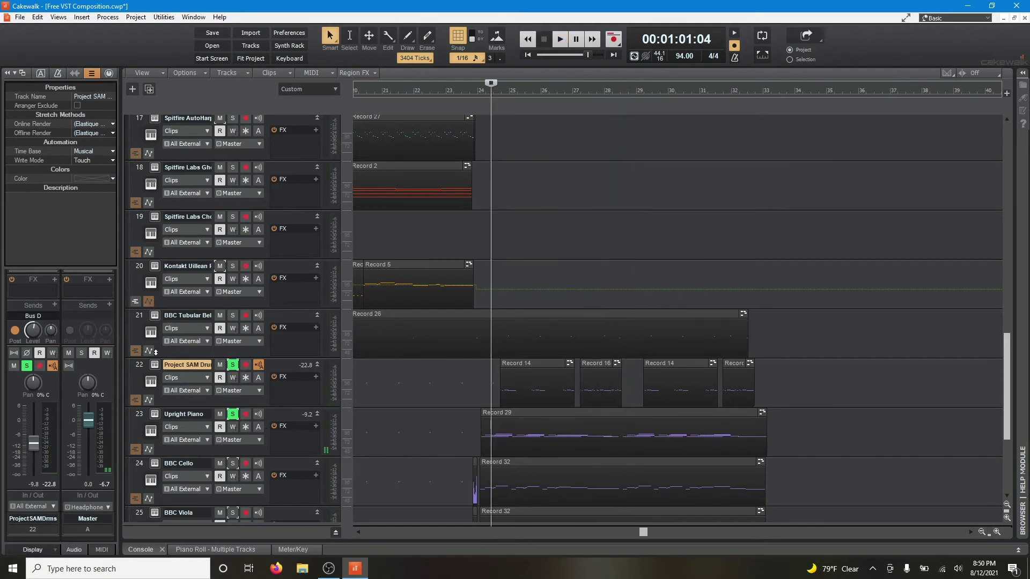
Show track 22's Power Strike patch in Kontakt Player again and minimize the plug-in window
click(154, 365)
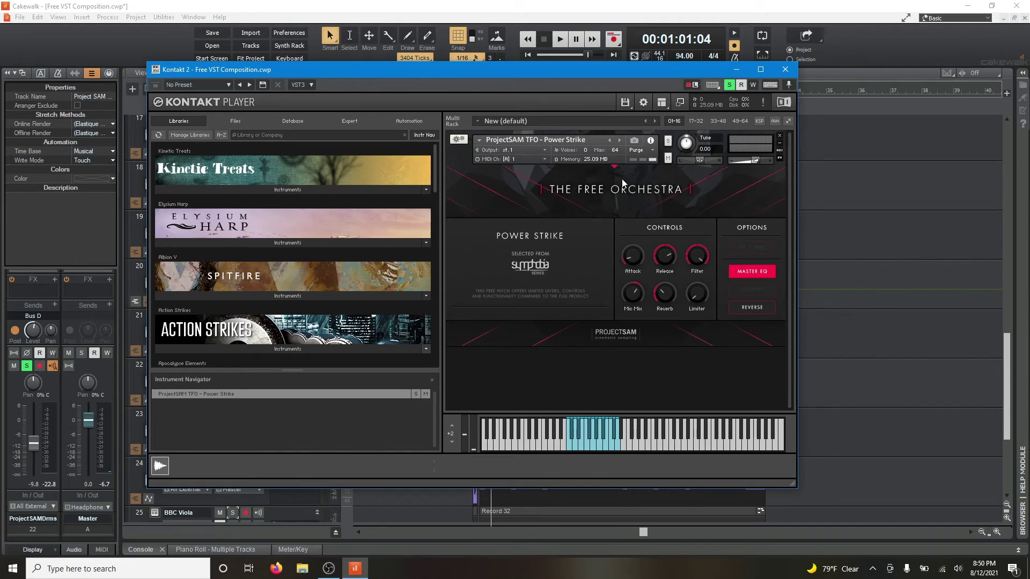
click(737, 69)
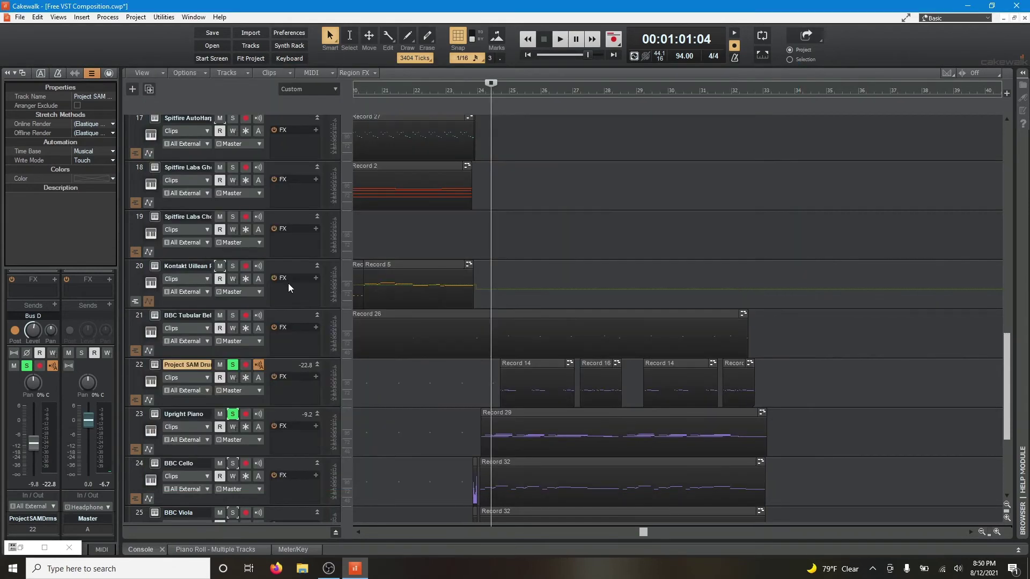
Add the BBC Tubular Bells to the solo, play from 00:01:01:04 while unsoloing the drums, stop, and unsolo the bells and piano
click(230, 317)
key(space)
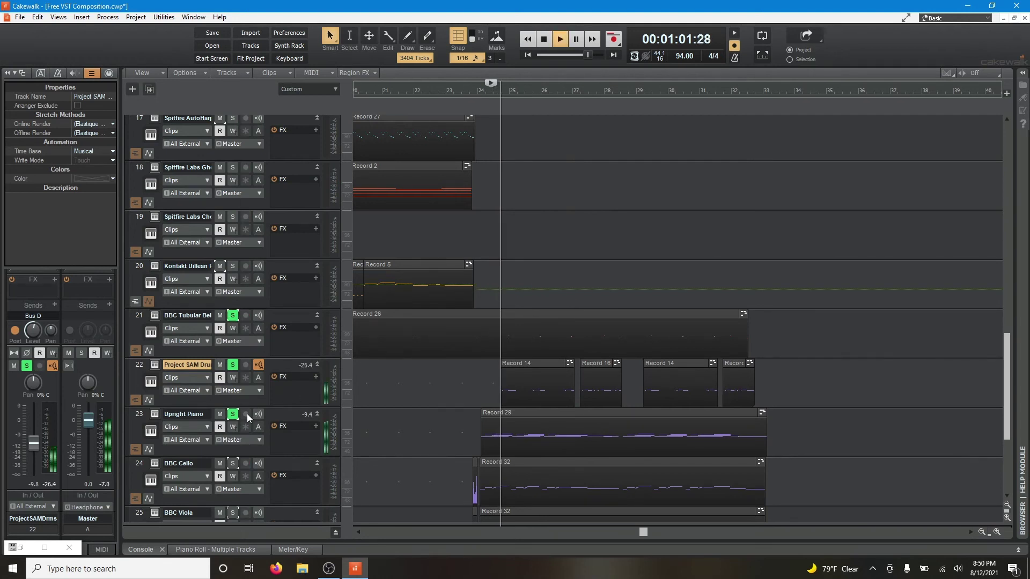
click(232, 365)
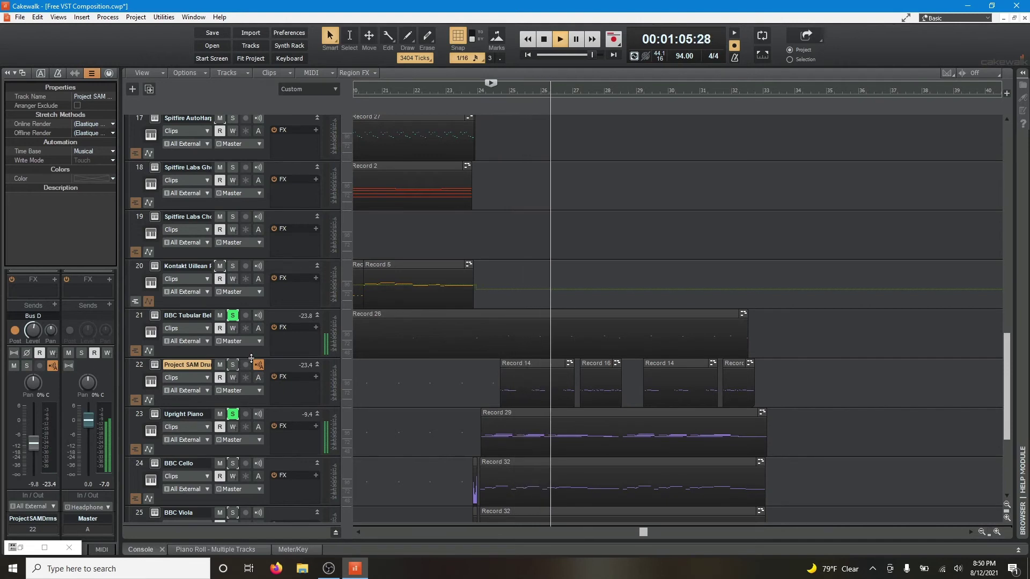
key(space)
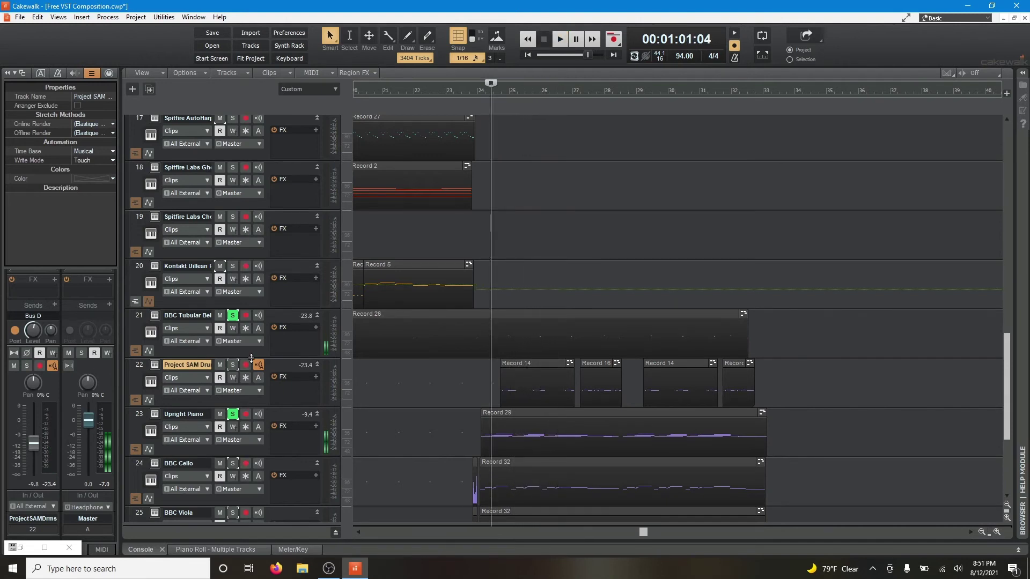
click(232, 315)
click(232, 414)
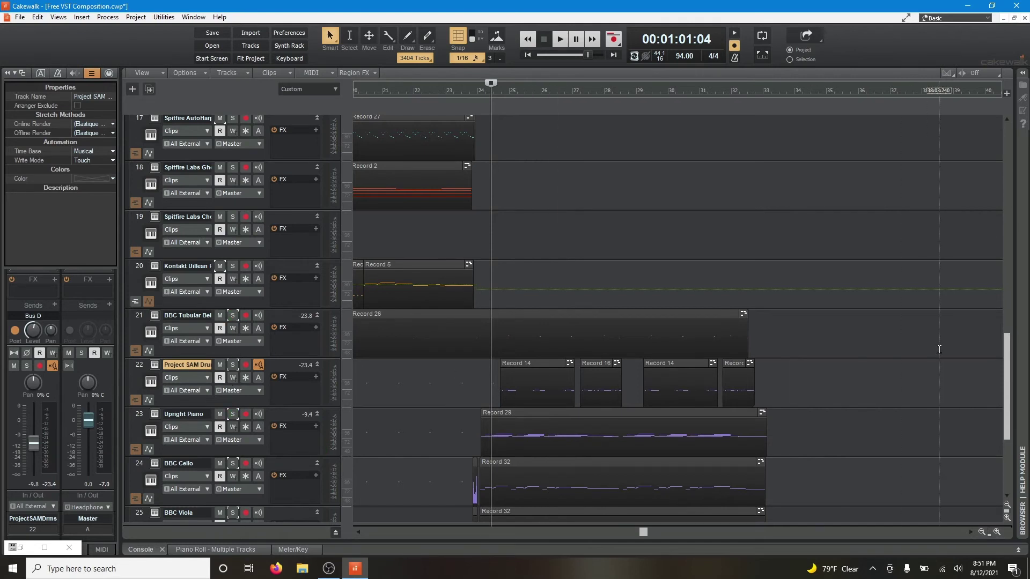
Solo Orchestral Tools track 16 and play it from 00:01:00:05, at the start of its Record 7 clip
scroll(582, 372, up, 3)
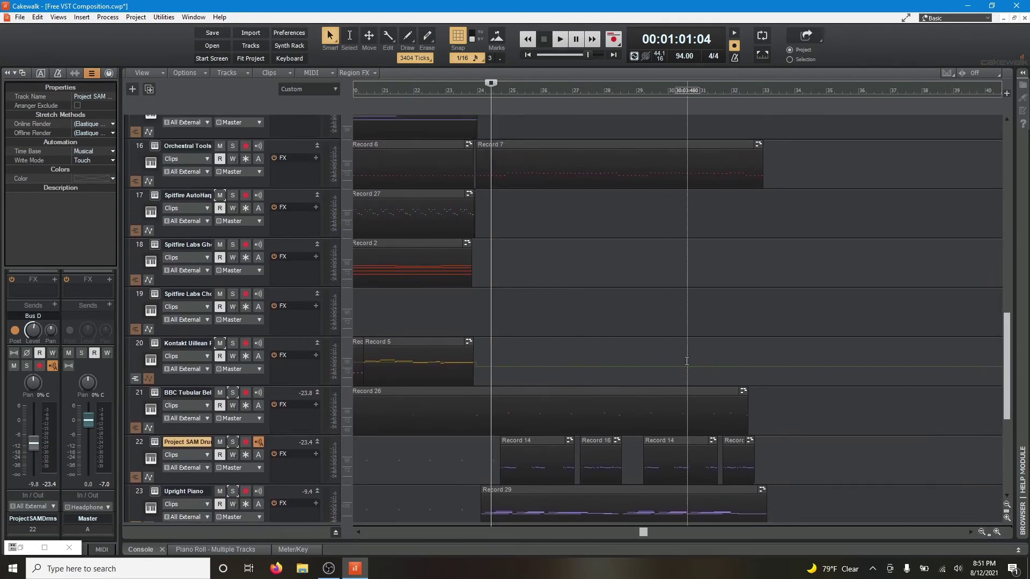
drag(1008, 378, 993, 351)
scroll(994, 346, up, 3)
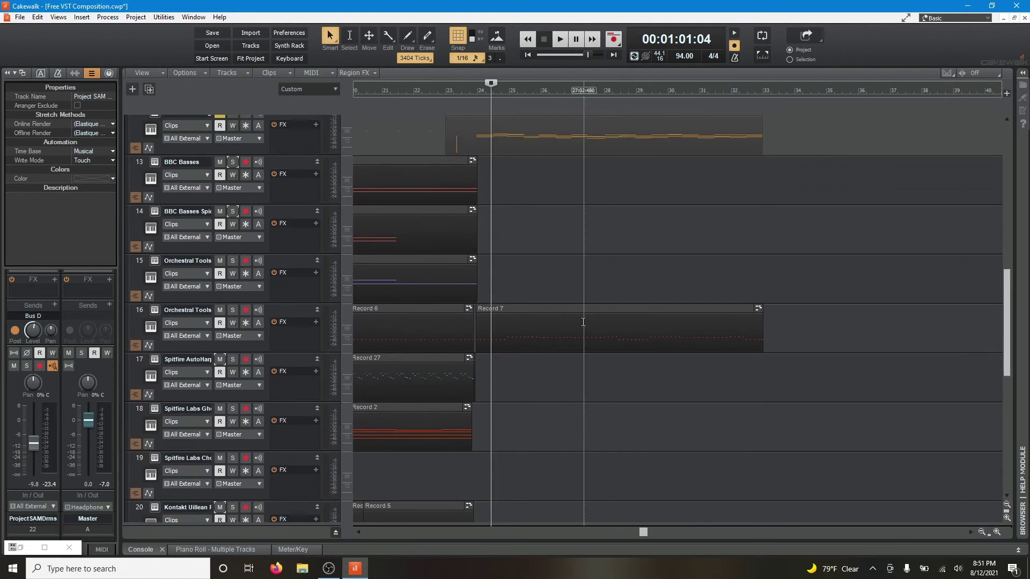
click(232, 310)
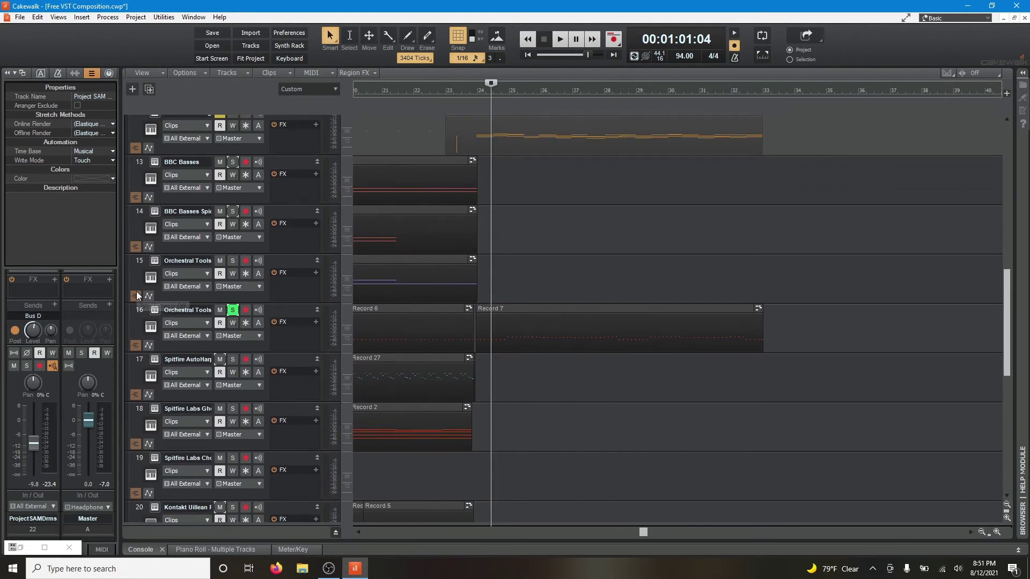
click(478, 365)
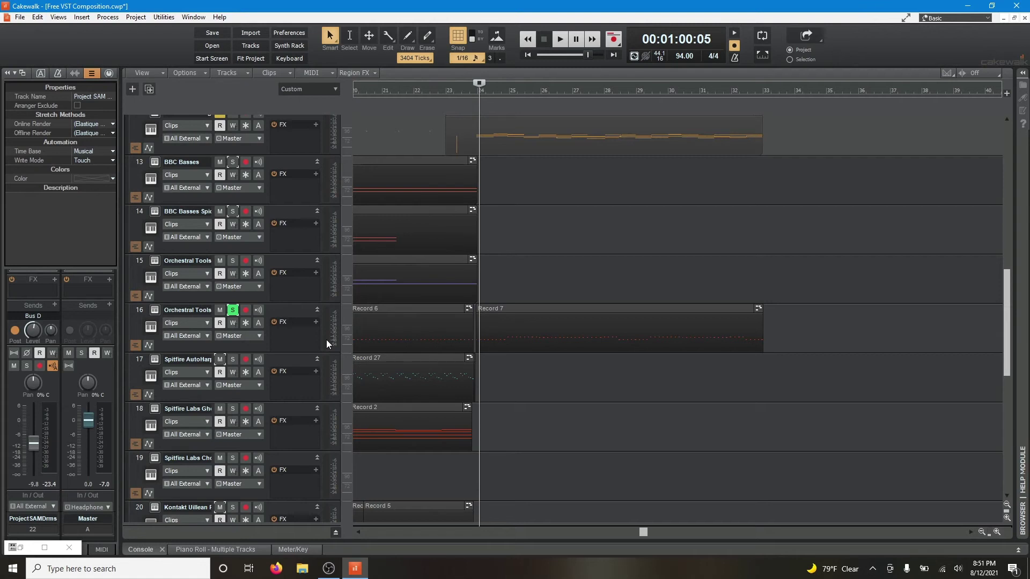
key(space)
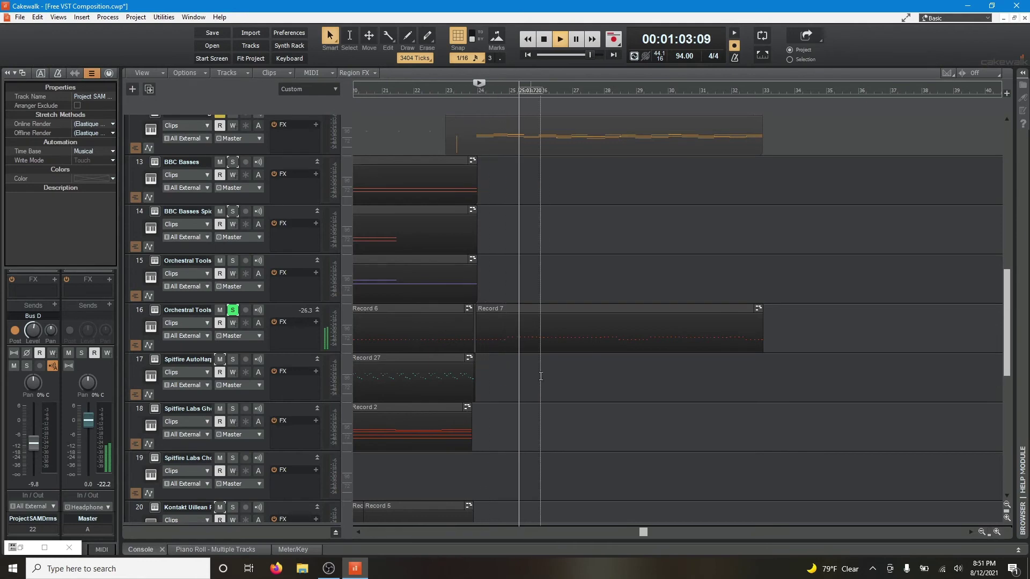
Look over the other tracks during playback, stop, and unsolo Orchestral Tools track 16
scroll(570, 385, down, 1)
scroll(570, 385, down, 5)
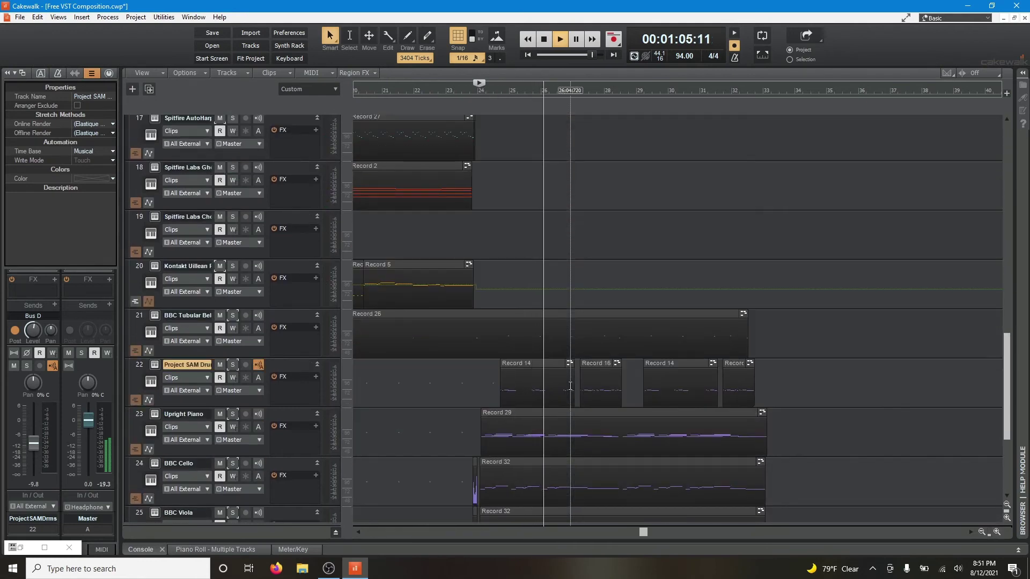
scroll(570, 386, up, 6)
scroll(570, 386, up, 4)
scroll(570, 385, down, 4)
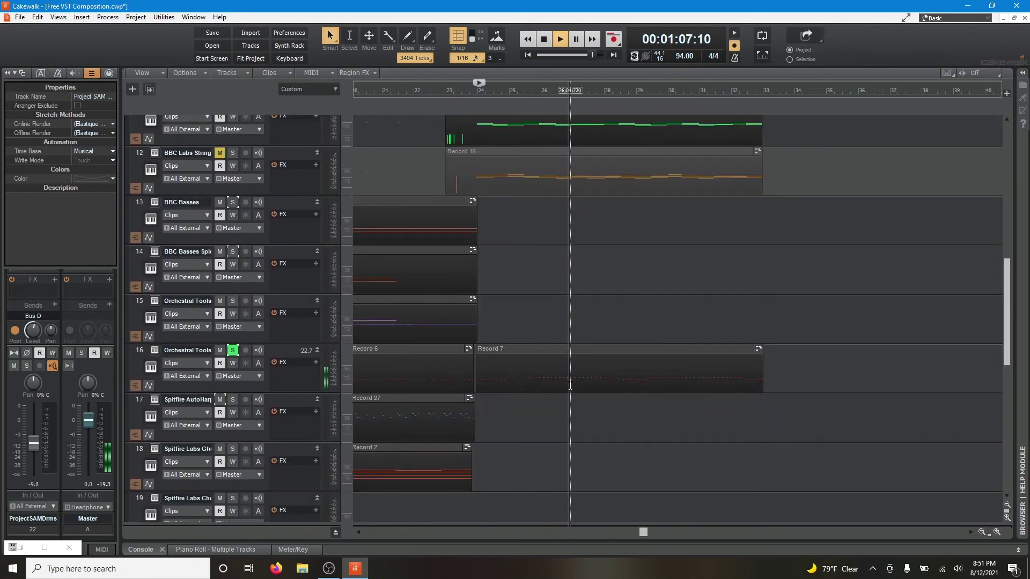
key(space)
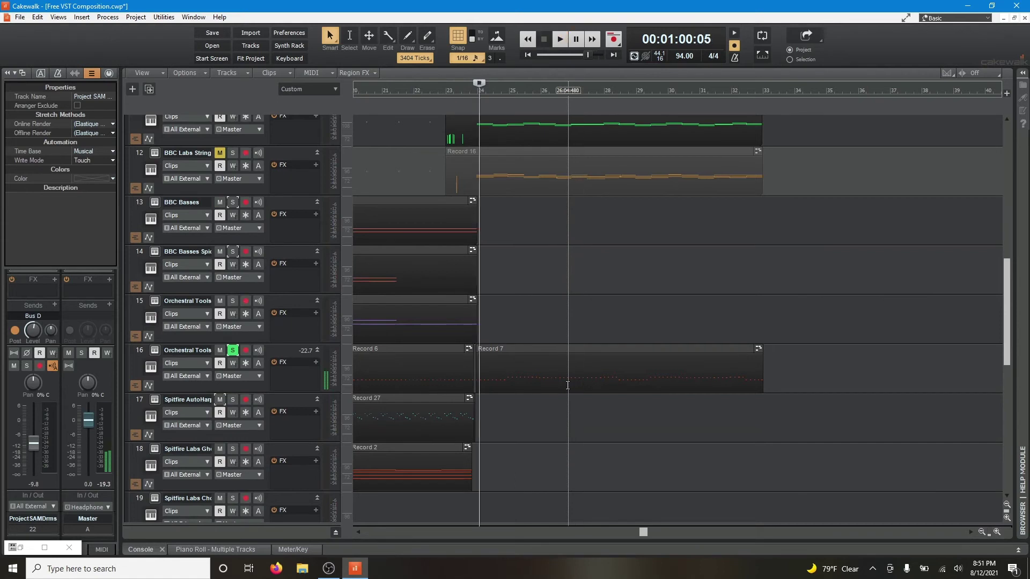
click(232, 351)
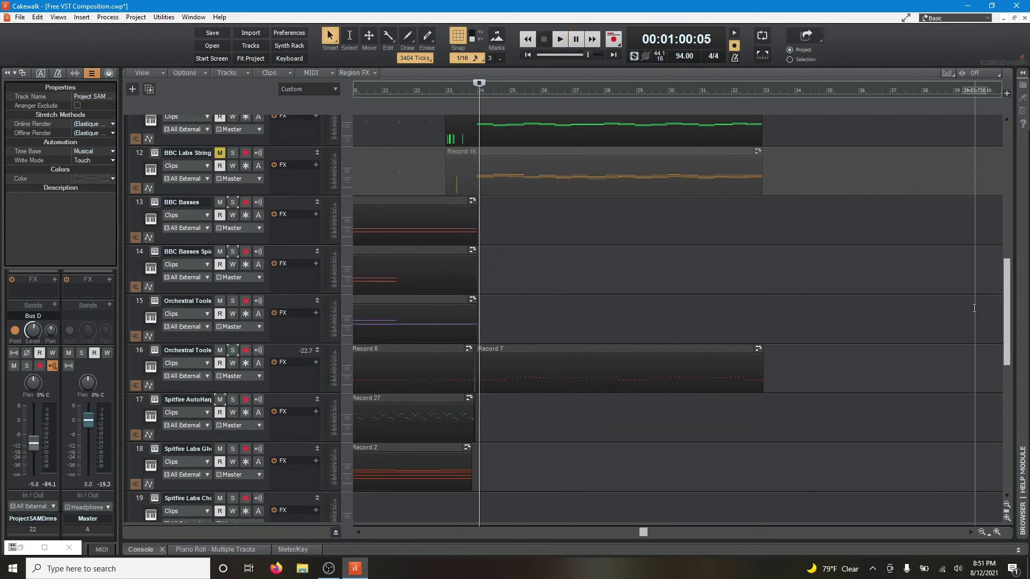
Select Spitfire Labs Strings track 12 and set the playback position to 00:00:57:13, where its Record 16 clip begins
drag(1006, 312, 1010, 284)
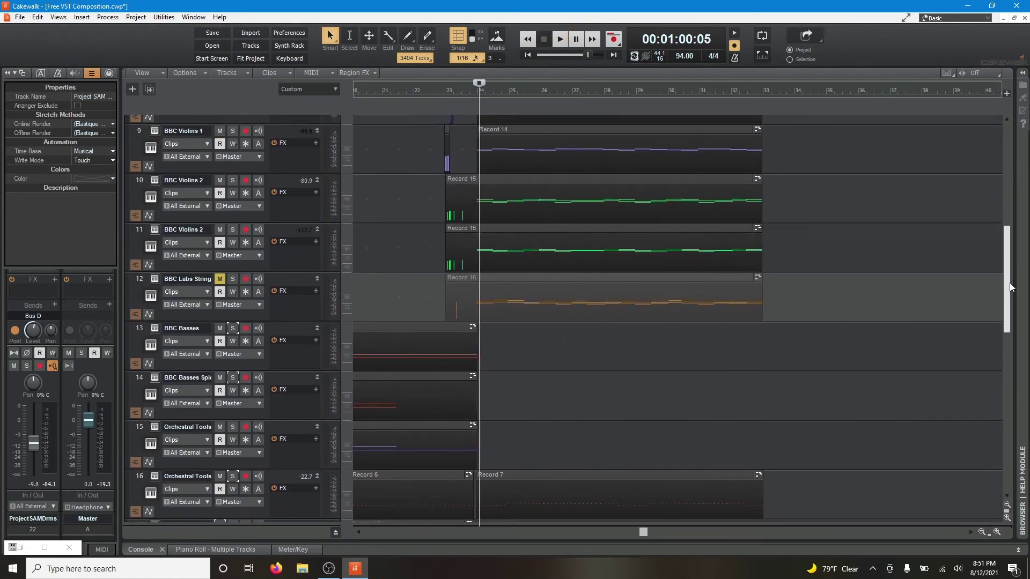
click(336, 280)
scroll(414, 375, down, 1)
scroll(459, 355, up, 3)
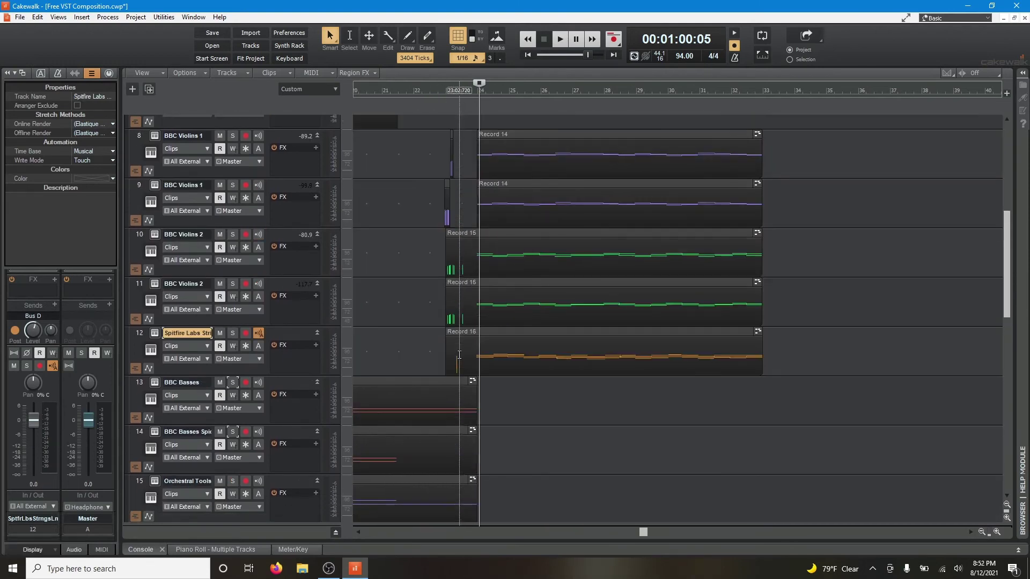
scroll(261, 399, down, 1)
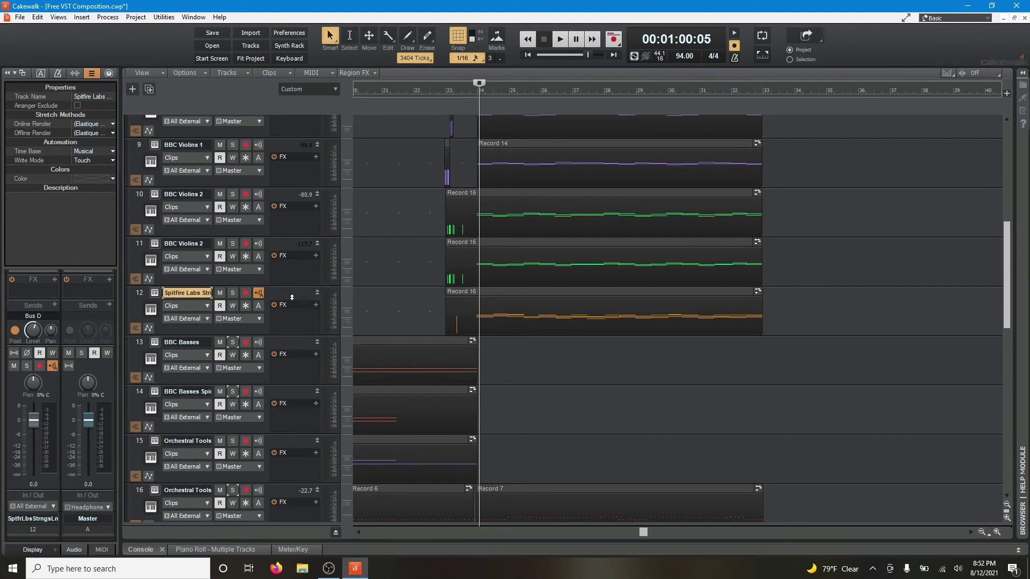
click(445, 233)
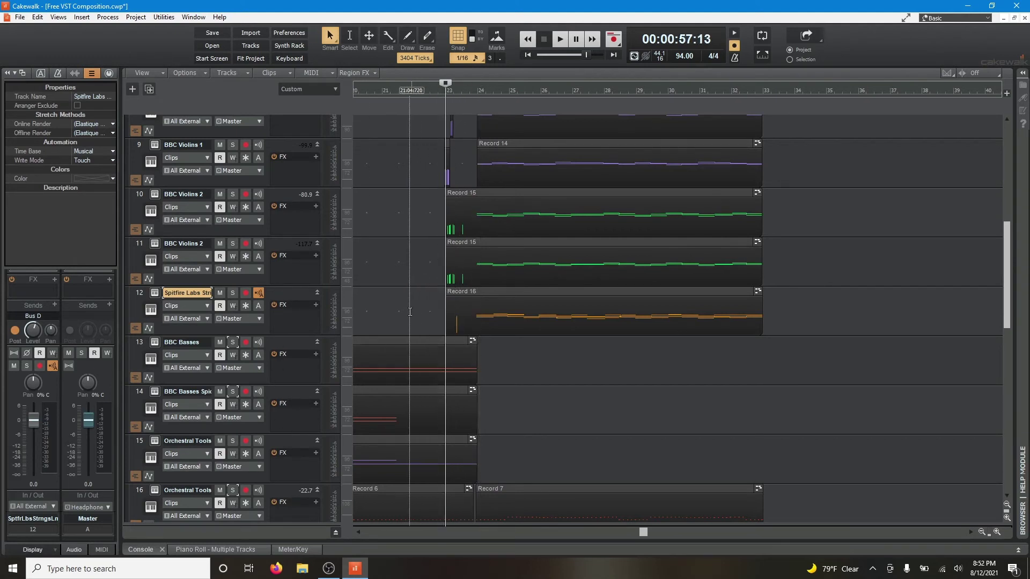
Open the LABS plug-in of track 12 to show its Strings: Long preset, and close the window
click(156, 294)
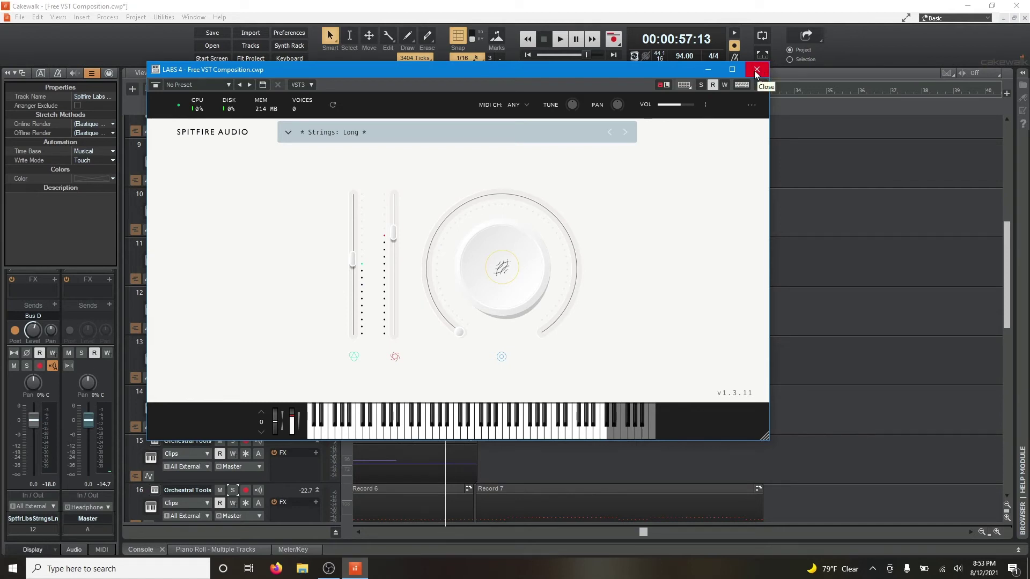
mouse_move(459, 192)
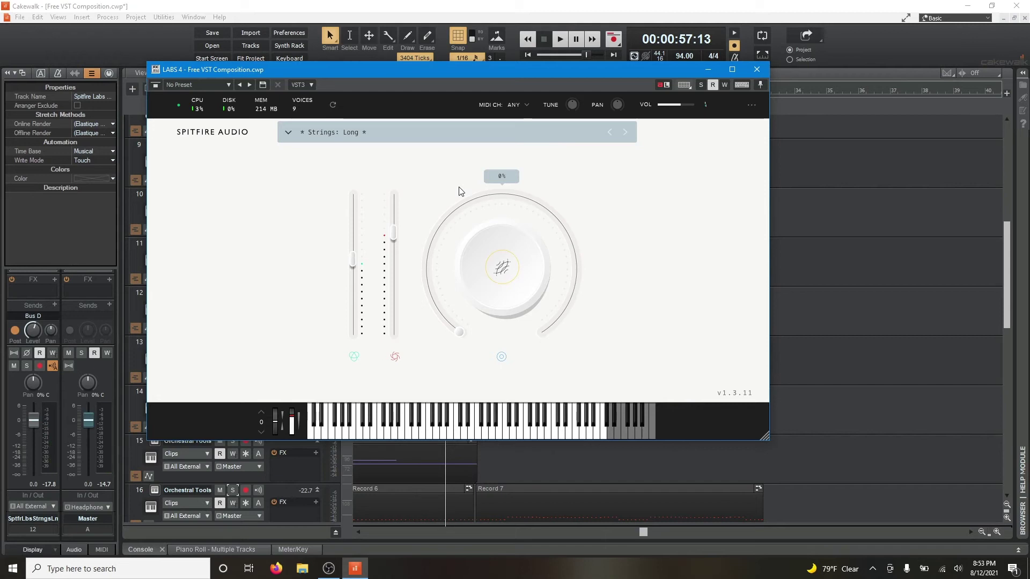
click(756, 69)
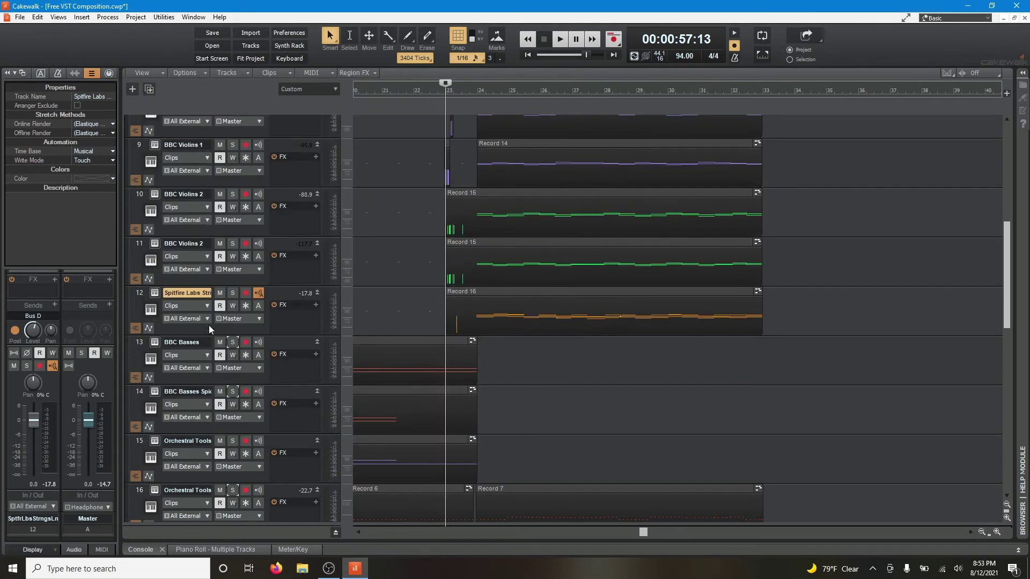
Solo Spitfire Labs Strings track 12, play it from 00:00:57:13, stop, and unsolo the track
click(232, 294)
key(space)
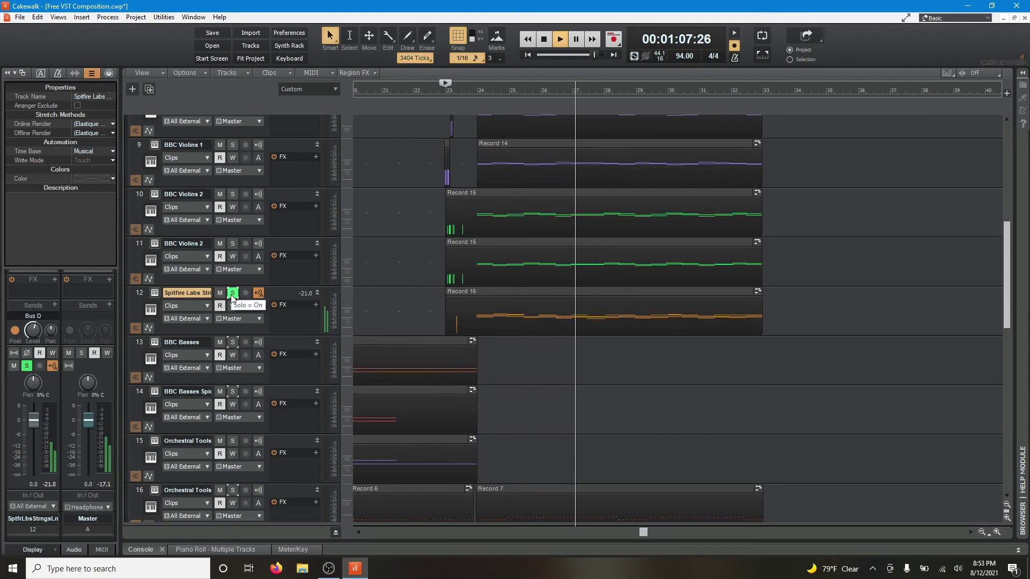
key(space)
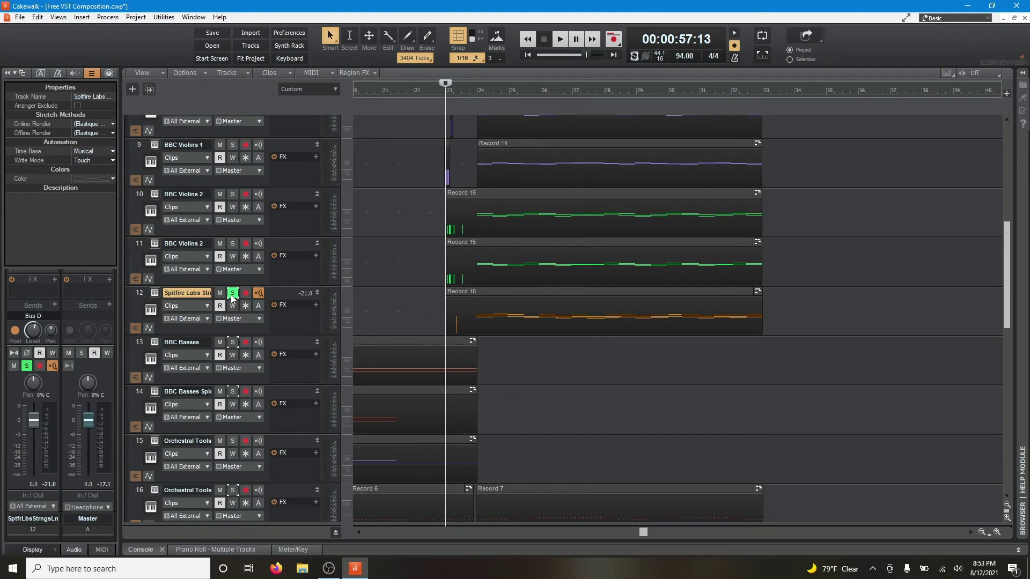
click(237, 294)
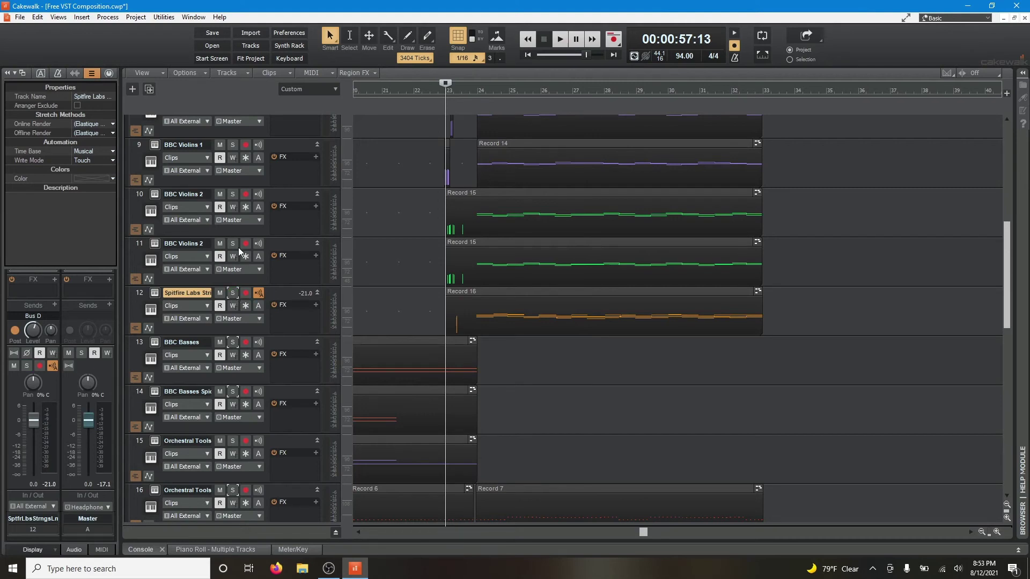
Open the BBC Symphony Orchestra plug-in of BBC Violins 2 track 11 to show its Spiccato articulation, select the track, and close the window
click(155, 244)
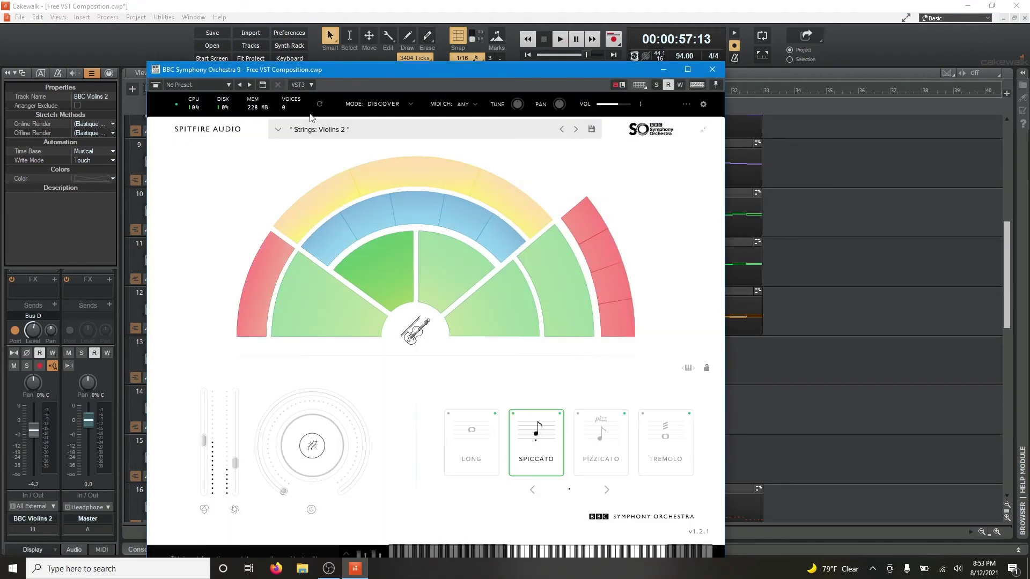
drag(312, 75, 467, 91)
click(139, 244)
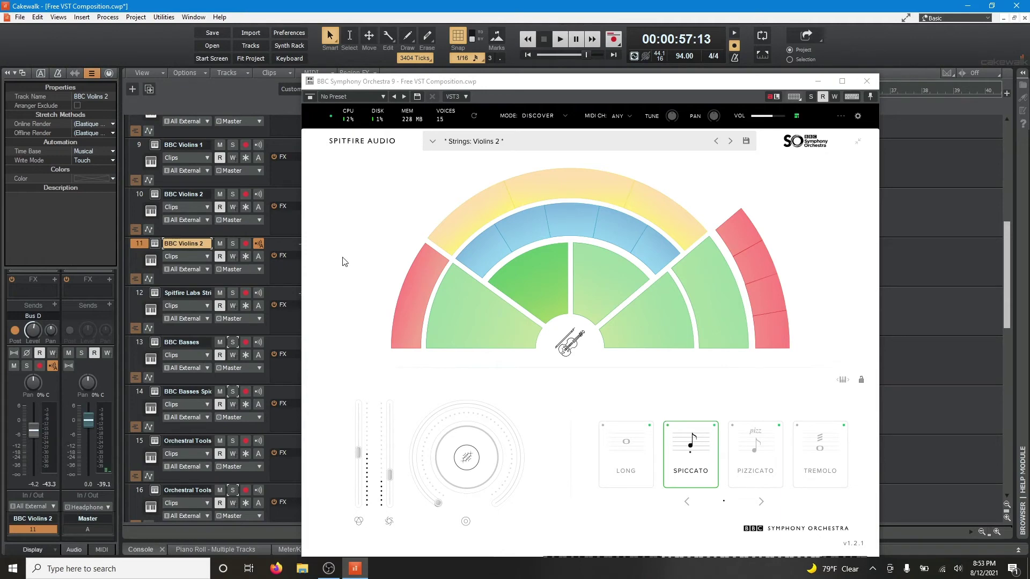
drag(485, 81, 506, 134)
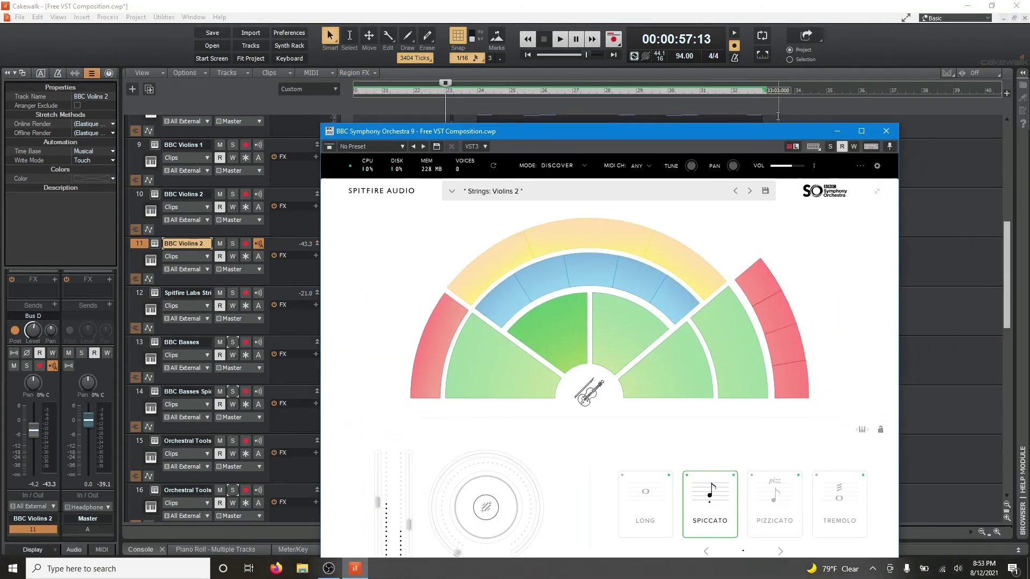
click(885, 132)
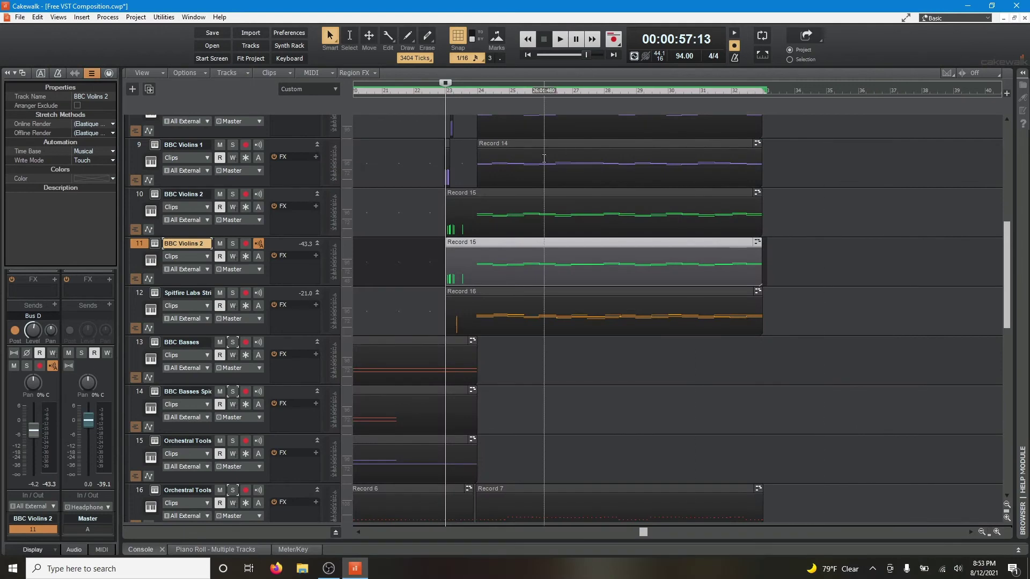
Open the plug-in of BBC Violins 2 track 10 to show its Long articulation, close it, and select Spitfire Labs Strings track 12
click(143, 197)
click(154, 196)
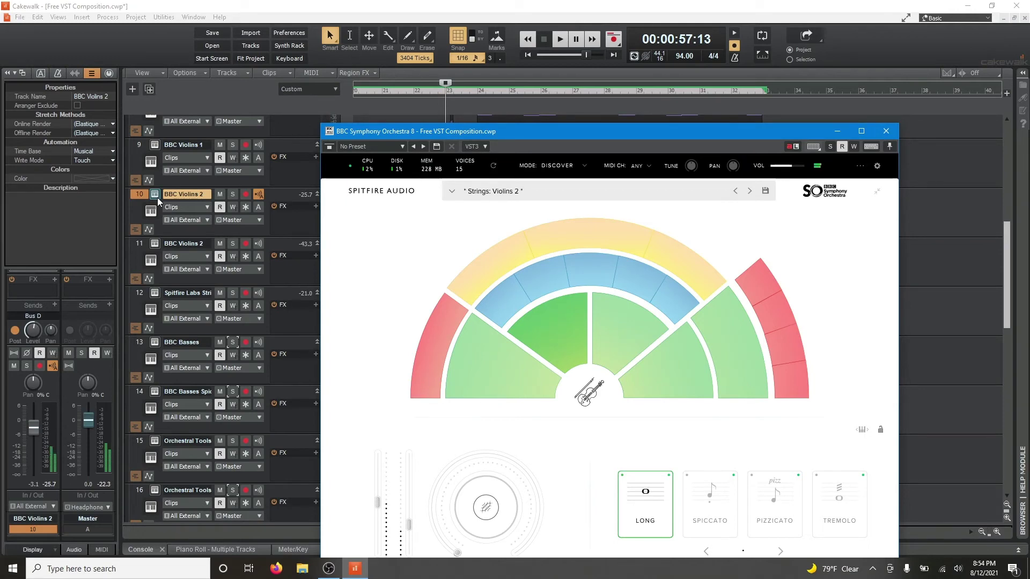
click(885, 131)
click(144, 300)
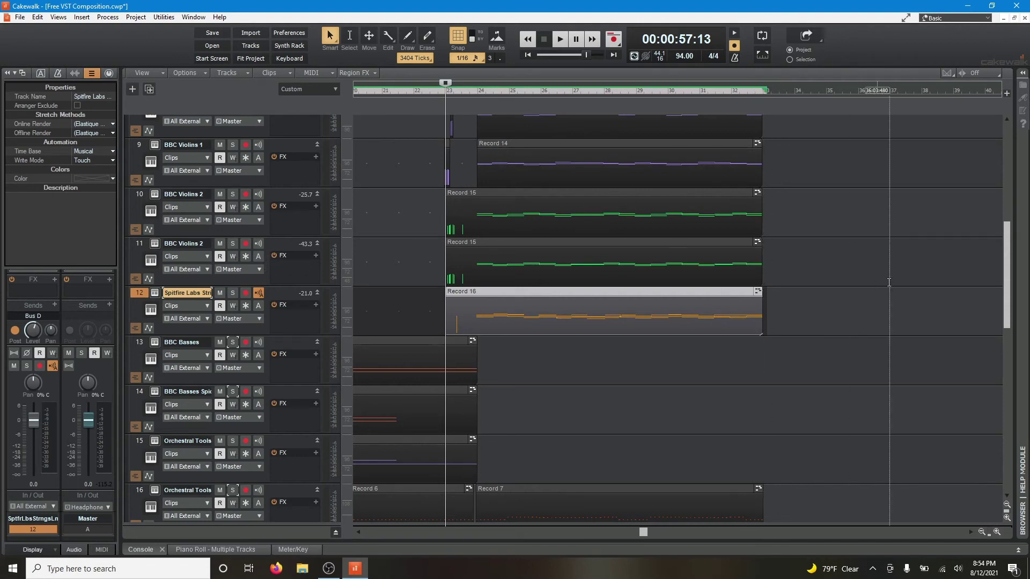
Solo BBC Violins 2 tracks 10 and 11 together with Spitfire Labs Strings track 12, and play them from 00:00:57:13
scroll(1006, 307, down, 1)
scroll(972, 446, down, 1)
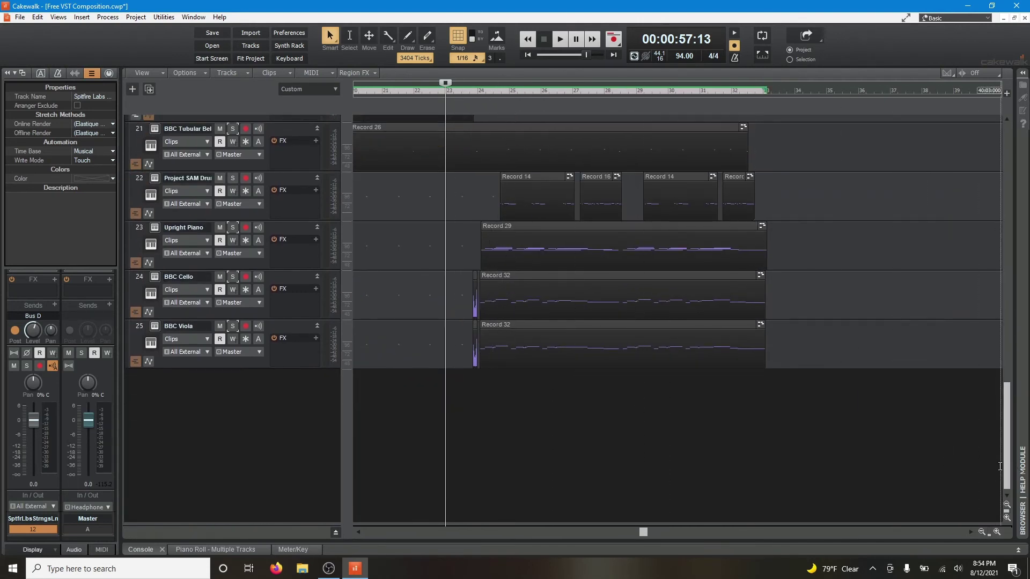
drag(1001, 466, 995, 279)
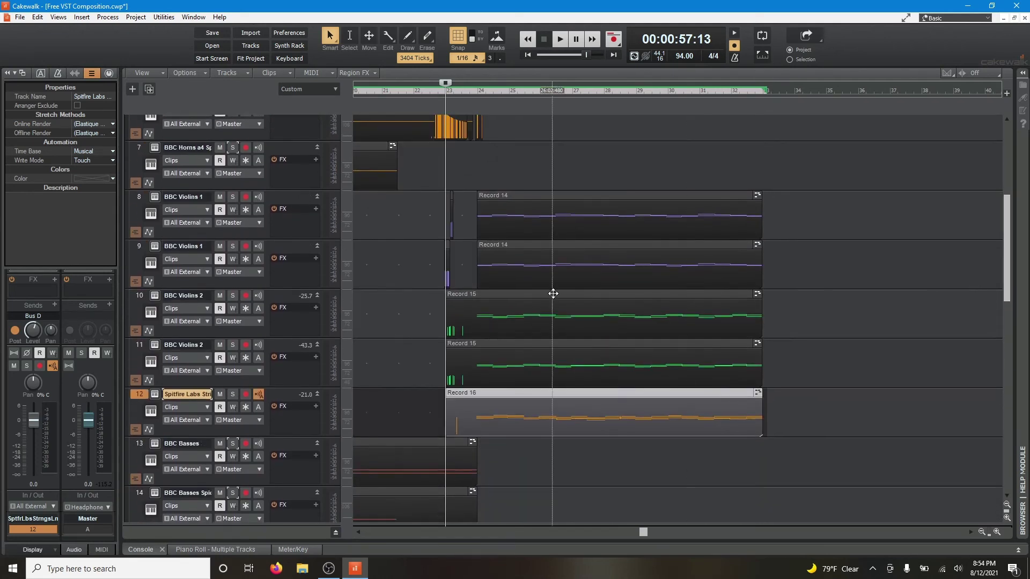
click(144, 347)
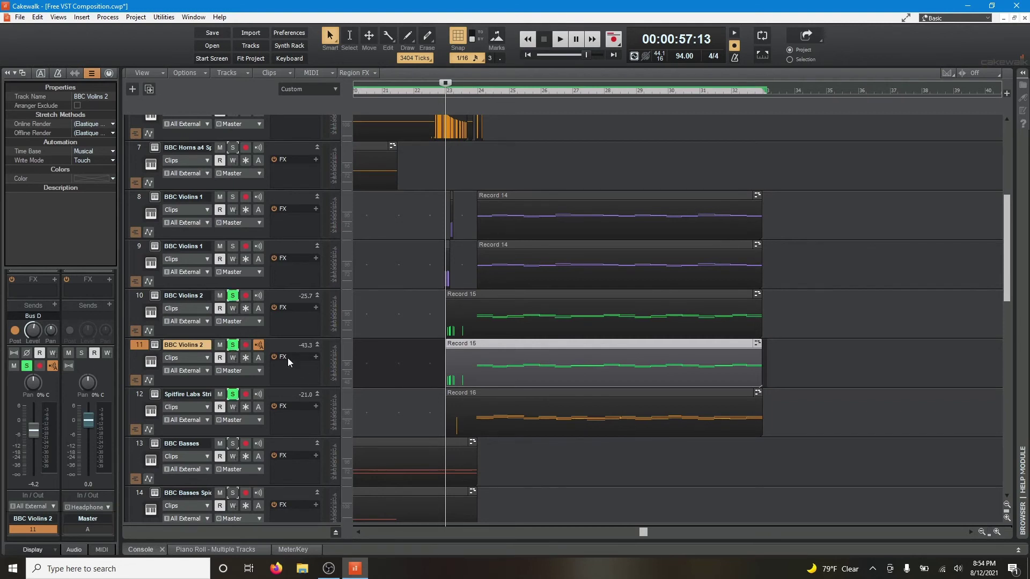
key(space)
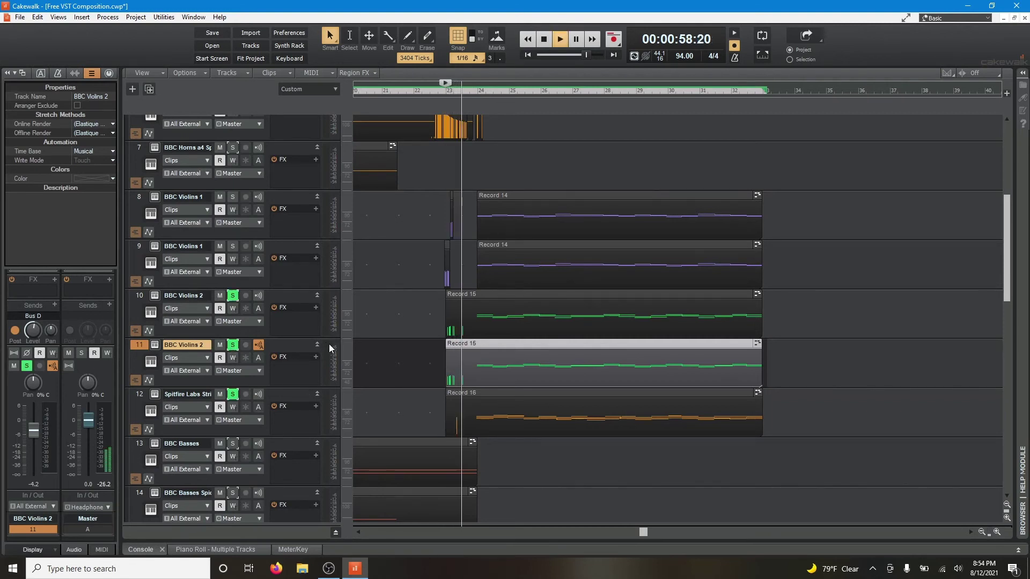
Add BBC Violins 1 tracks 9 and 8 to the soloed playback, stop, and replay the passage with tracks 9 and 11 unsoloed
click(232, 246)
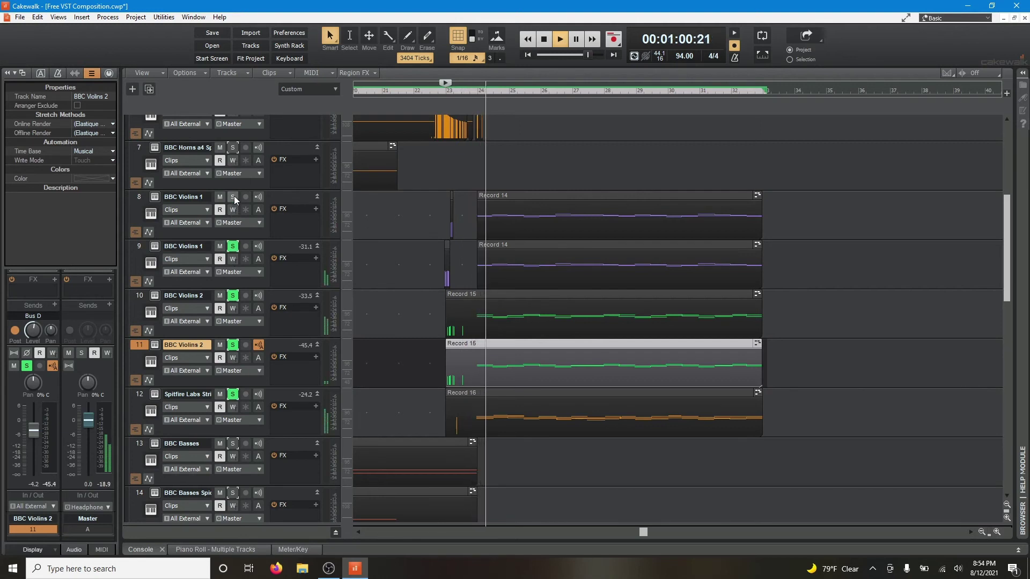
click(233, 197)
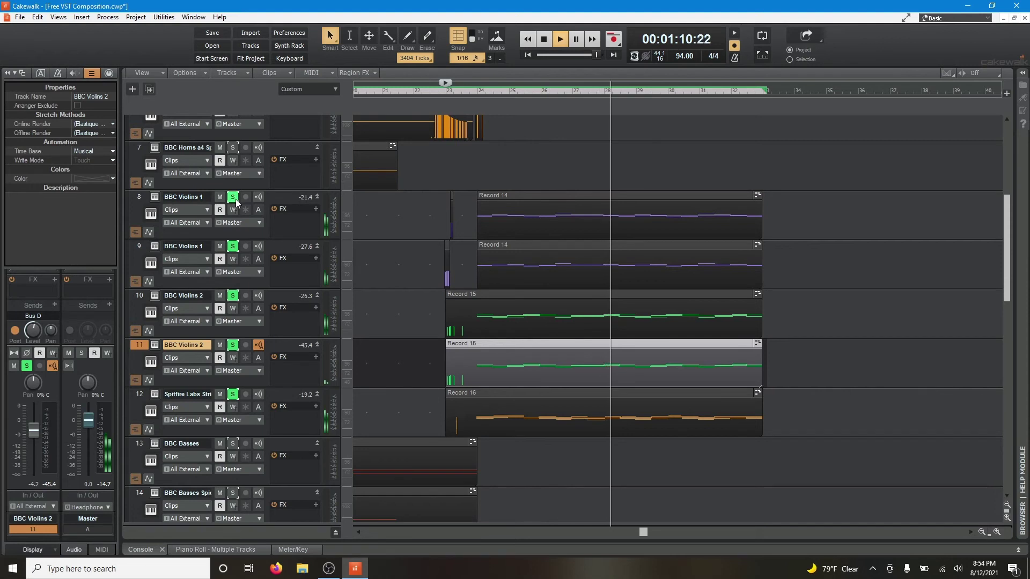
key(space)
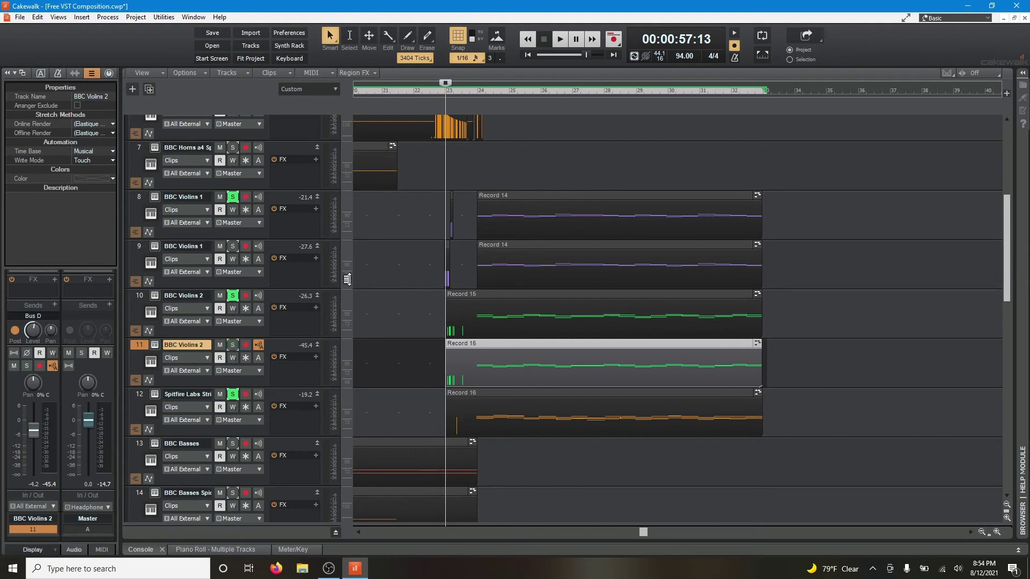
key(space)
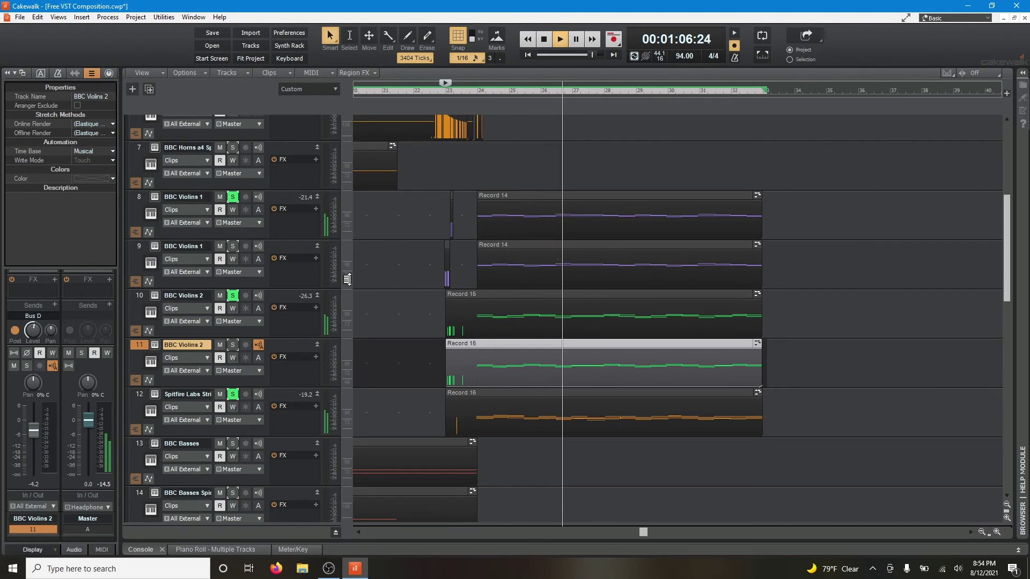
key(space)
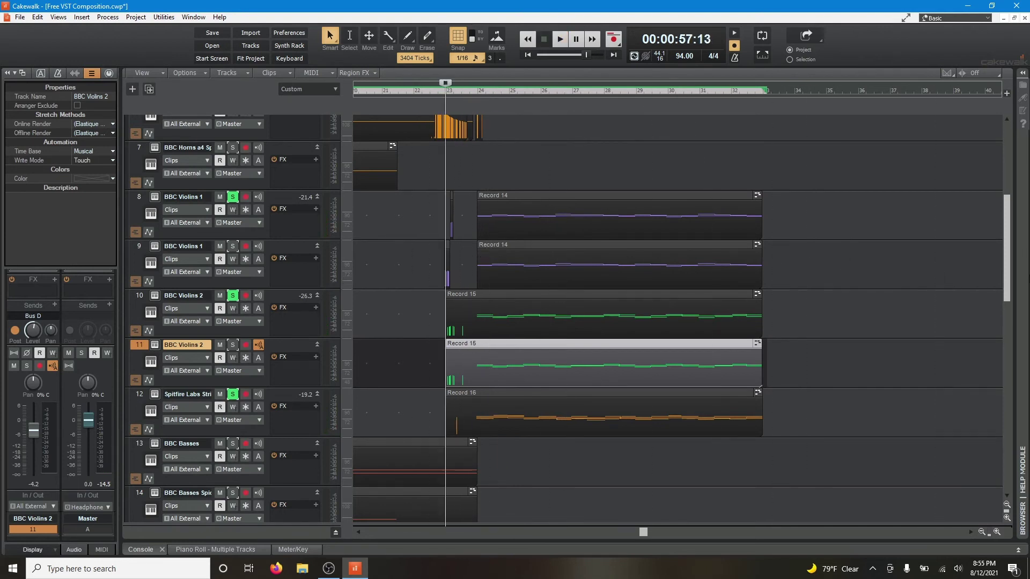
Clear the solos on the violin and Spitfire Labs Strings tracks, and mute BBC Violins 2 track 11 and BBC Violins 1 track 9
drag(1007, 279, 1006, 241)
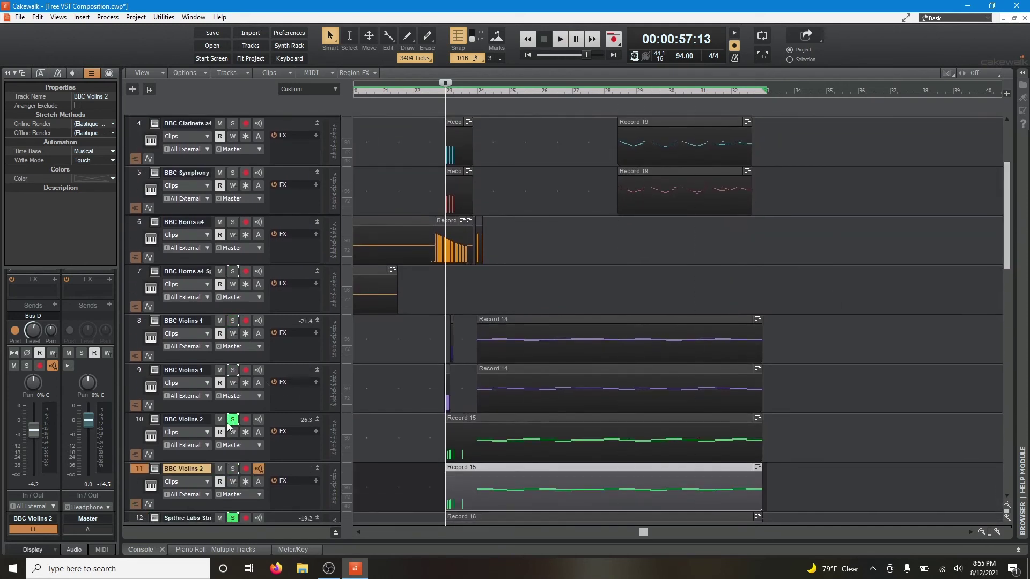
click(220, 469)
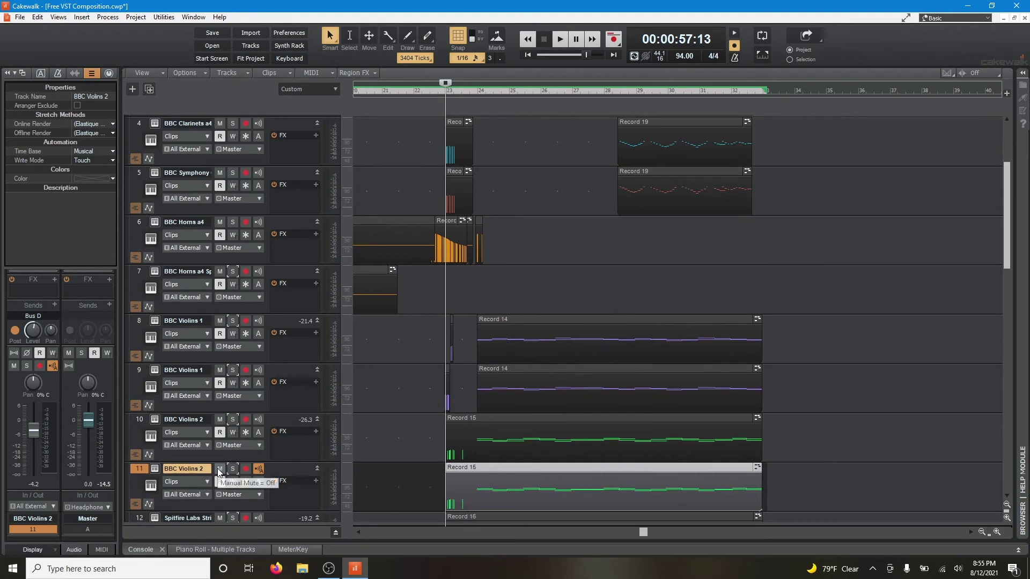
click(218, 371)
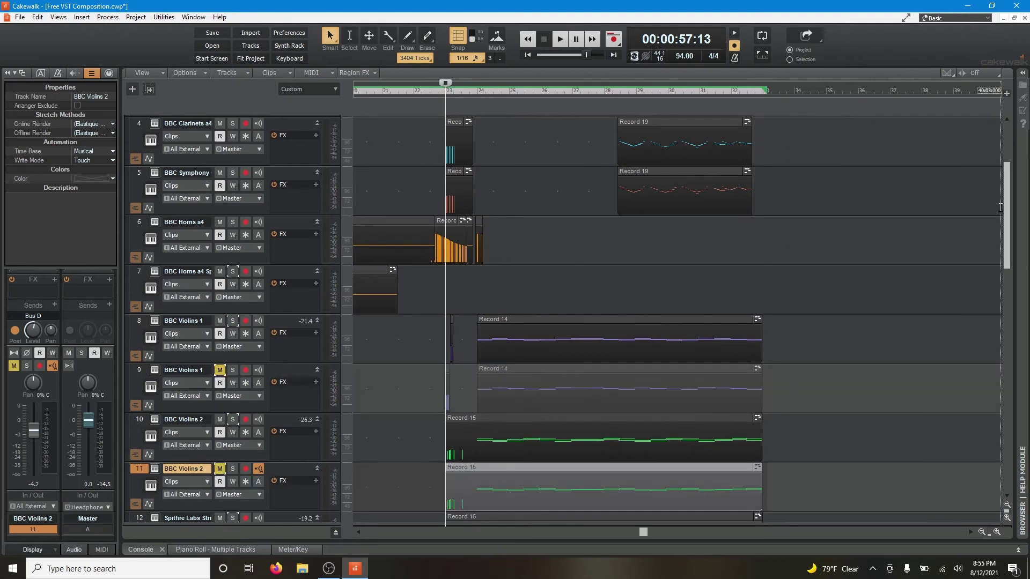
Select Orchestral Tools track 2 and set the playback position to 00:00:57:09, just before its Record 22 clip
drag(1006, 243, 1003, 190)
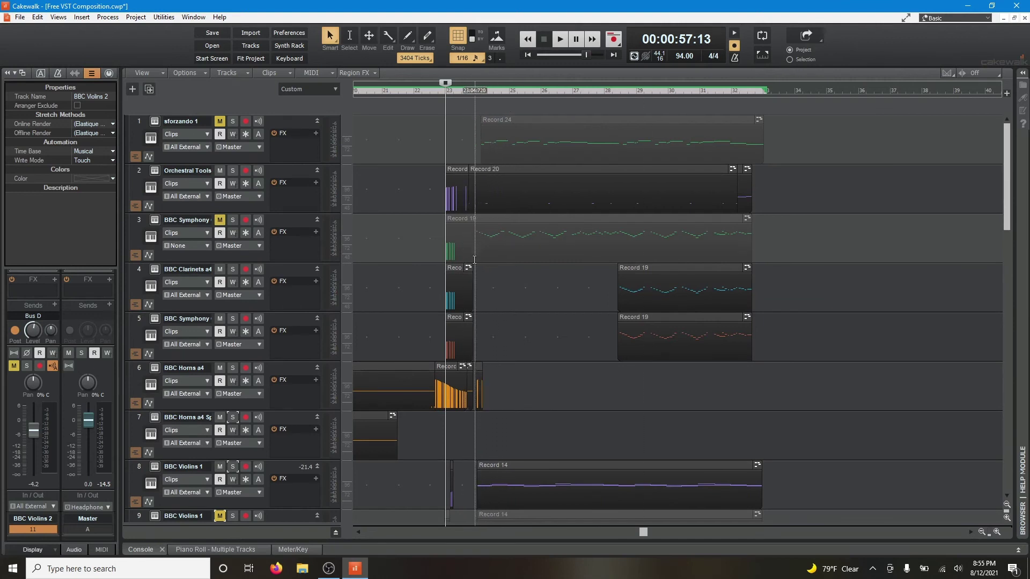
click(476, 291)
click(477, 290)
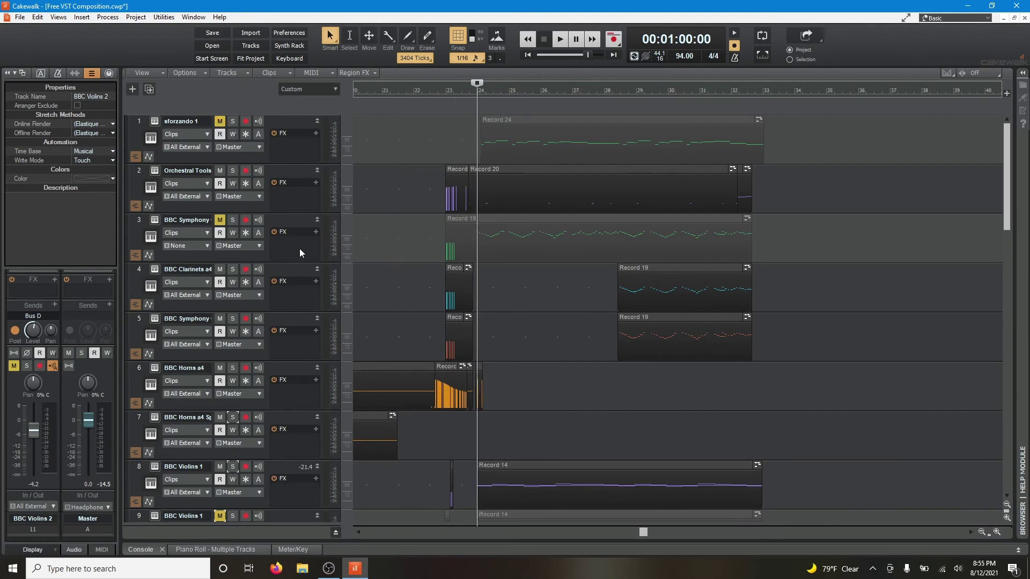
click(194, 176)
click(442, 95)
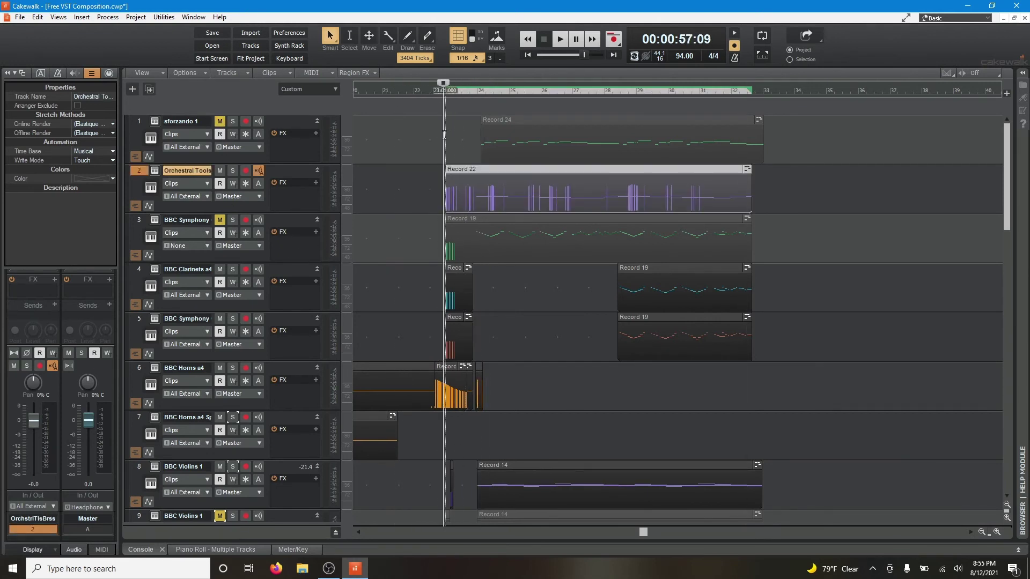
Play from 00:00:57:09 with Orchestral Tools track 2 soloed, stop, and unsolo the track
key(space)
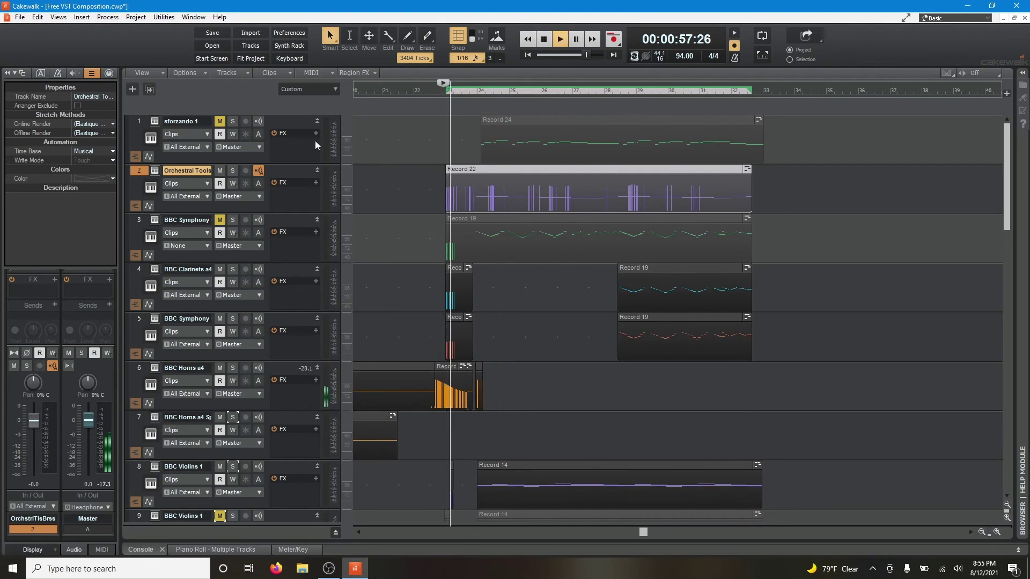
click(232, 170)
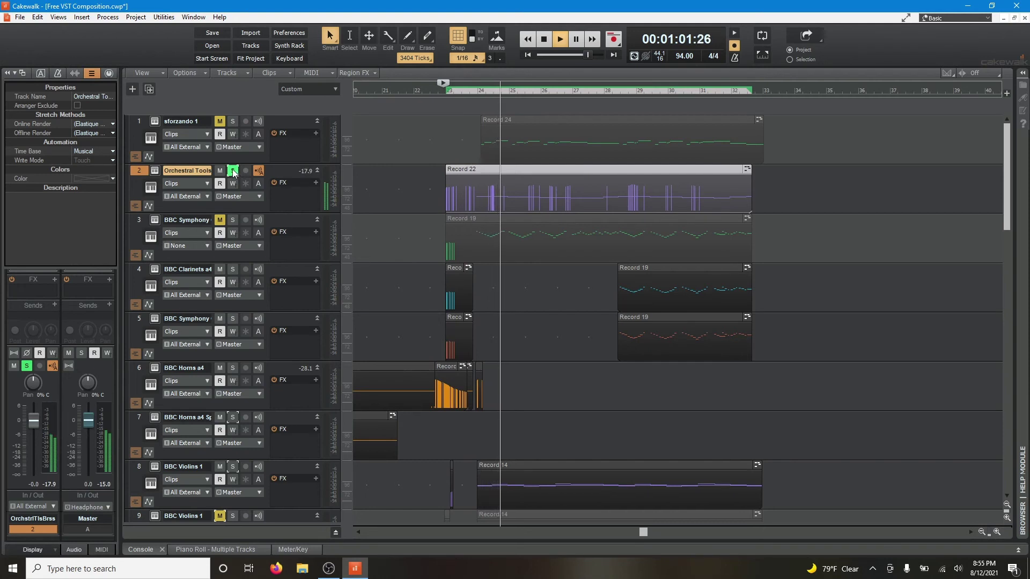
key(space)
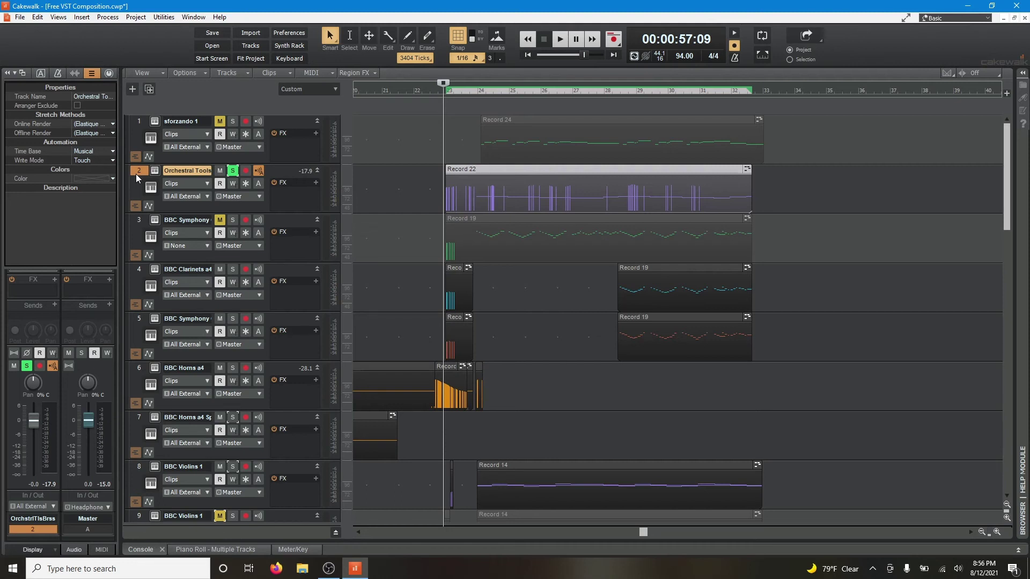
click(233, 171)
Solo BBC Clarinets track 4 and BBC Symphony track 5, and play them from 00:01:10:11, just before their Record 19 clips
click(492, 284)
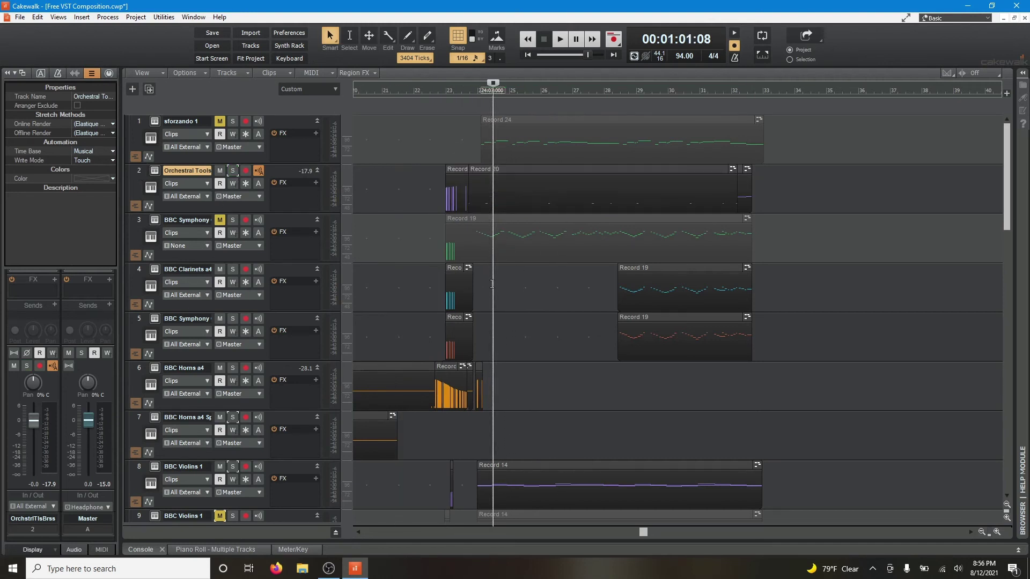
click(480, 290)
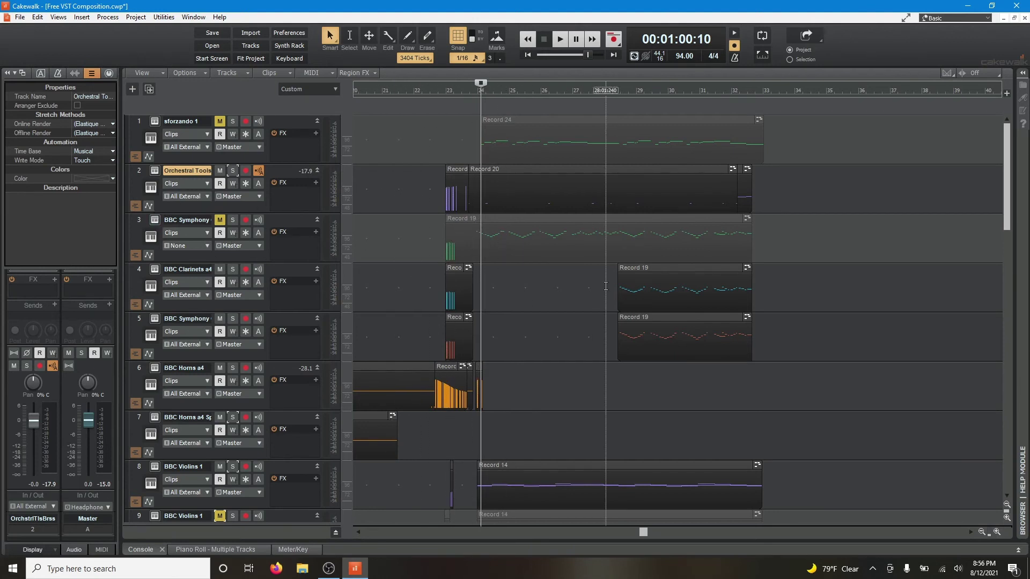
click(605, 306)
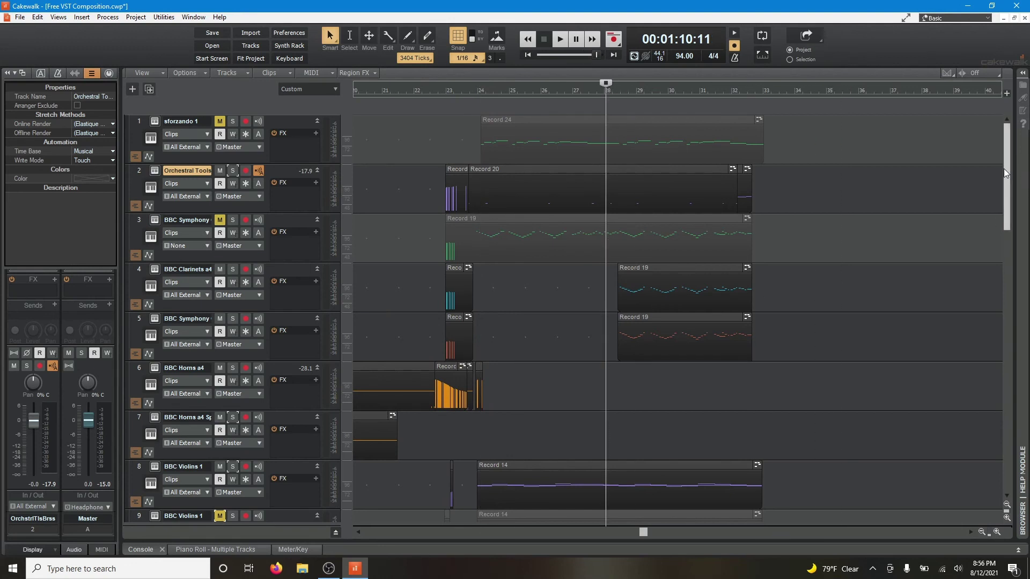
drag(1006, 173, 1008, 205)
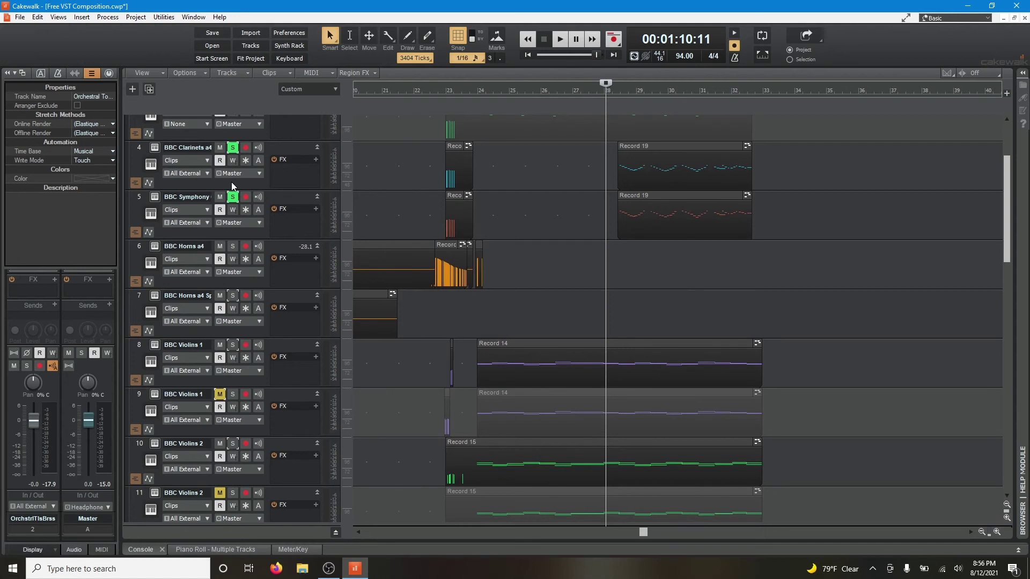
key(space)
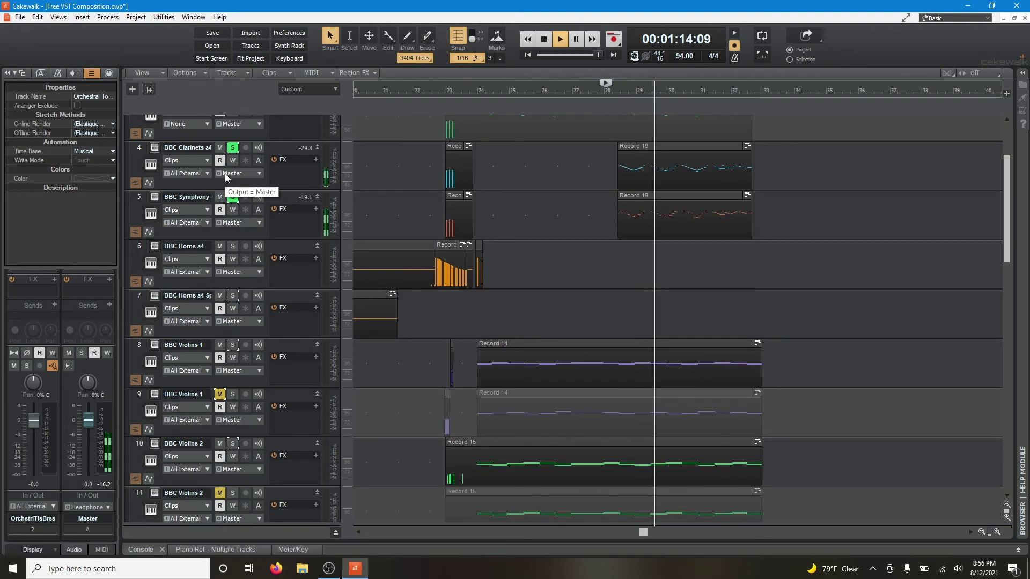
Open the plug-in of BBC Clarinets track 4 to show its Woodwinds: Clarinets a3 preset, close the window, and stop playback
click(155, 148)
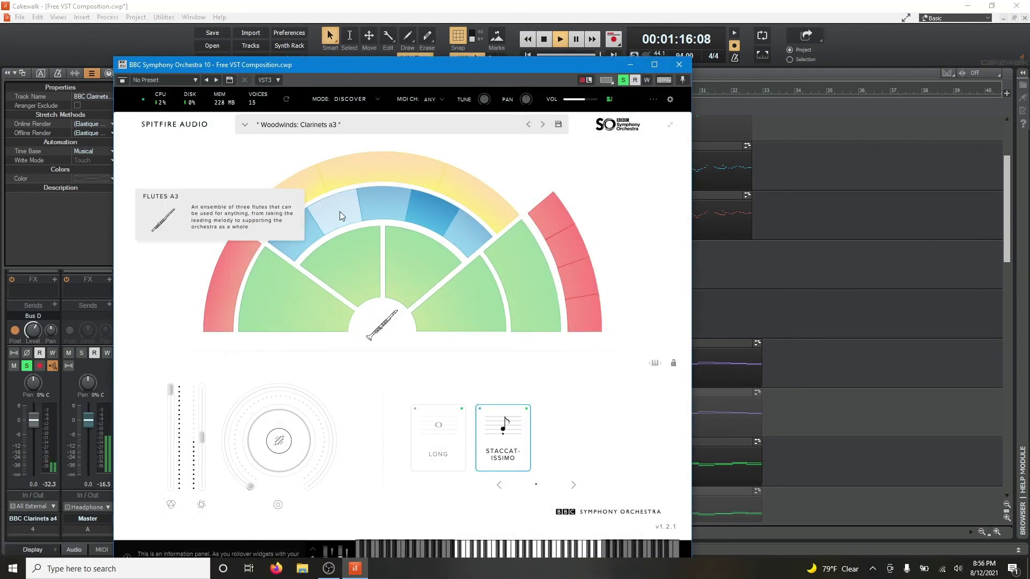
click(687, 67)
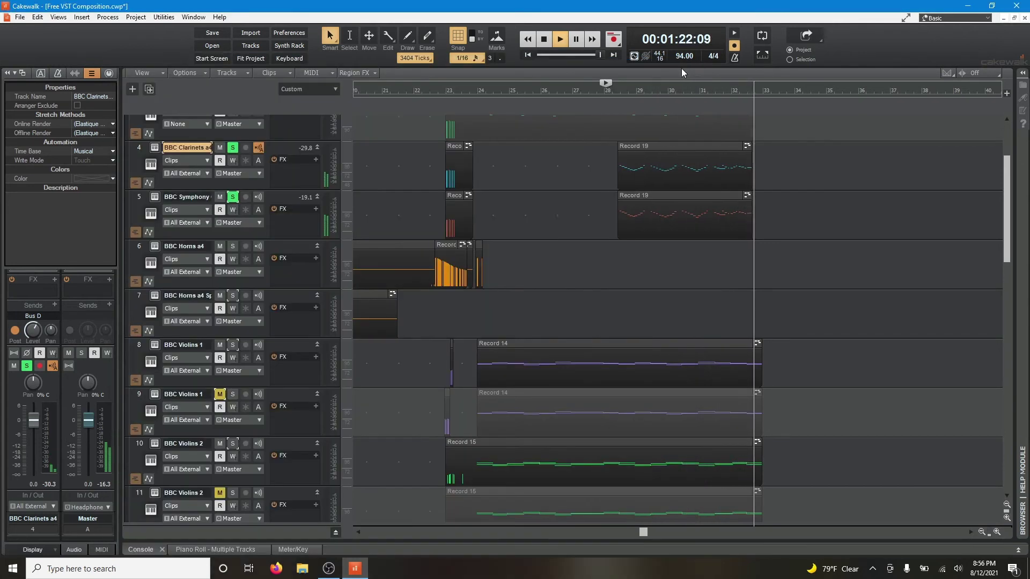
click(578, 90)
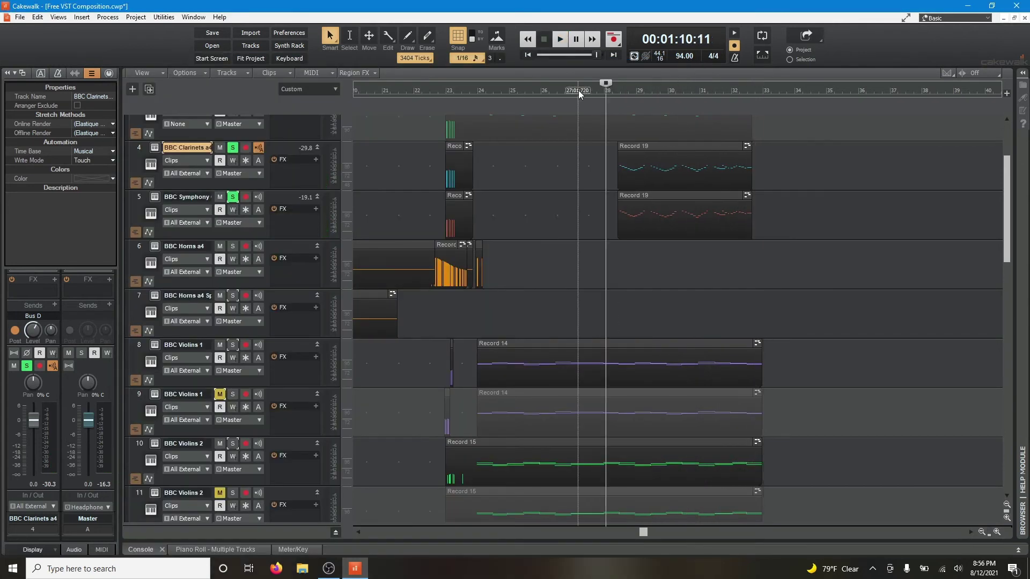
Open the plug-ins of BBC Clarinets track 4 and BBC Symphony track 5 to show their woodwind presets, closing each window
click(156, 151)
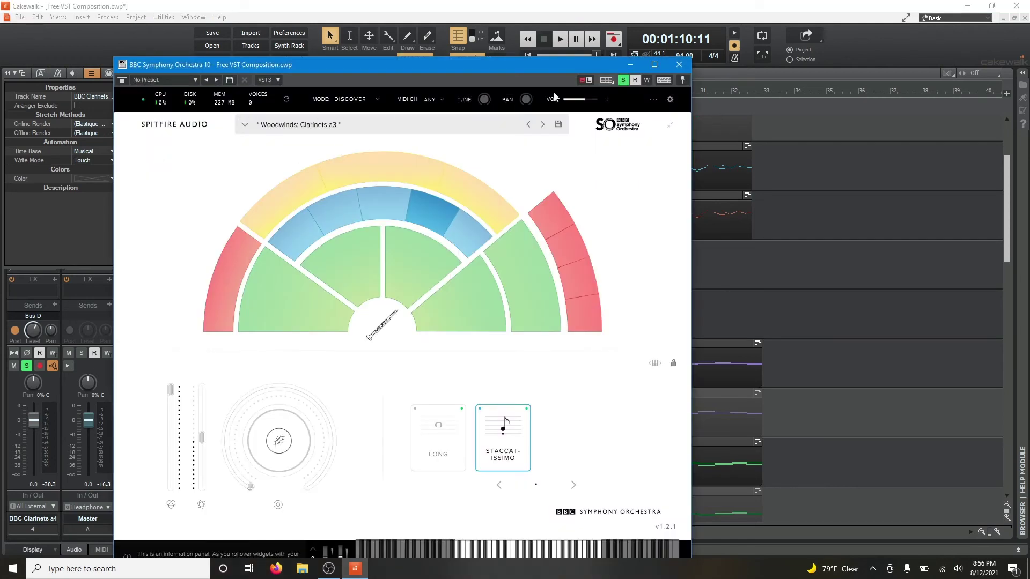
click(679, 64)
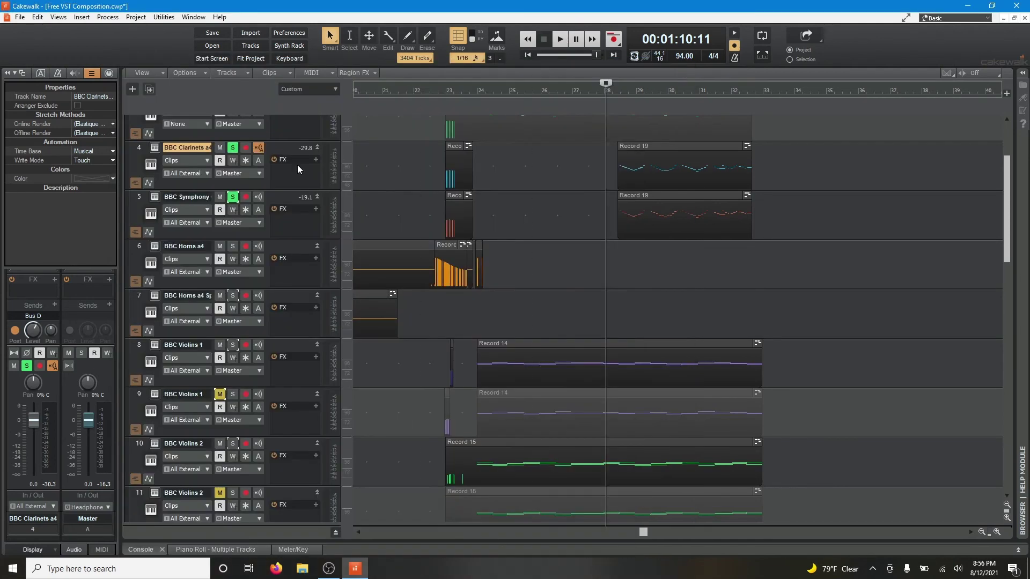
click(154, 199)
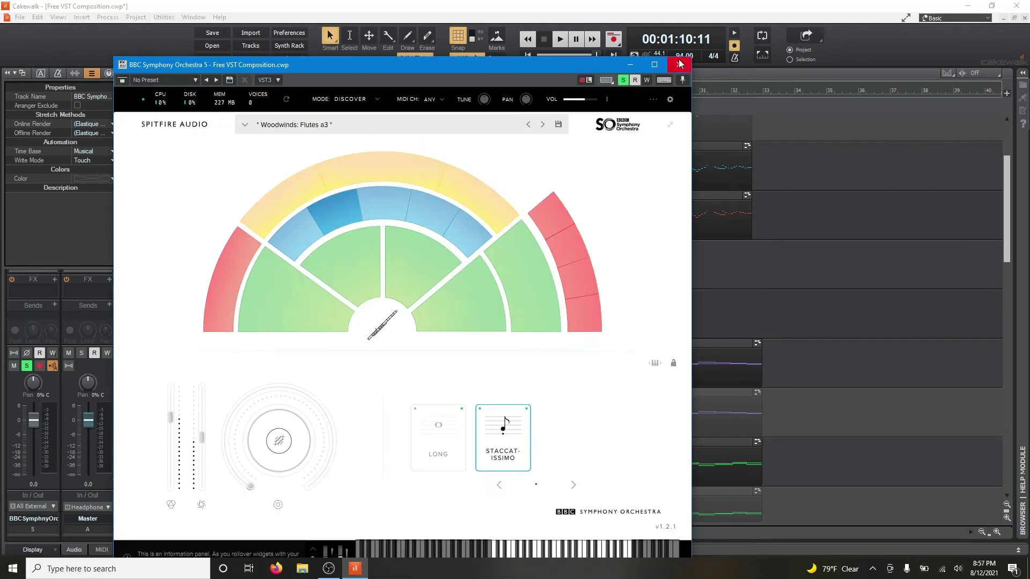
click(678, 65)
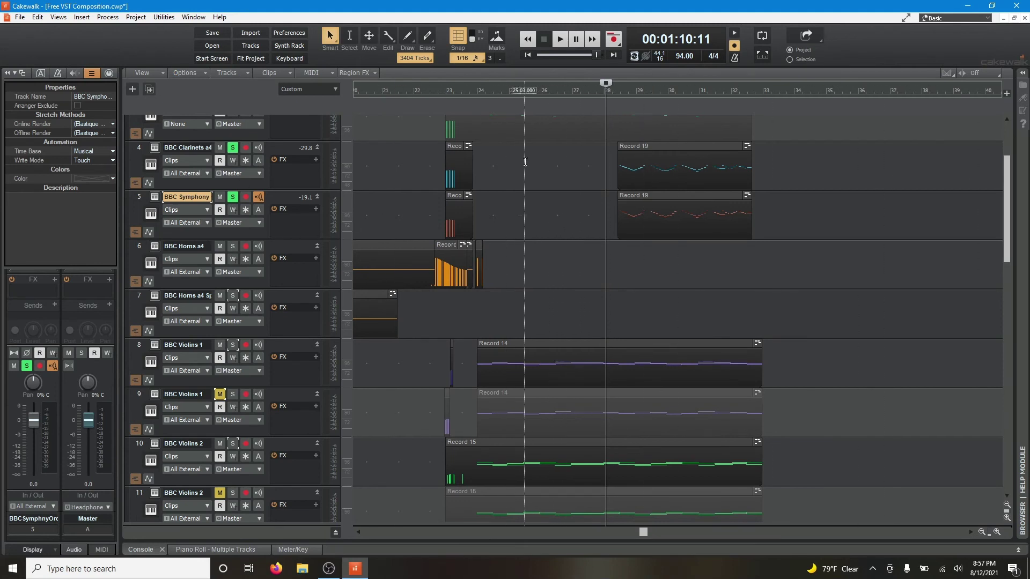
Unsolo tracks 4 and 5, play the full mix from 00:00:59:16 while viewing all tracks, and stop playback
click(482, 174)
click(465, 176)
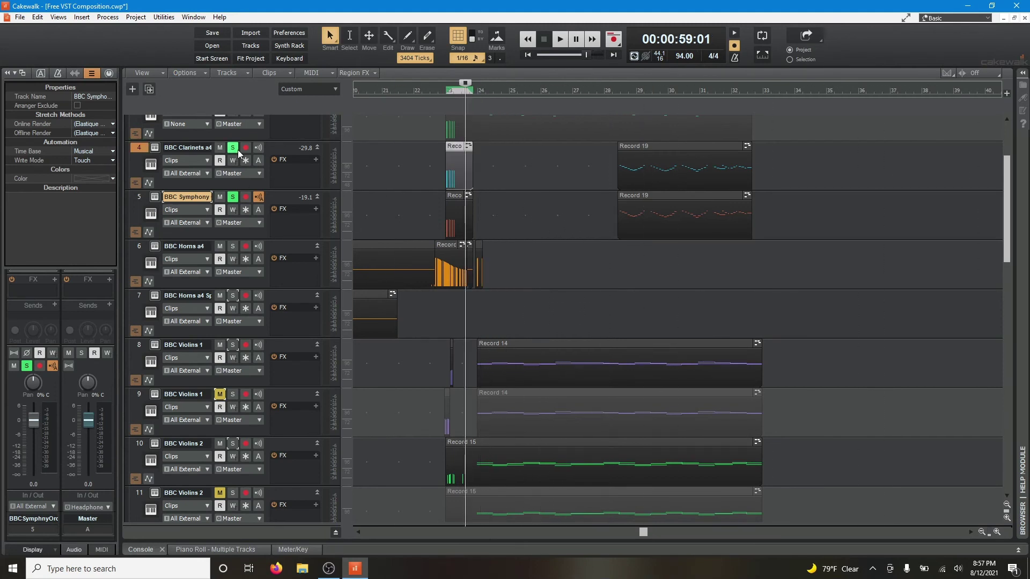
drag(465, 82, 470, 85)
key(space)
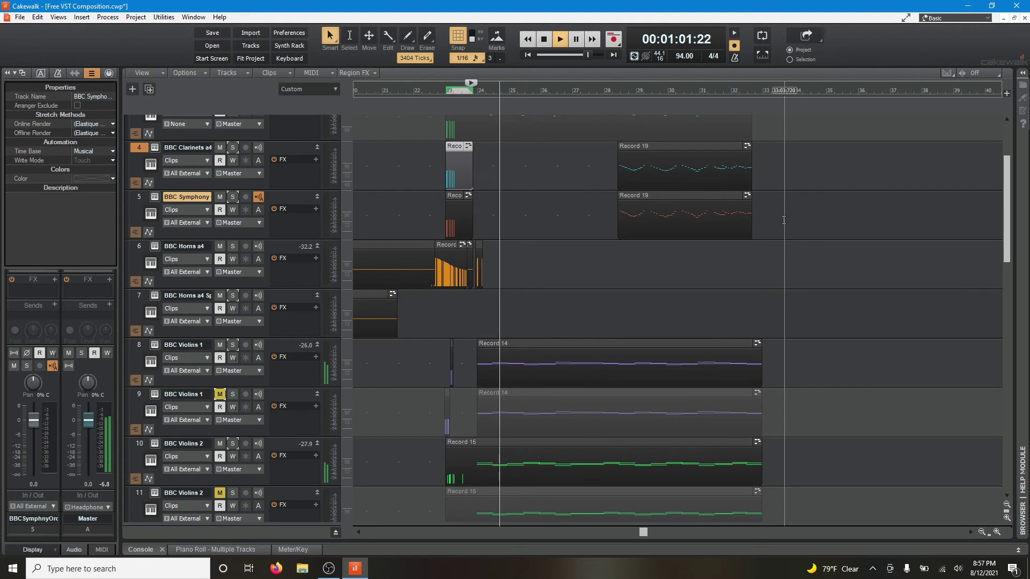
drag(1007, 201, 1006, 415)
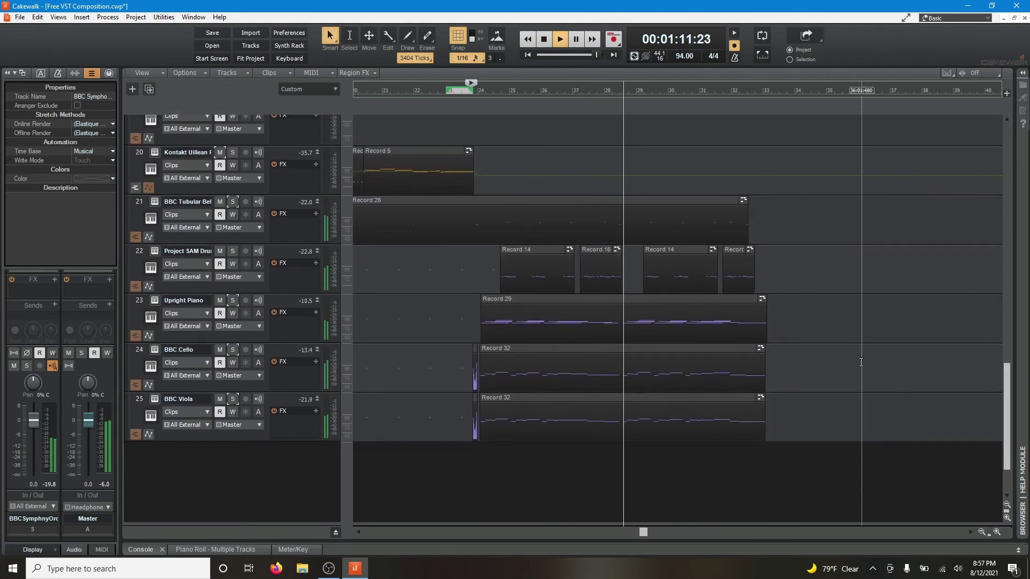
scroll(976, 337, up, 6)
scroll(609, 276, up, 10)
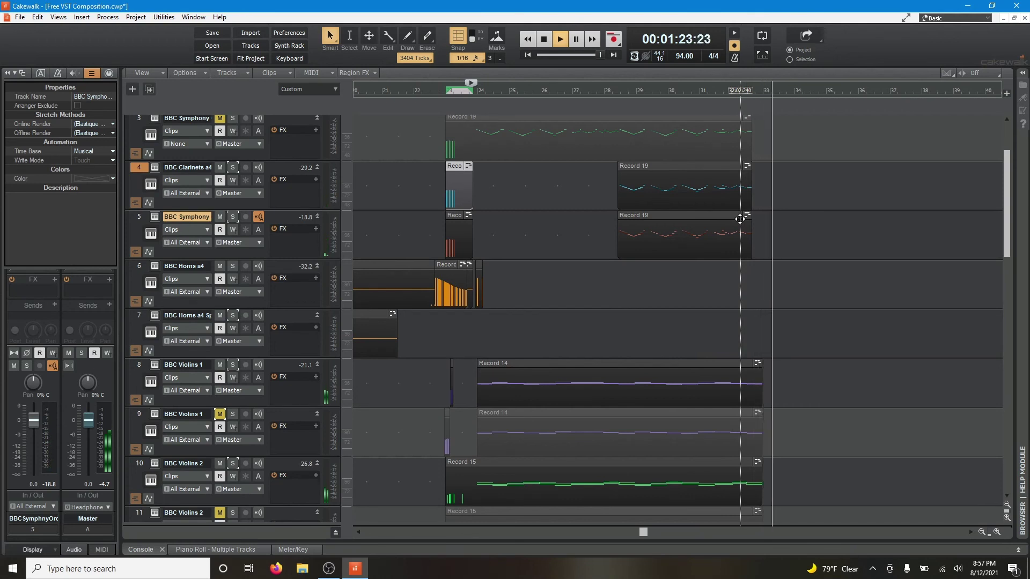
key(space)
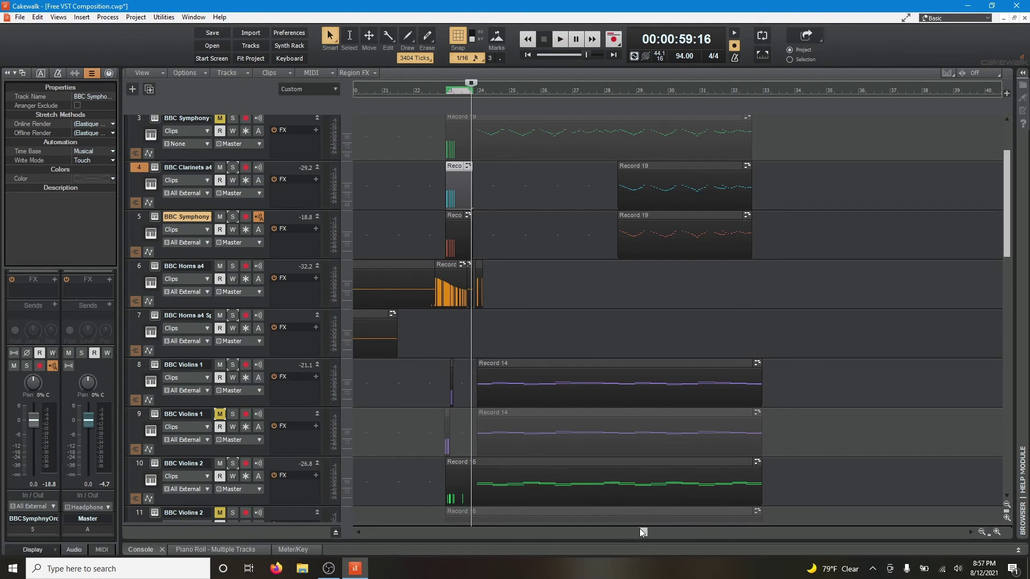
Select BBC Symphony track 3, show its Bus D send's channel strip, and open the bus's Convology XT reverb
drag(639, 529, 351, 493)
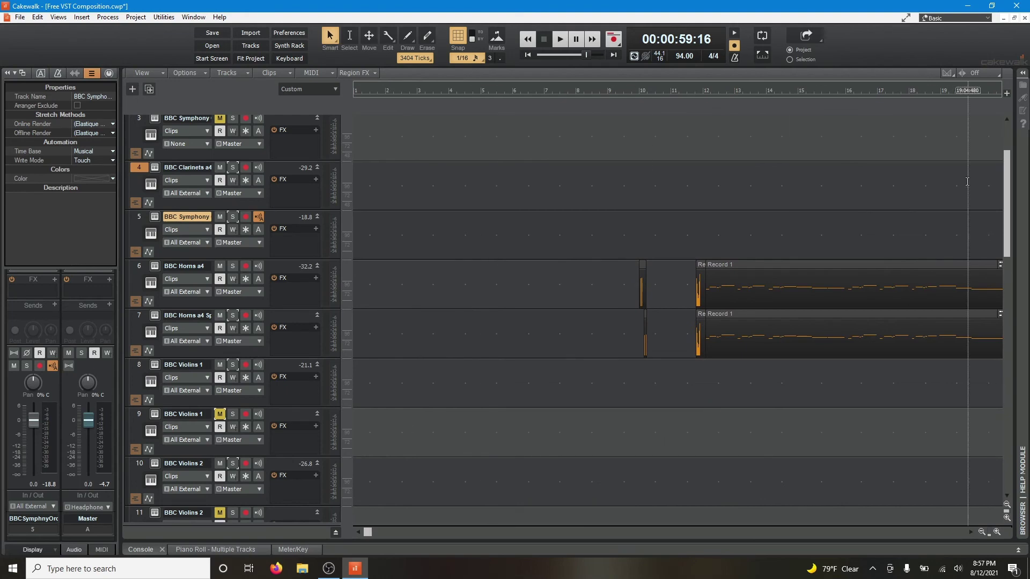
drag(1008, 206, 999, 147)
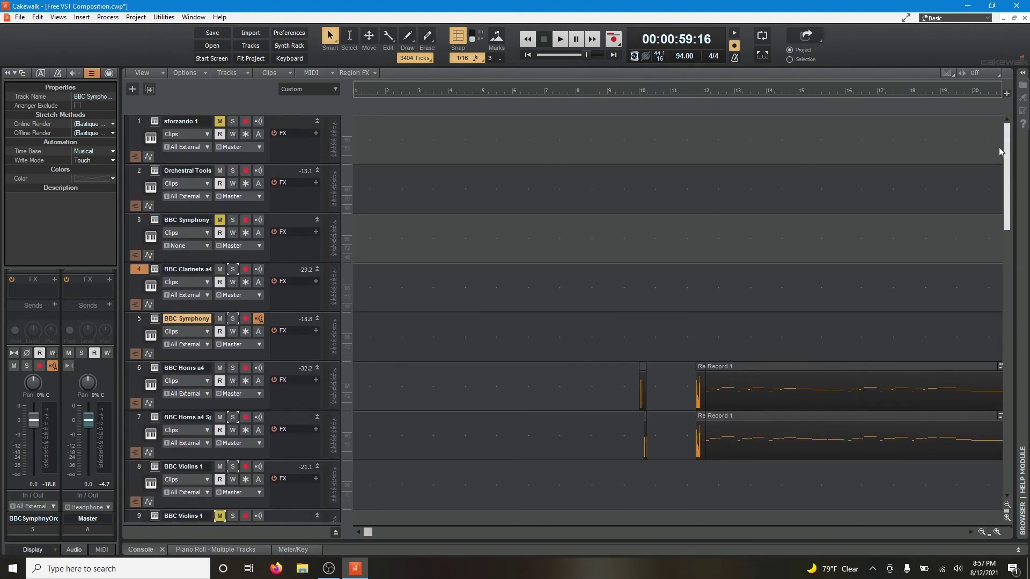
click(136, 223)
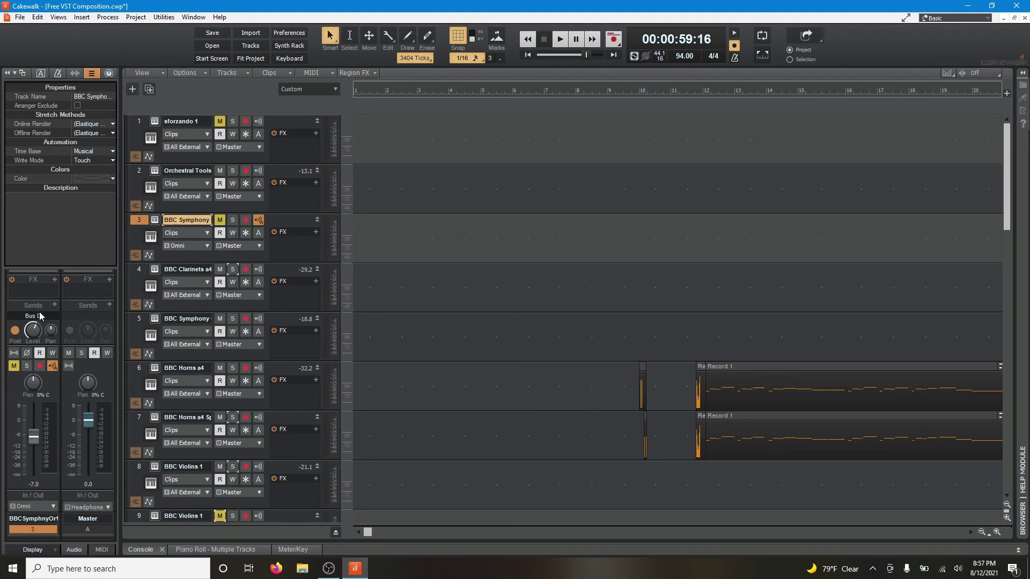
click(40, 318)
click(32, 404)
click(55, 242)
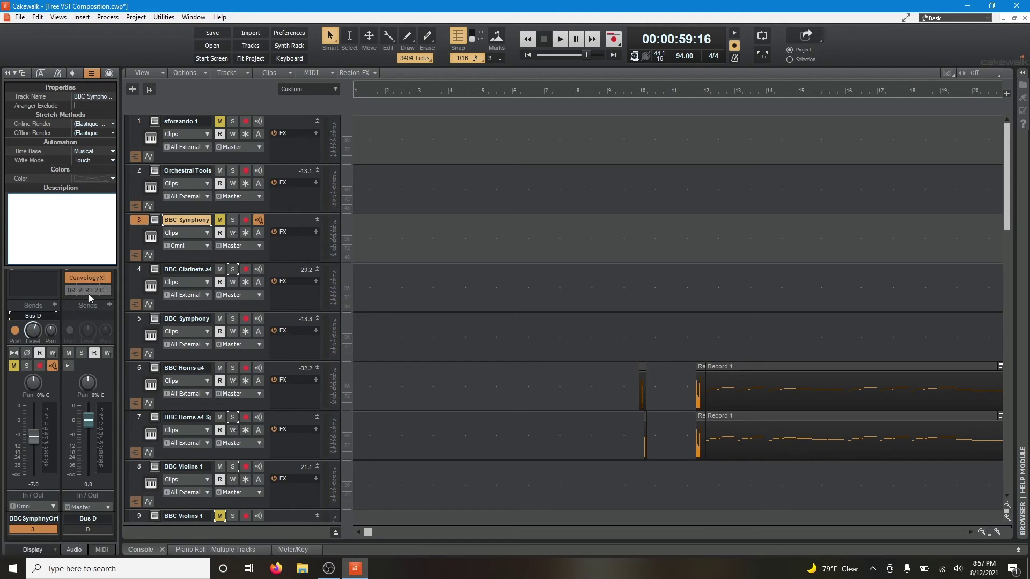
double_click(90, 279)
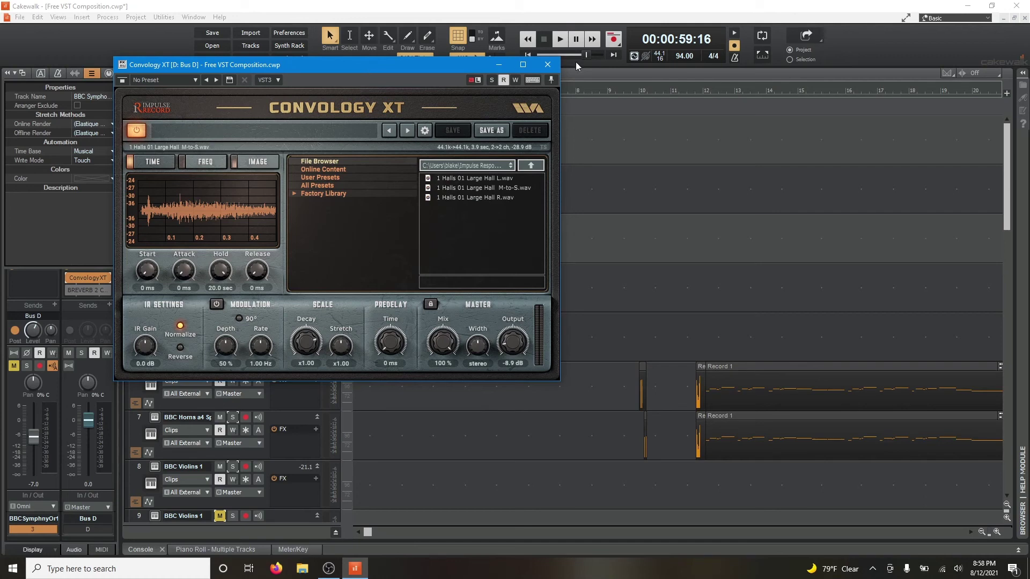
Browse the impulse response folders in Convology XT's file browser, ending inside the Samplicity M7 Main folder
click(484, 165)
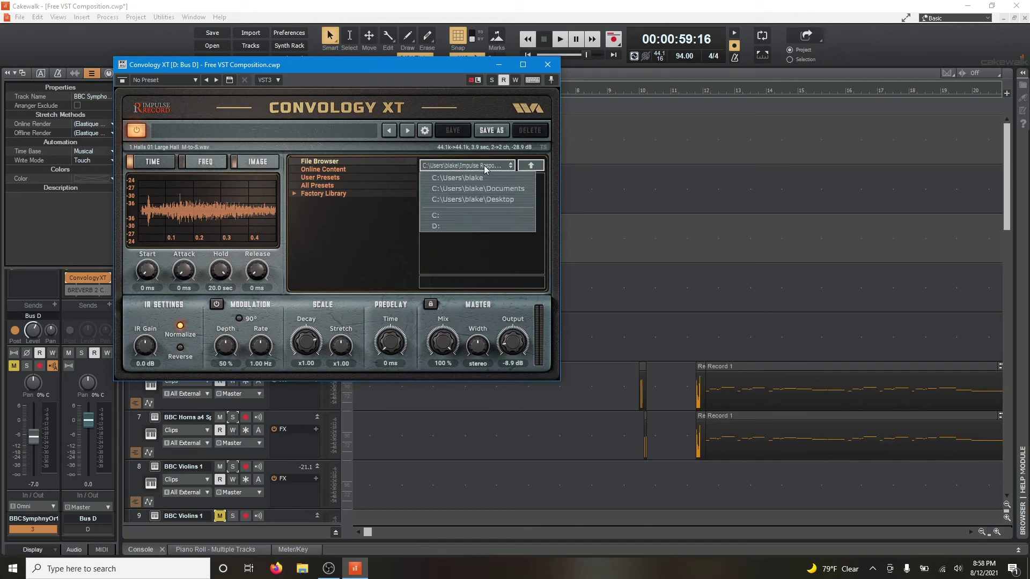
click(484, 165)
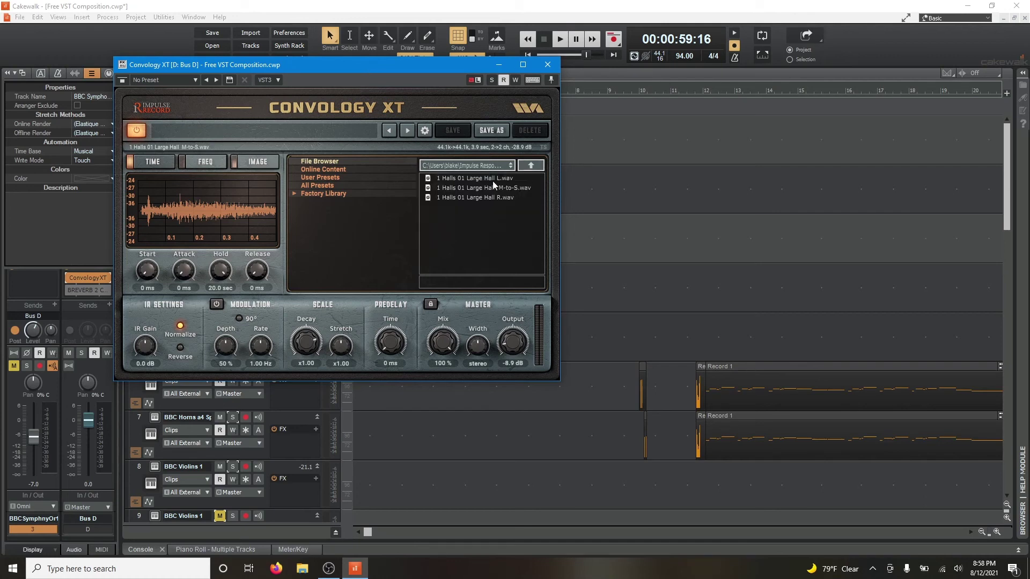
click(530, 167)
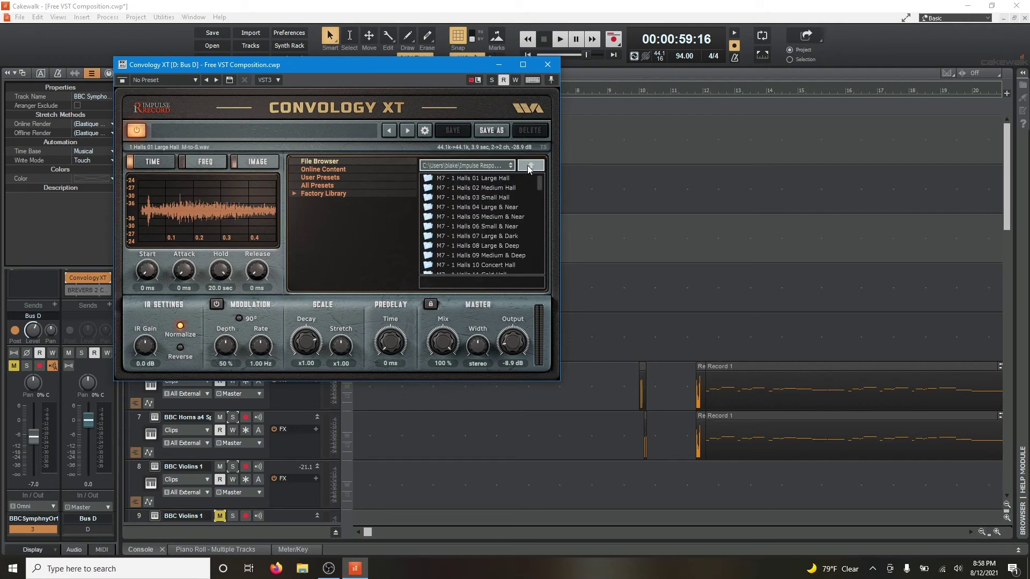
click(529, 167)
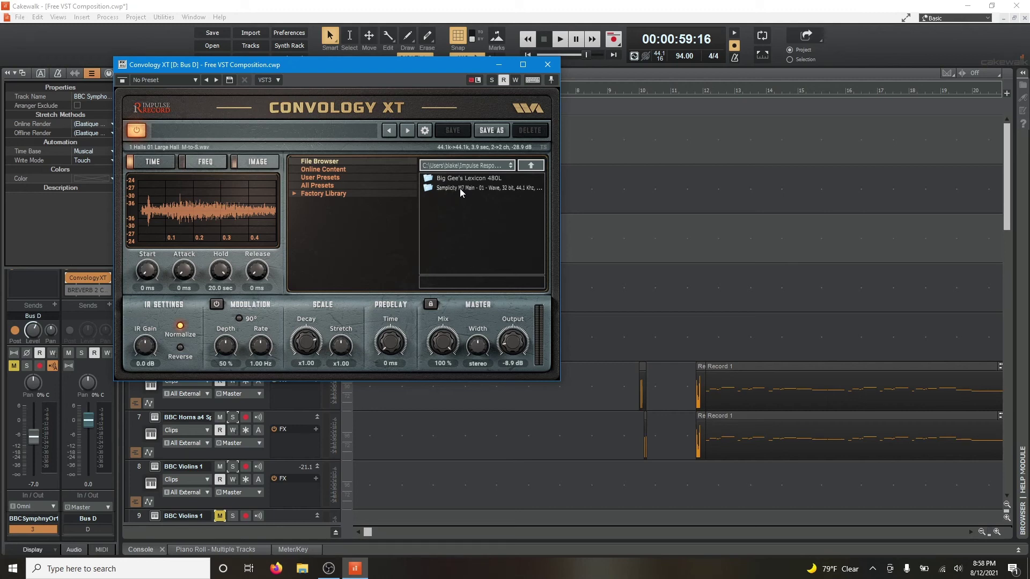
double_click(459, 188)
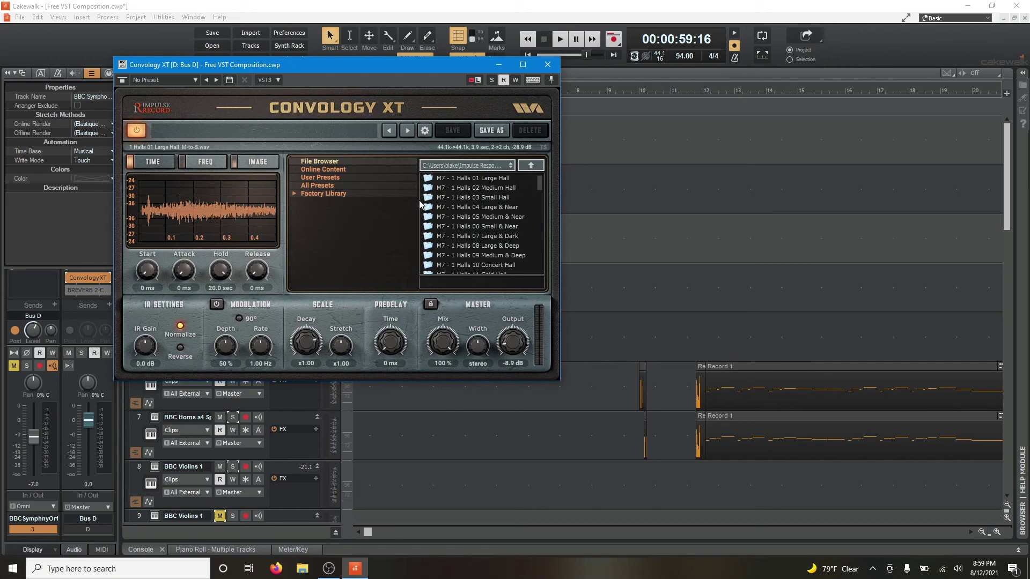
click(527, 168)
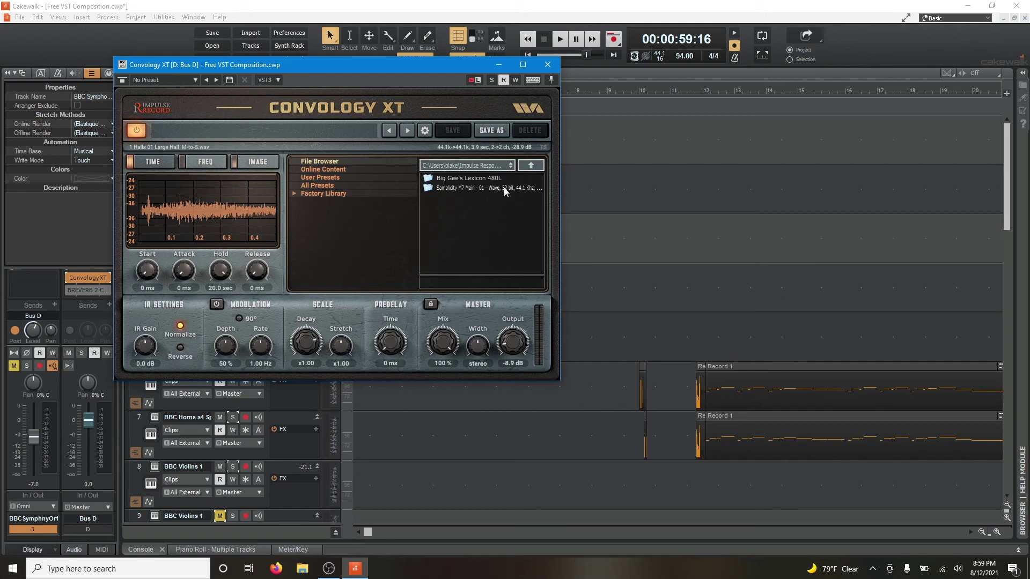
double_click(466, 188)
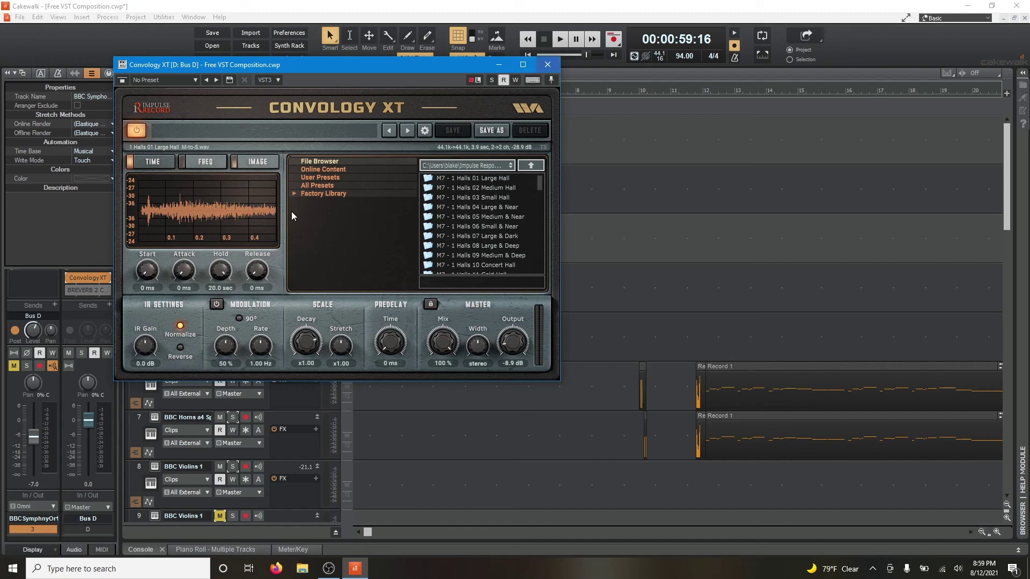
Solo Bus D and play its reverb signal with Convology XT moved clear of the track list, unsolo the bus, and stop
click(83, 352)
key(space)
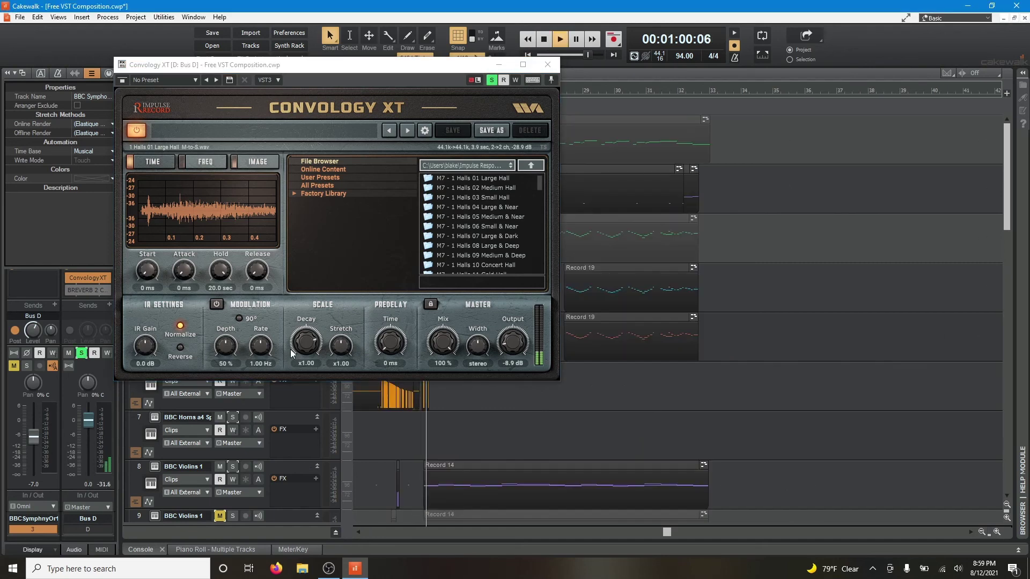
drag(285, 69, 581, 104)
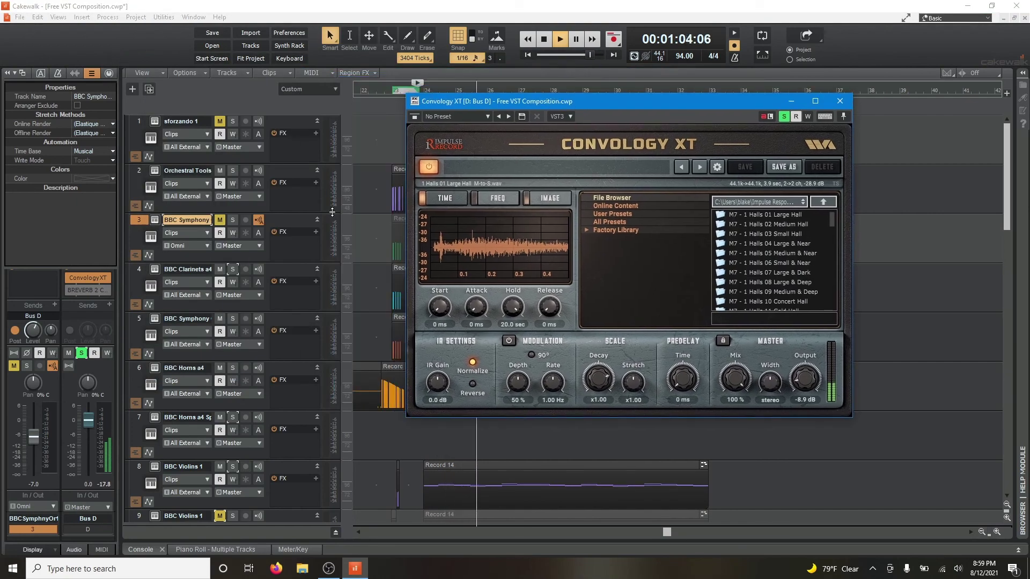
click(85, 355)
click(85, 355)
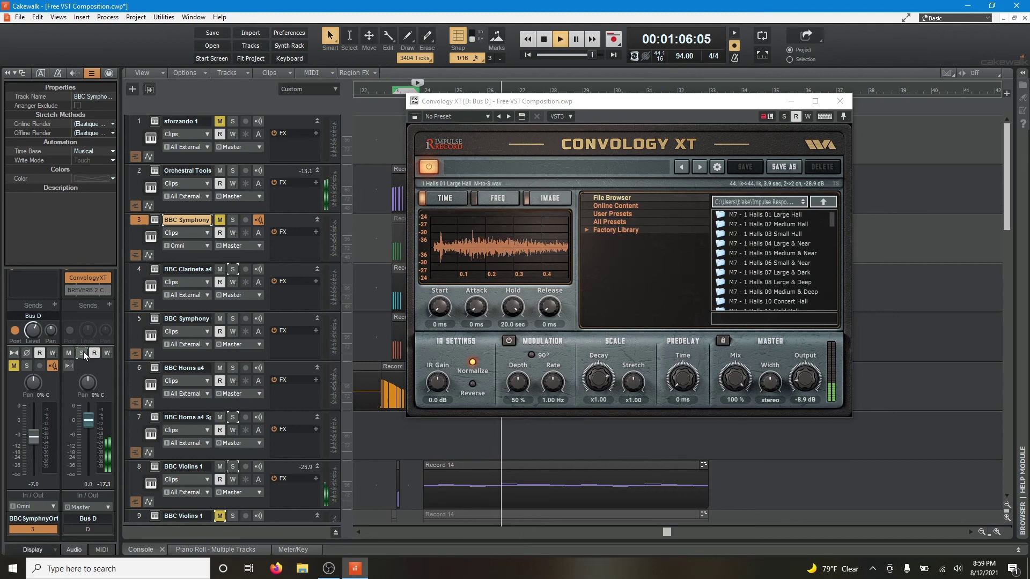
key(space)
Compare the mix with and without reverb by toggling Bus D's mute during playback, leave it muted, stop, and close Convology XT
click(68, 353)
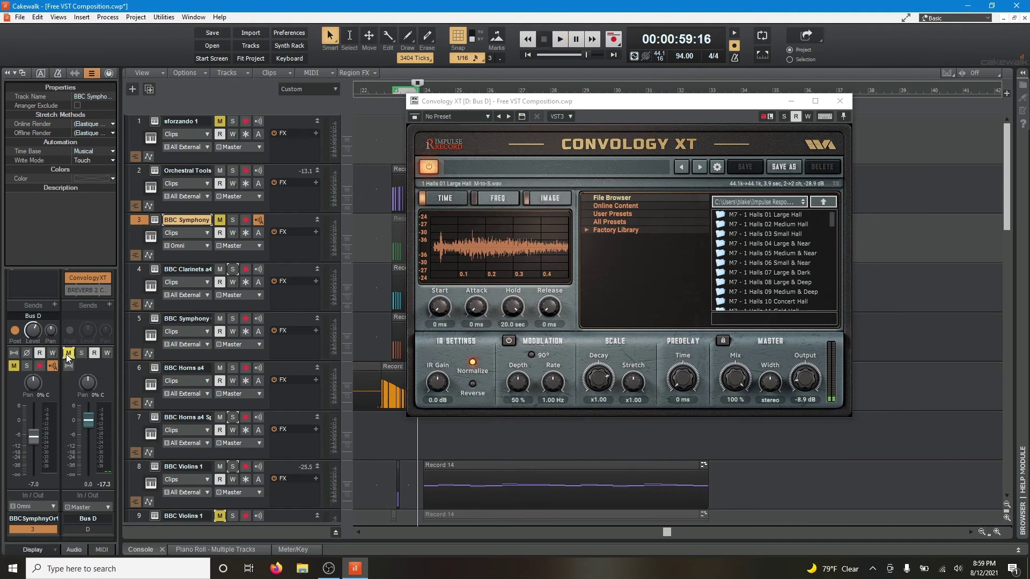
key(space)
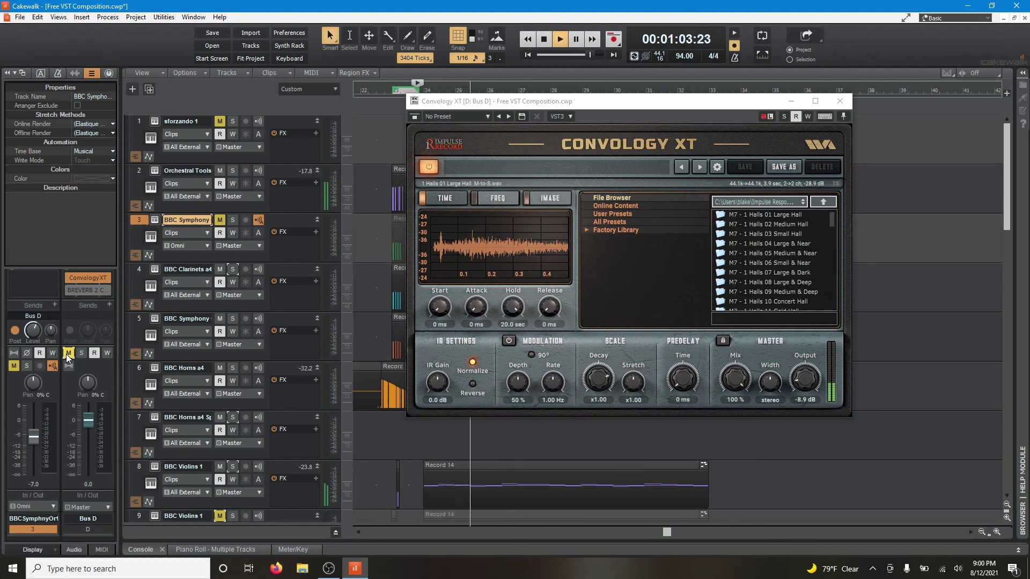
click(68, 353)
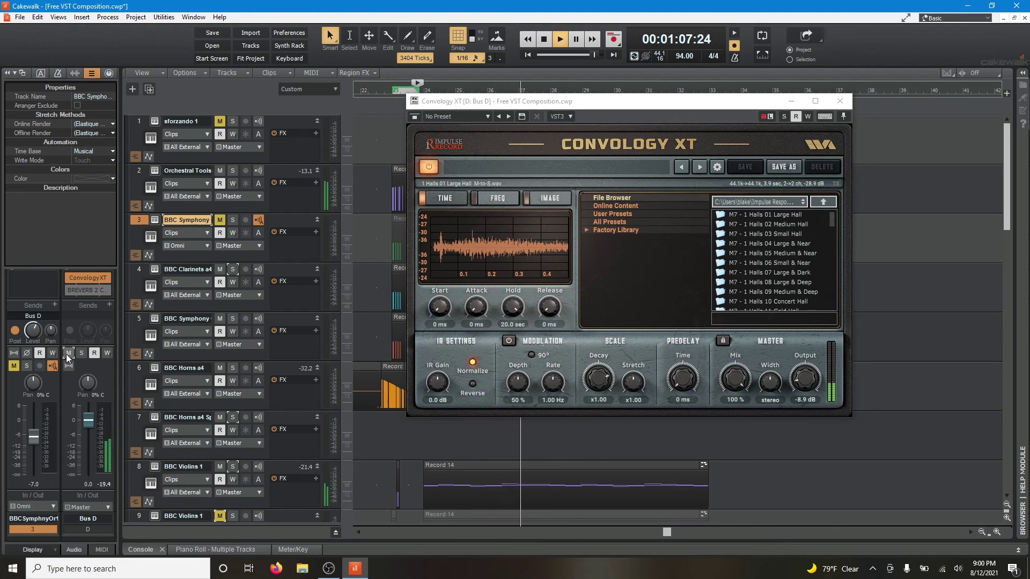
click(68, 354)
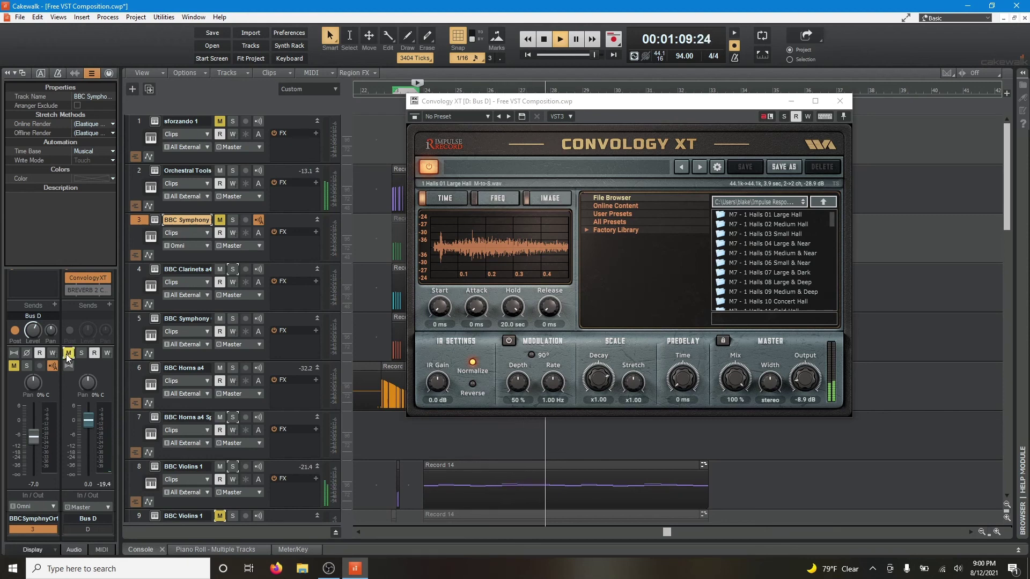
click(68, 354)
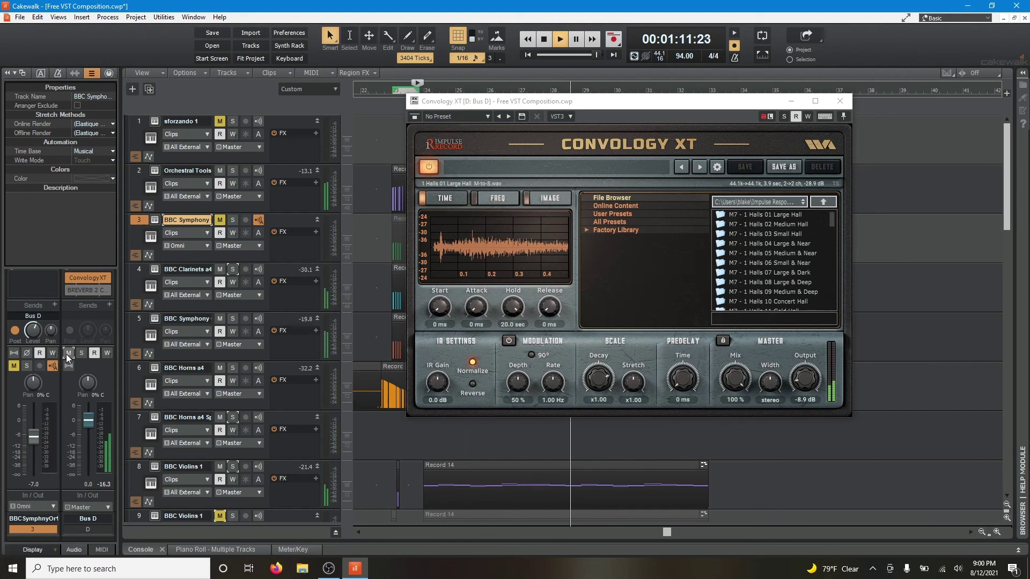
click(68, 353)
click(68, 353)
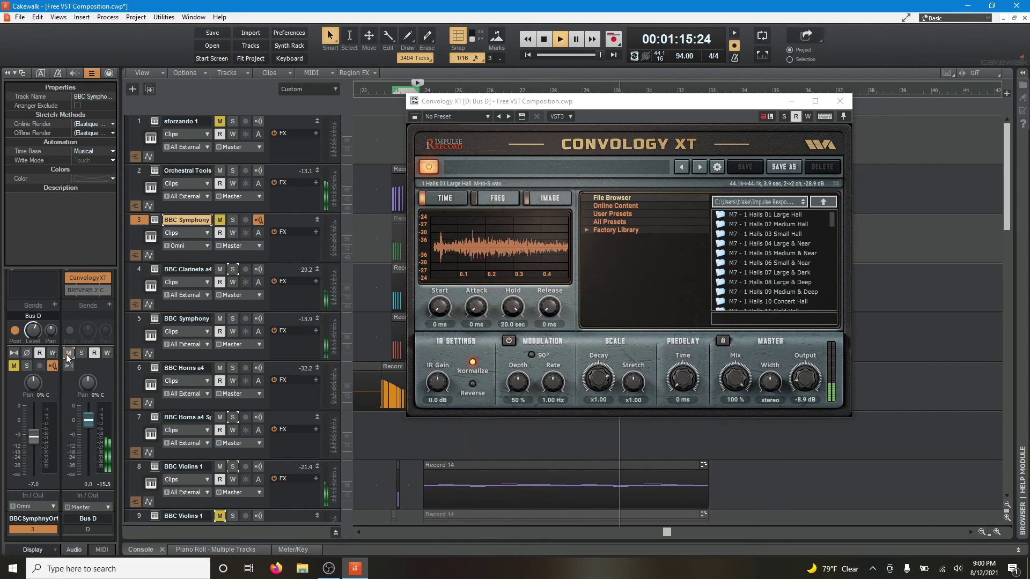
click(68, 353)
key(space)
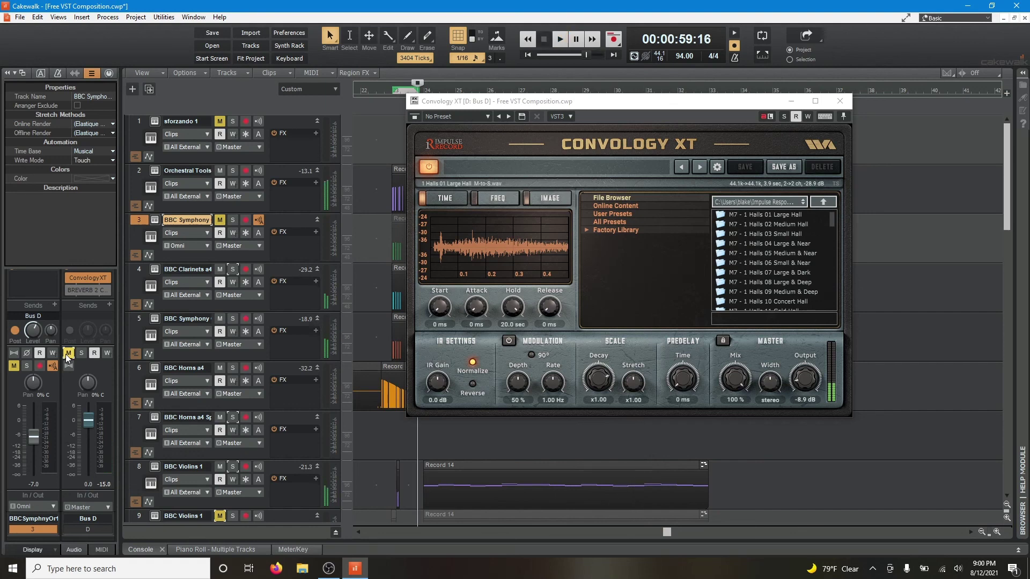
click(836, 109)
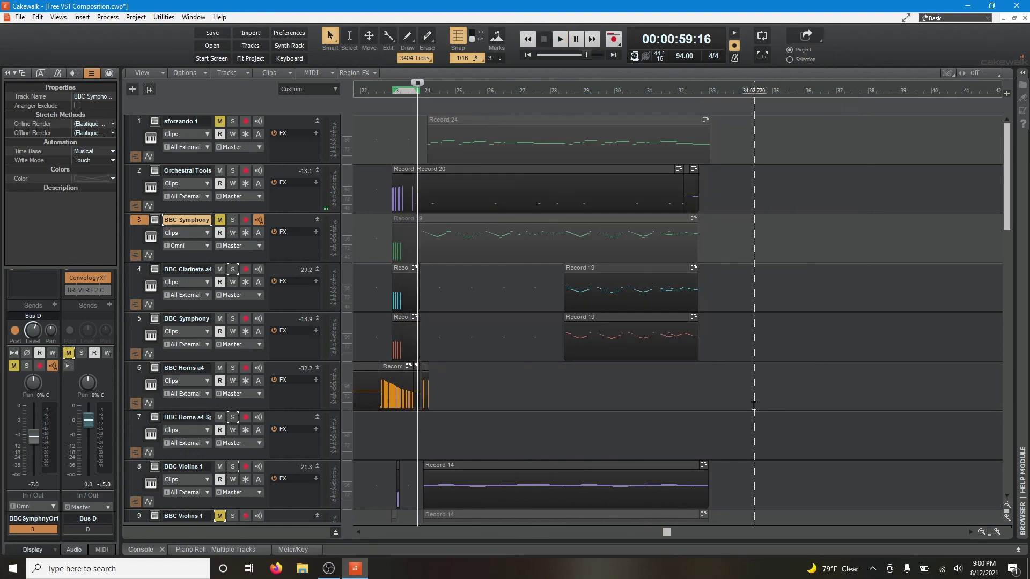
Play from just before the horn tracks' long Record 1 clips near bar 12 with Bus D muted, and unmute the bus during playback
drag(667, 532, 429, 546)
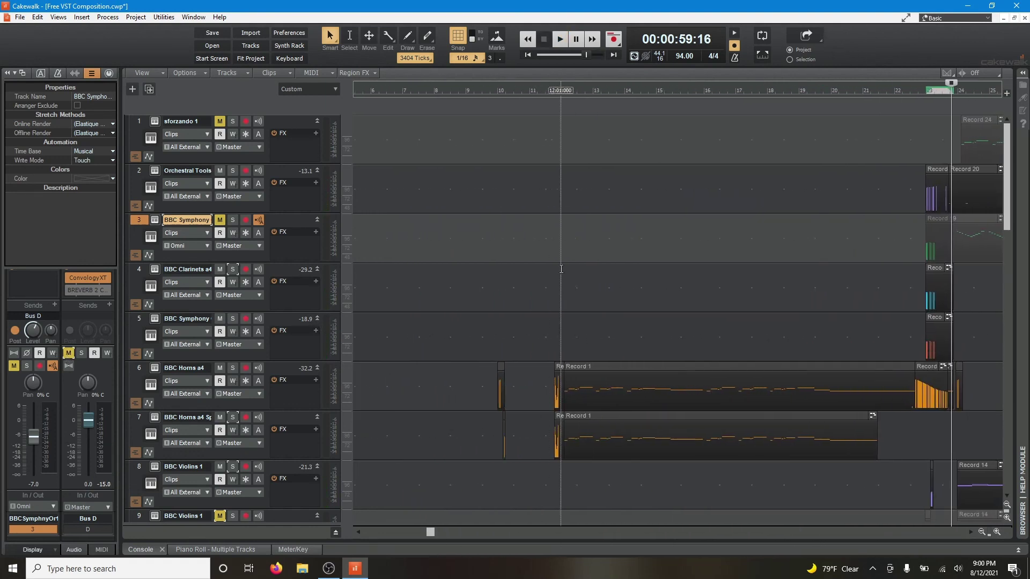
click(551, 267)
key(space)
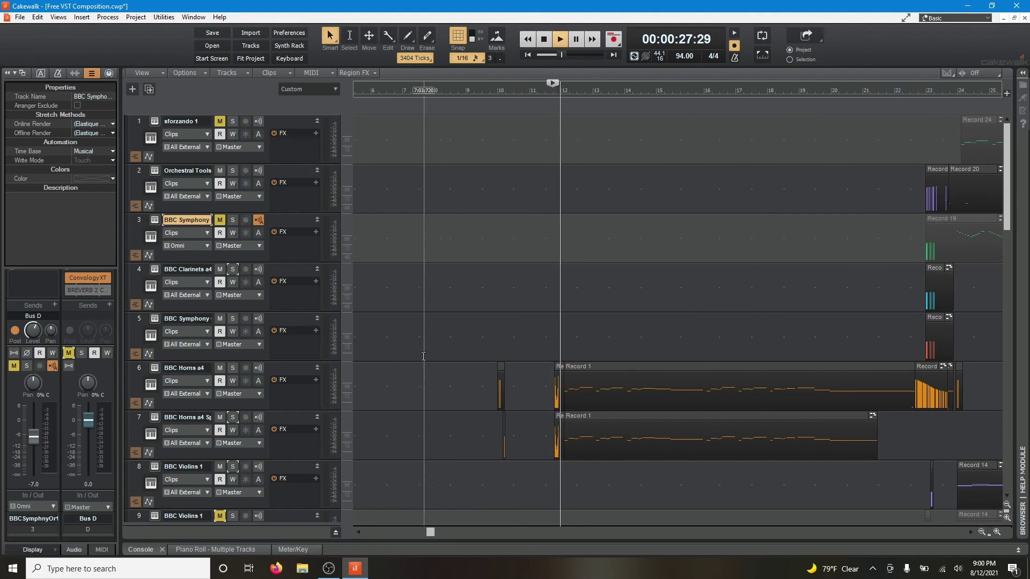
click(69, 354)
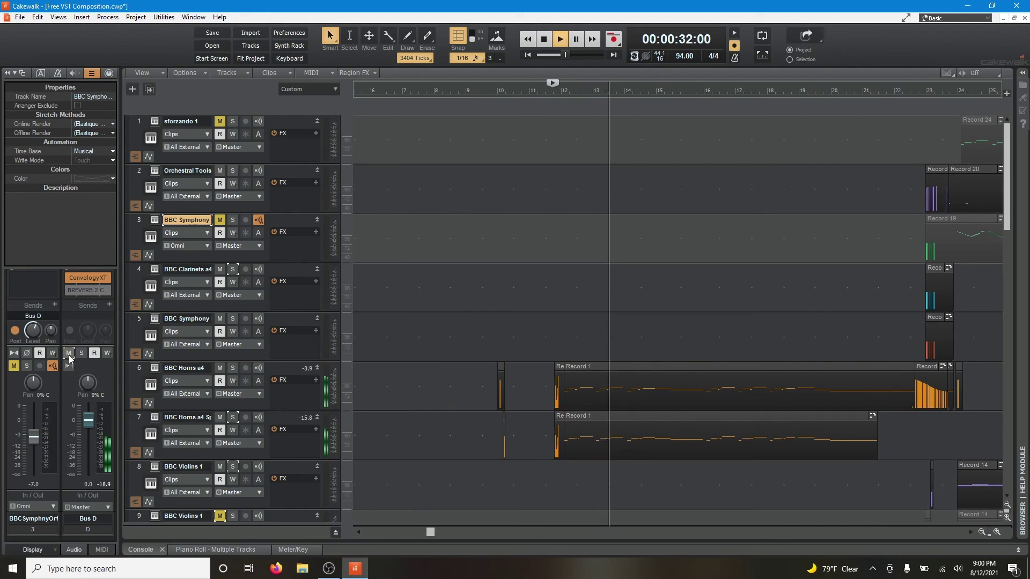